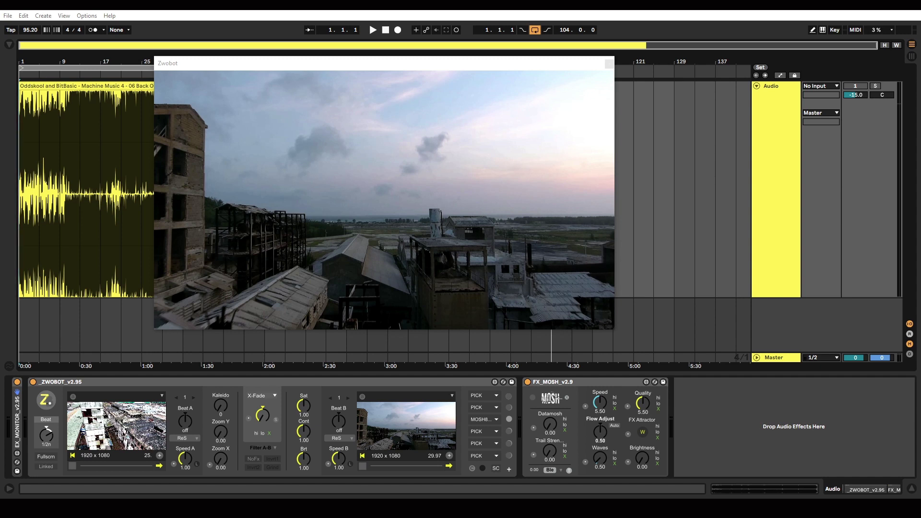
Step: Look through the ZwoBot 2.95 folder's device list for the FX devices, moving the Zwobot preview window off the list
left_click(263, 384)
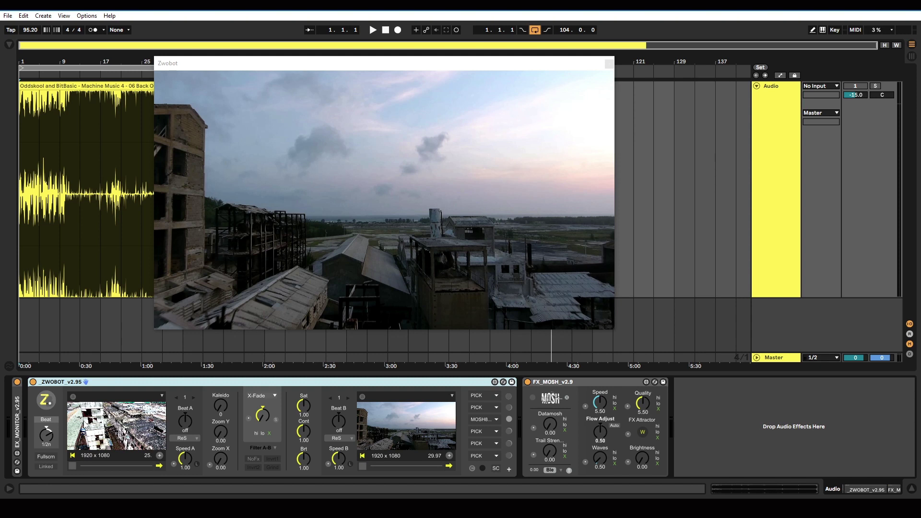
left_click(9, 45)
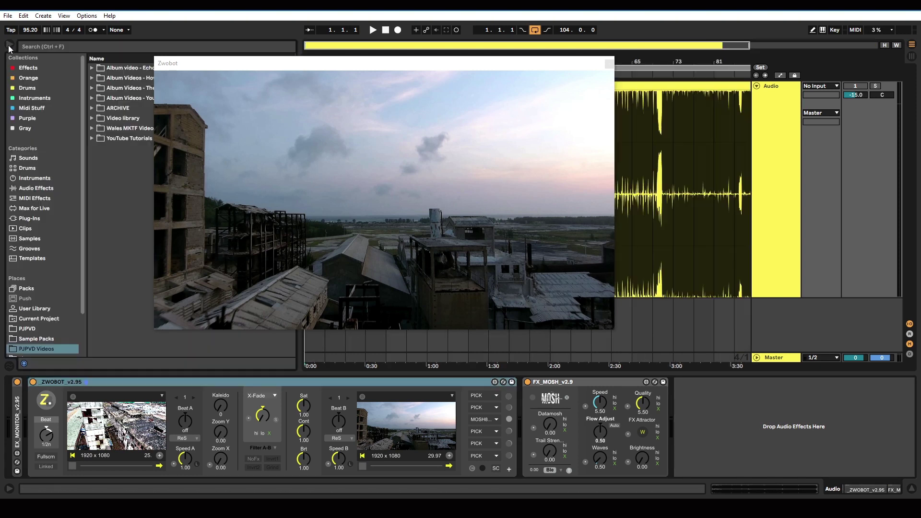
left_click(37, 339)
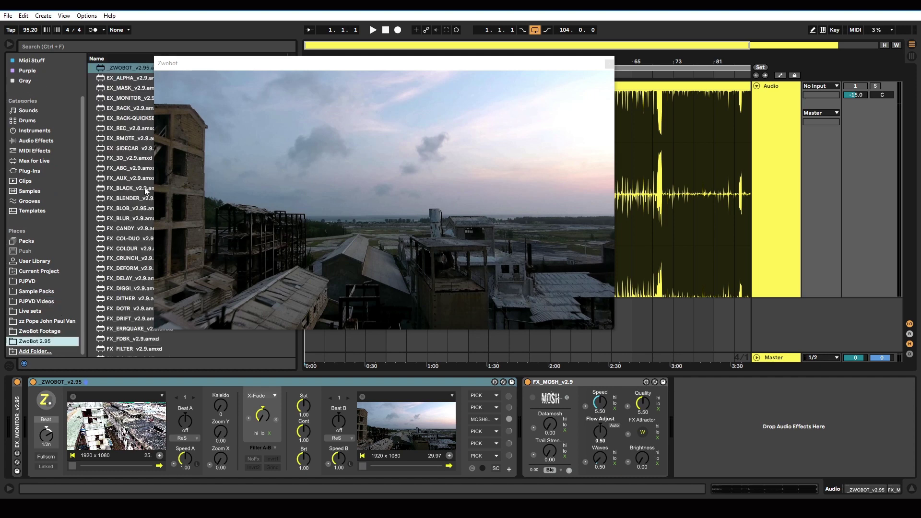
left_click_drag(203, 66, 356, 72)
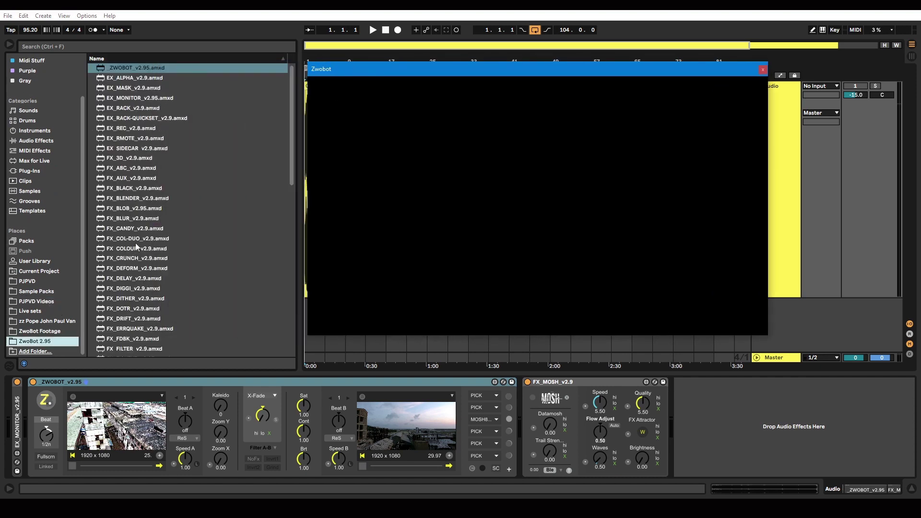
scroll(136, 247, "down", 7)
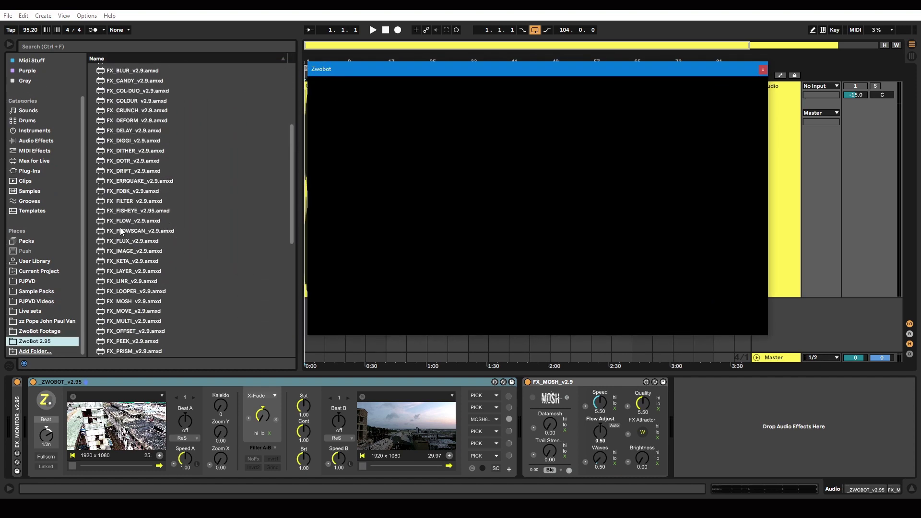
scroll(133, 236, "down", 12)
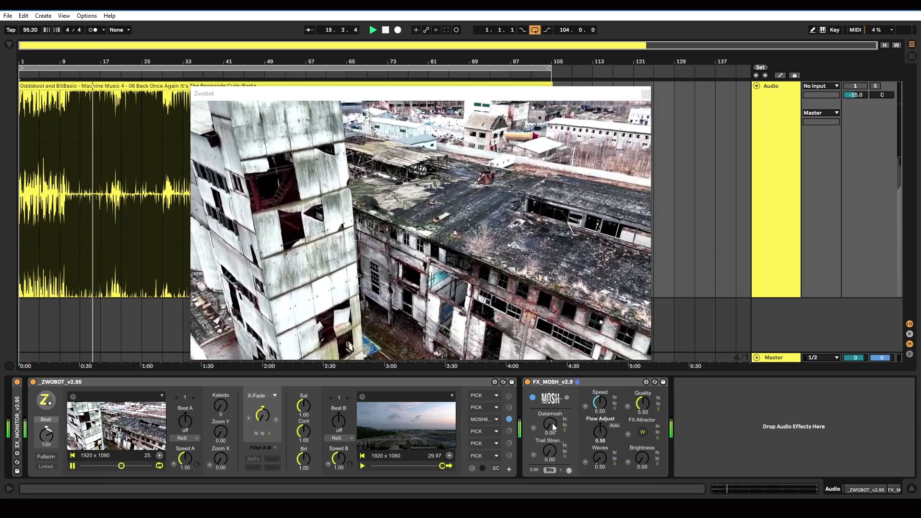
Step: Set FX_MOSH's Datamosh to 11.00, comparing the picture with the device switched off and with Datamosh at 0.00
left_click_drag(552, 423, 332, 186)
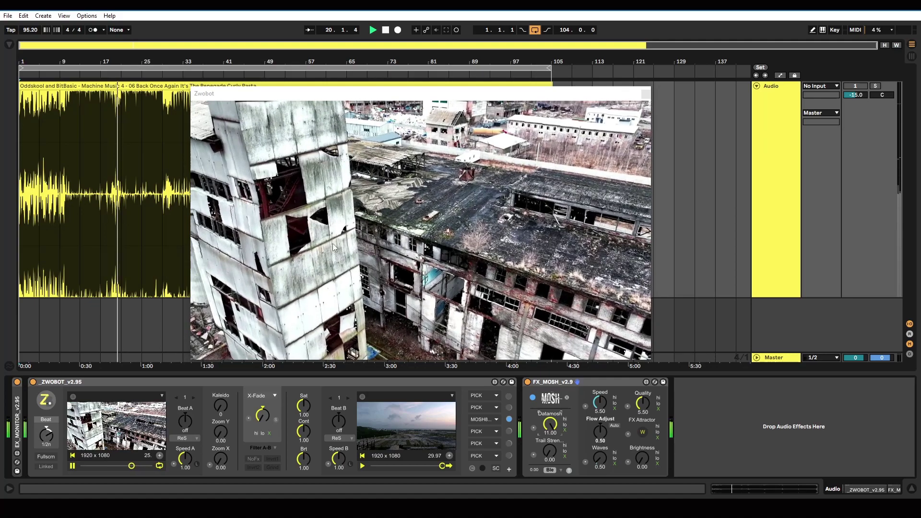
left_click(529, 383)
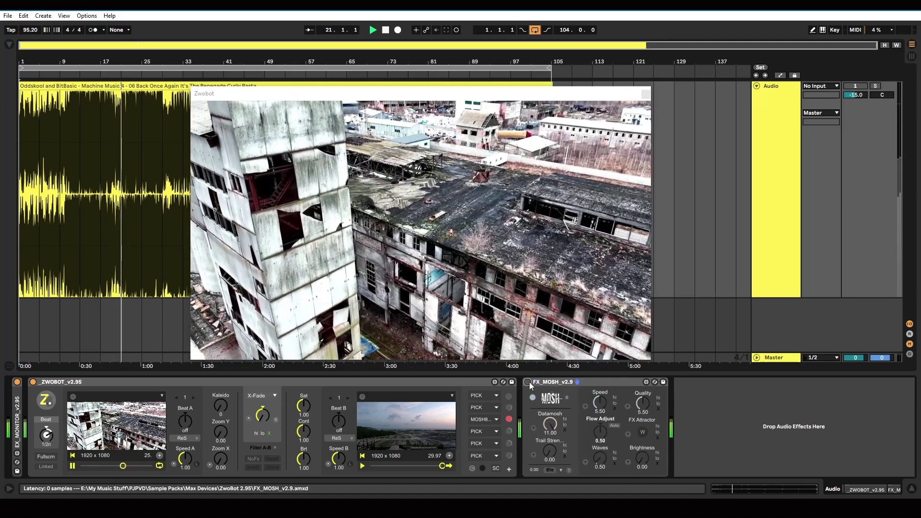
left_click(529, 382)
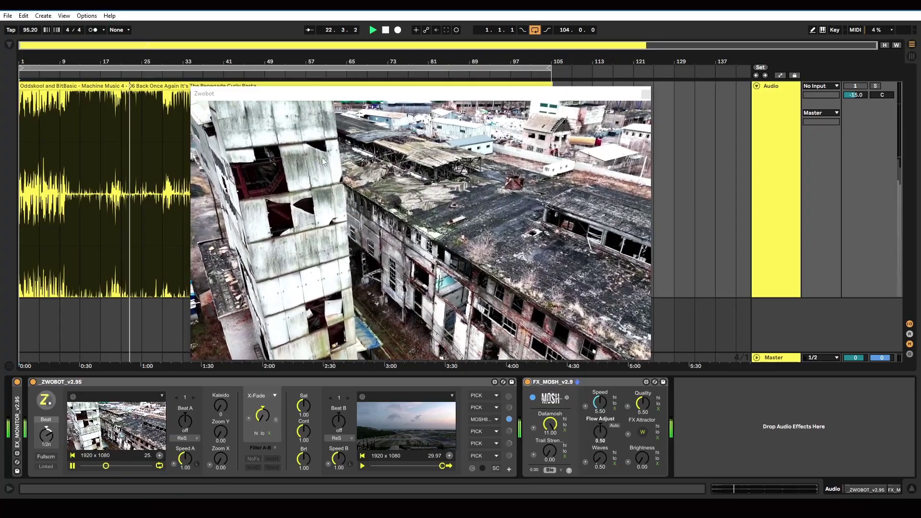
left_click_drag(550, 424, 550, 461)
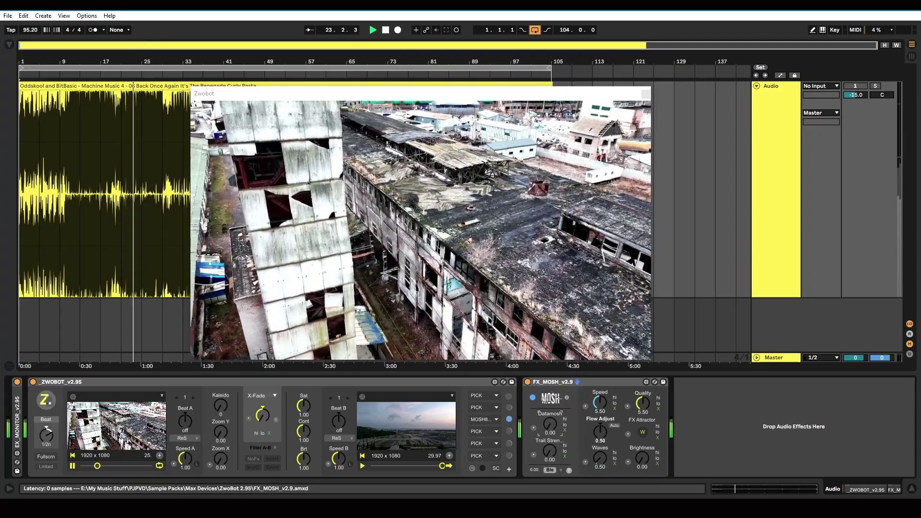
left_click_drag(550, 424, 550, 384)
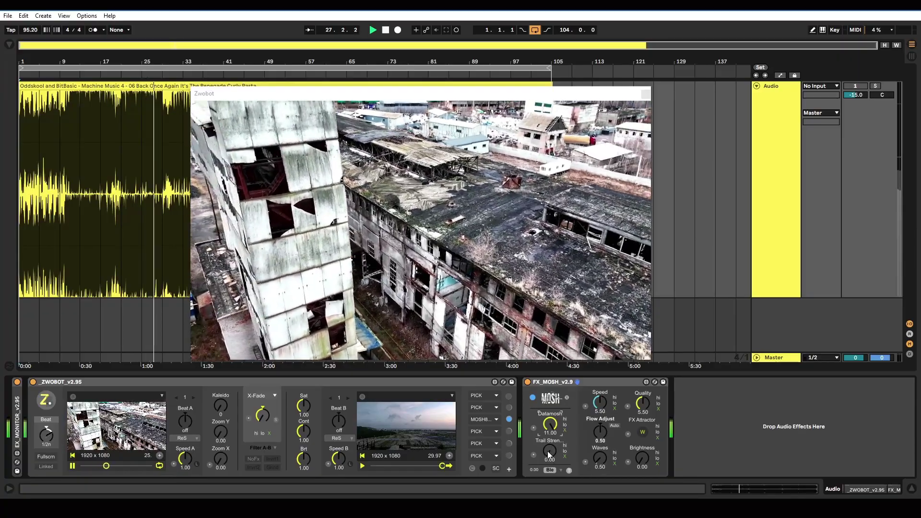
Step: Try Trail Strength at 11.00 and return it to 0.00, keeping Datamosh at 11.00
mouse_move(549, 454)
left_mouse_down()
mouse_move(550, 412)
mouse_move(551, 456)
left_mouse_up()
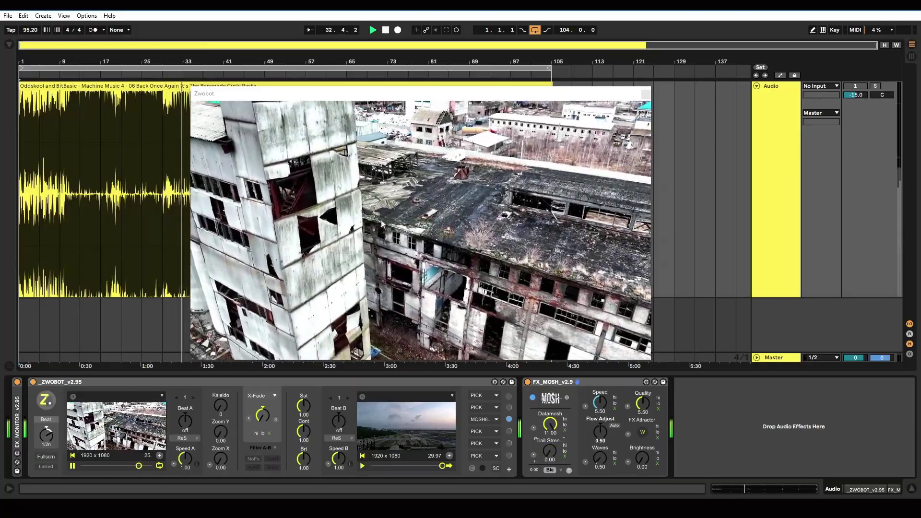
left_click_drag(549, 454, 549, 420)
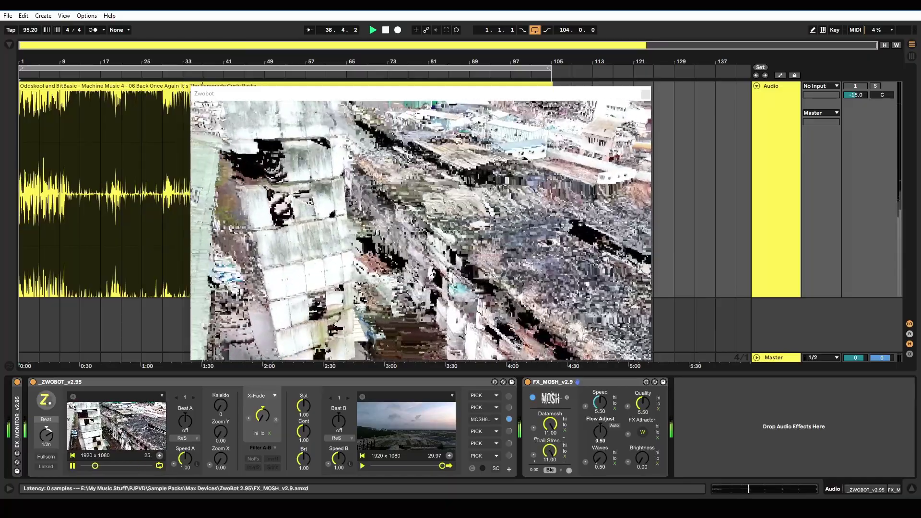
left_click_drag(550, 452, 551, 457)
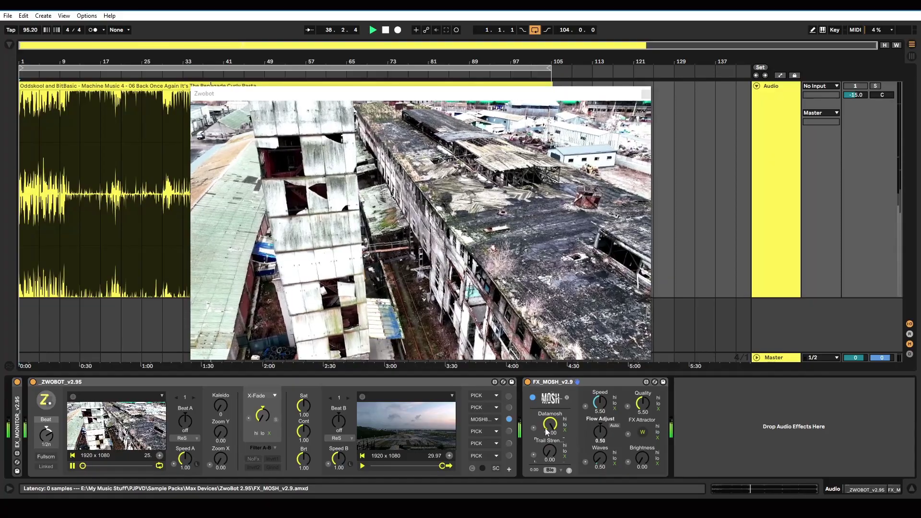
left_click_drag(547, 431, 567, 419)
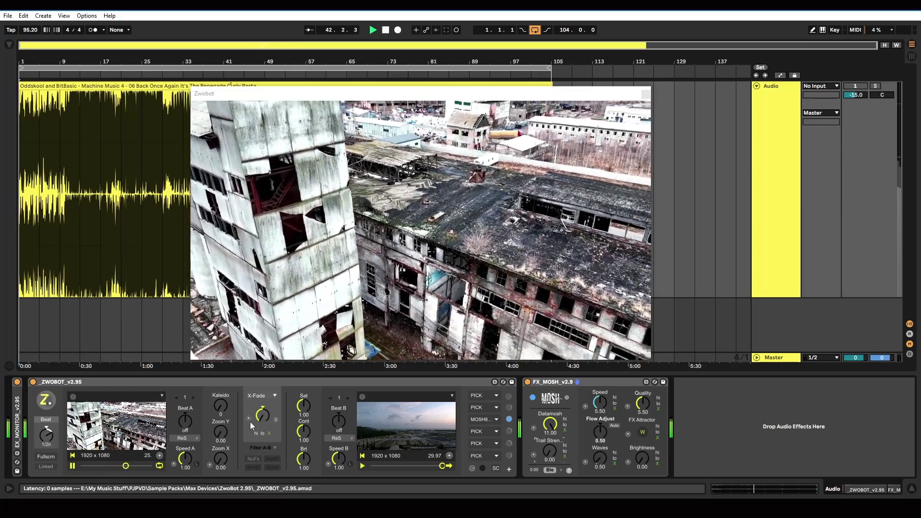
Step: Turn on automatic X-Fade jumping between the two clips, and set FX_MOSH's Speed and Trail Strength to 11.00
left_click(249, 418)
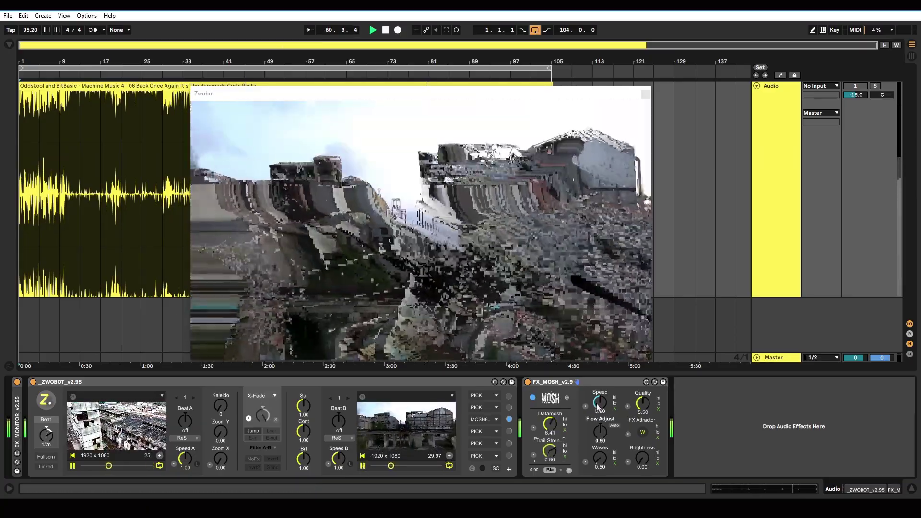
left_click(599, 403)
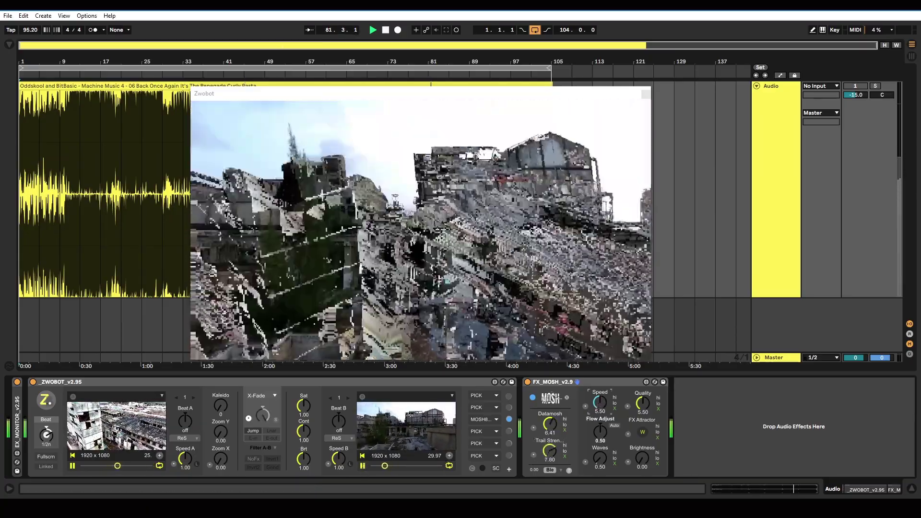
left_click_drag(599, 403, 599, 379)
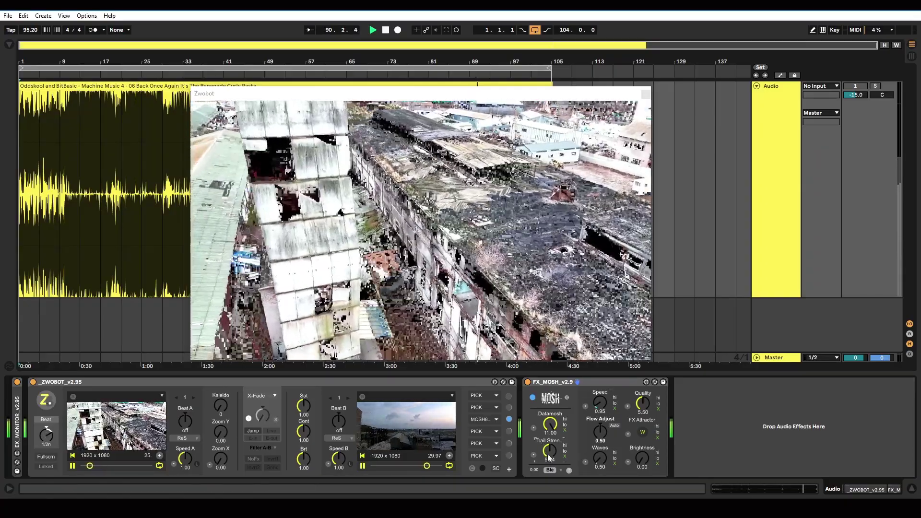
left_click_drag(549, 459, 601, 407)
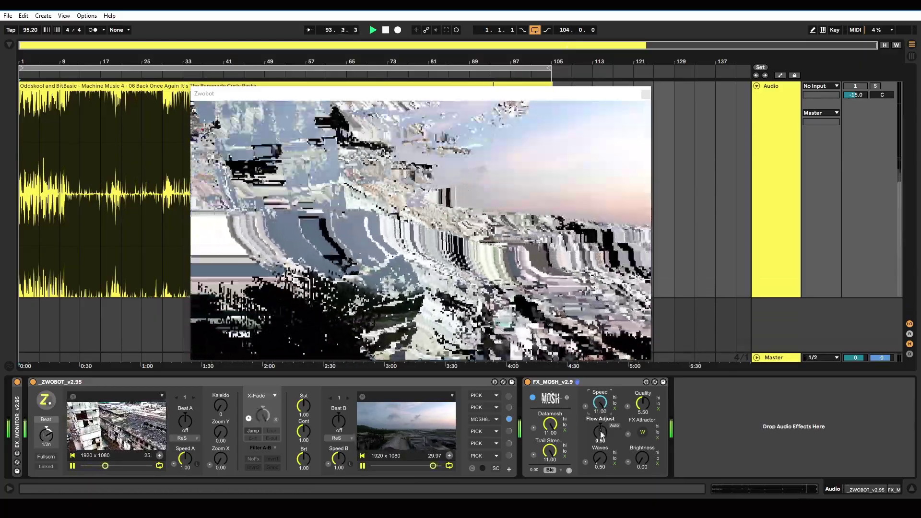
Step: Set FX_MOSH's Flow Adjust to 0.55 and toggle its Auto option
mouse_move(602, 435)
left_mouse_down()
mouse_move(602, 422)
mouse_move(603, 434)
left_mouse_up()
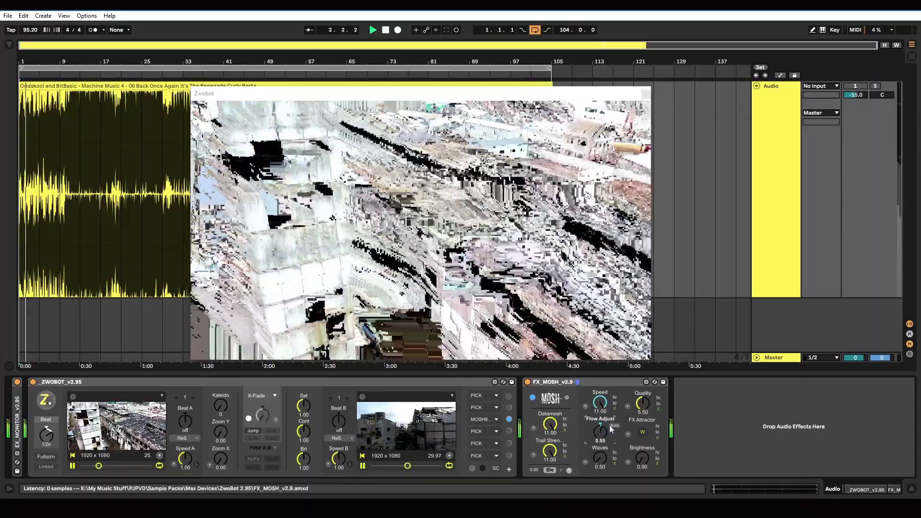
left_click(614, 427)
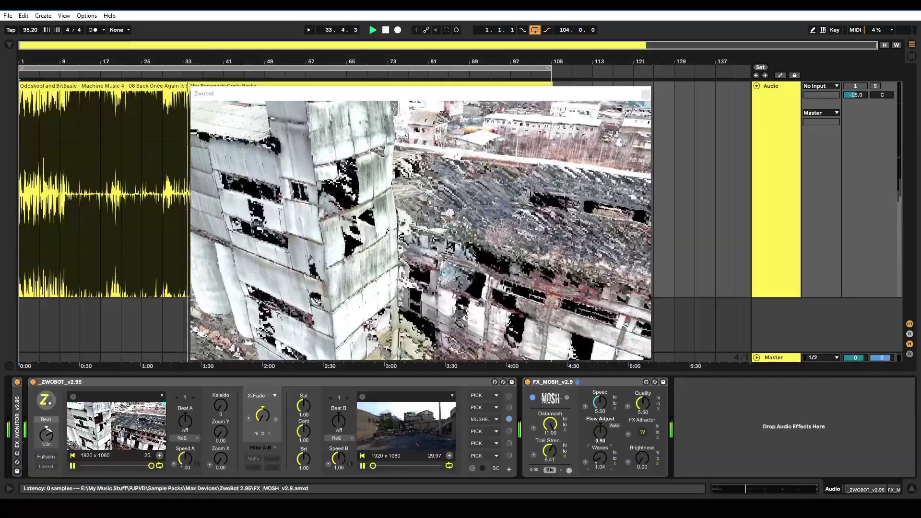
Step: Try FX_MOSH's Waves at 11.00 and bring it back down to 0.50
left_click_drag(558, 460, 558, 432)
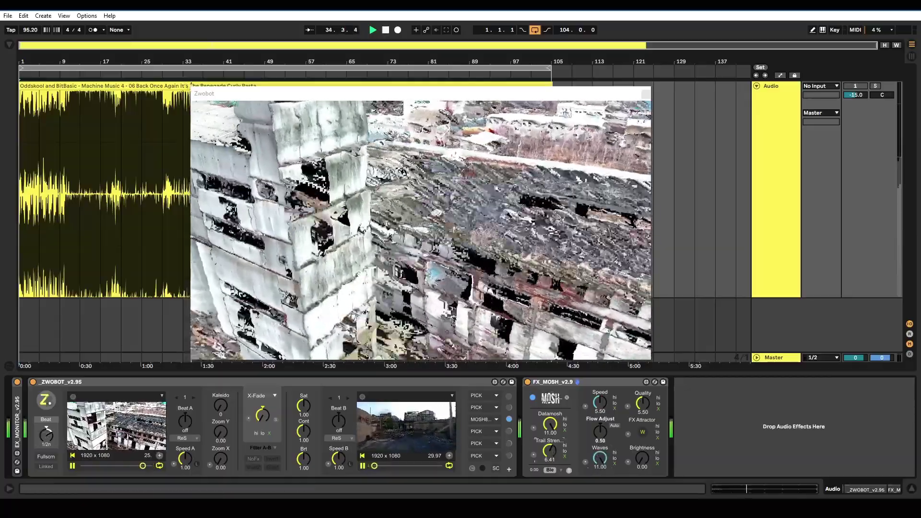
left_click_drag(600, 458, 600, 484)
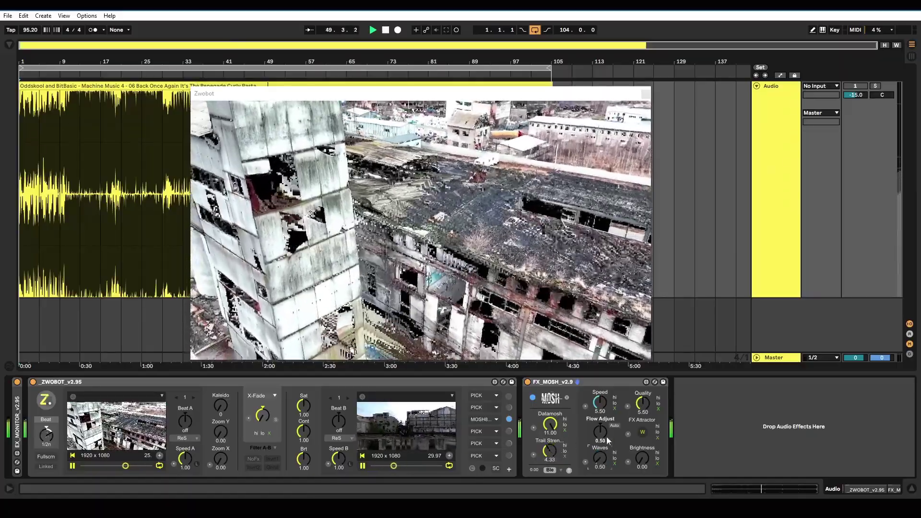
Step: Compare FX_MOSH's Quality at 0.00 and 11.00, leave it at 11.00, and switch the FX Attractor to B
left_click(646, 403)
left_click_drag(643, 403, 643, 431)
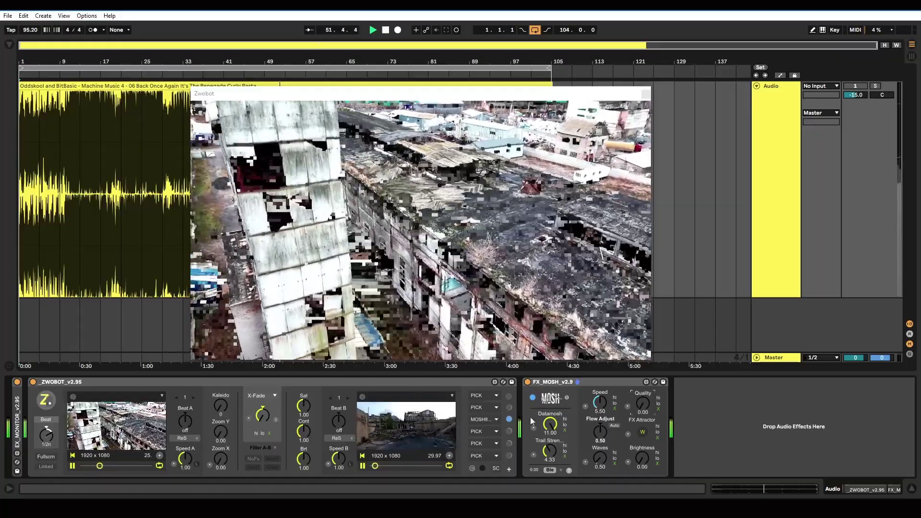
left_click_drag(638, 409, 638, 350)
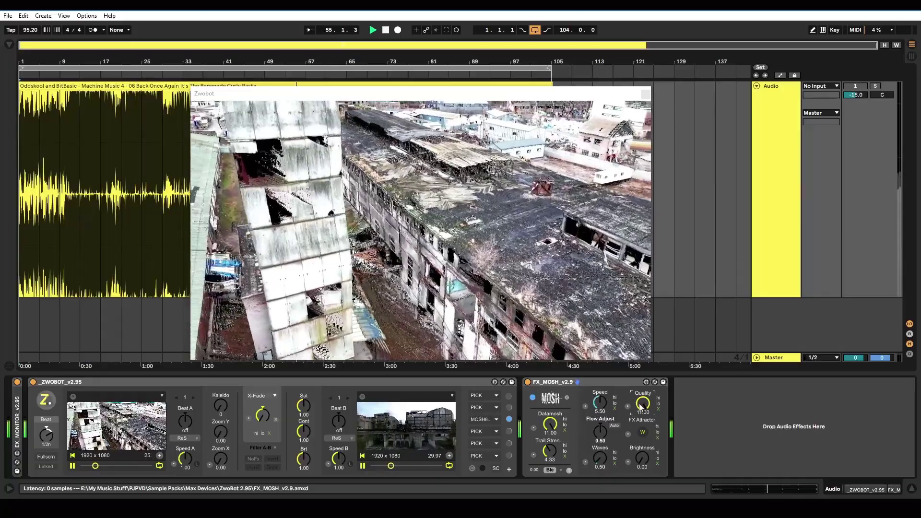
key("ctrl+z")
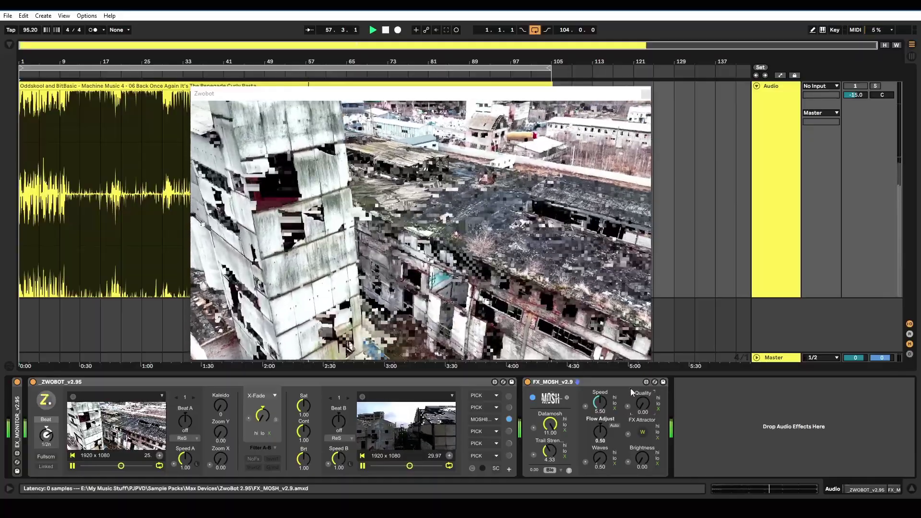
left_click_drag(642, 404, 643, 384)
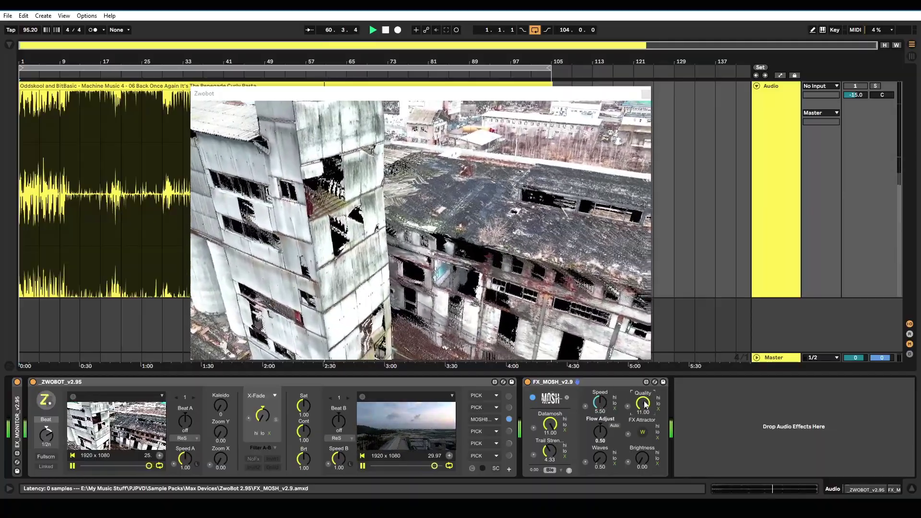
left_click(643, 434)
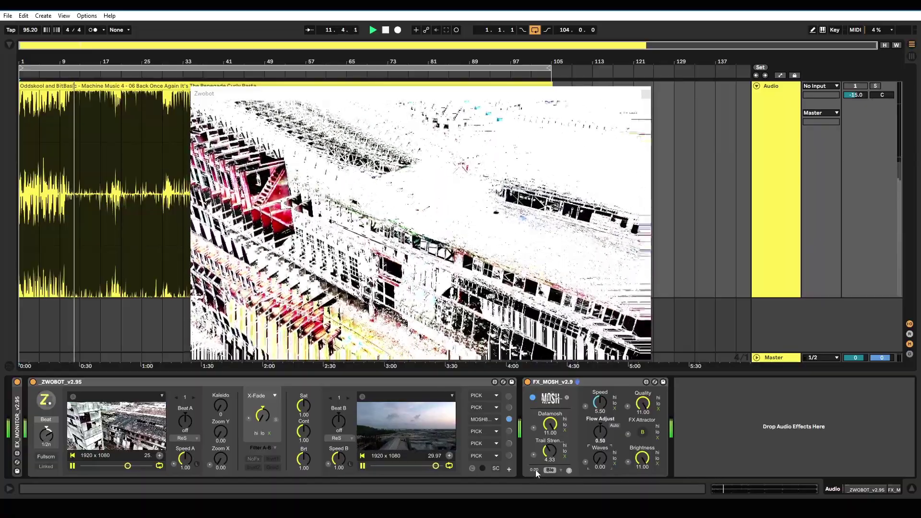
Step: Try the Overlay, Color and Alpha blend modes on FX_MOSH and set it back to Blend Off
left_click_drag(535, 471, 536, 463)
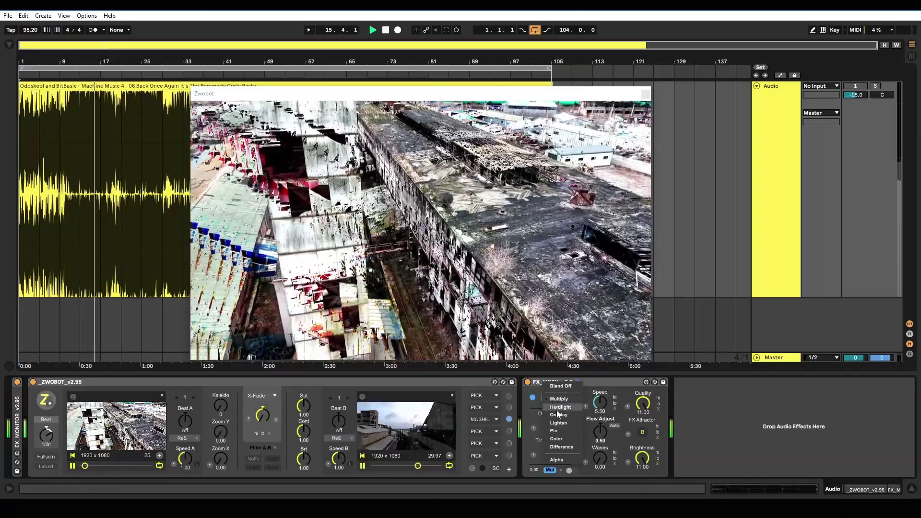
left_click(557, 410)
scroll(561, 470, "down", 1)
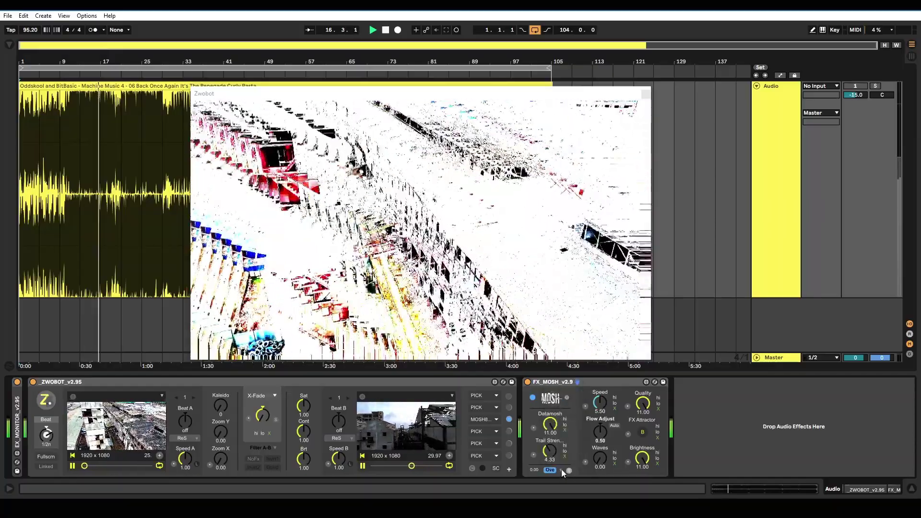
scroll(562, 469, "down", 1)
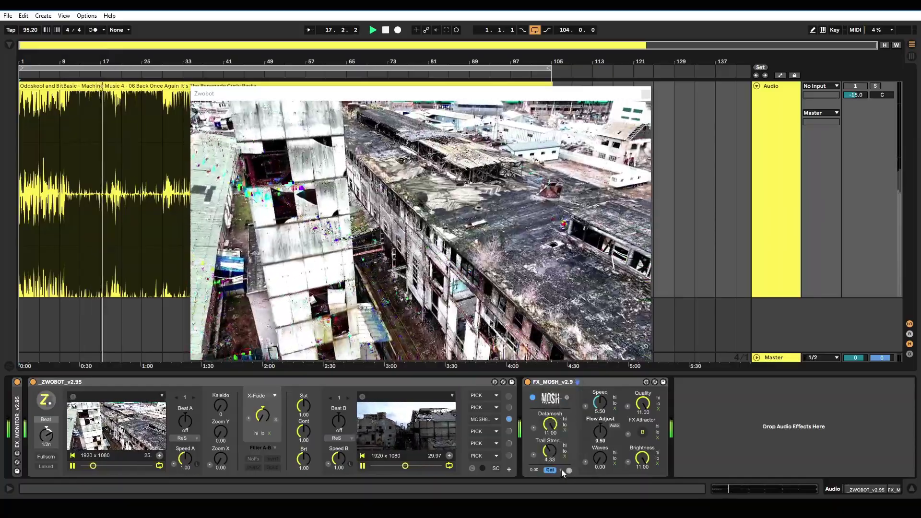
scroll(562, 470, "down", 1)
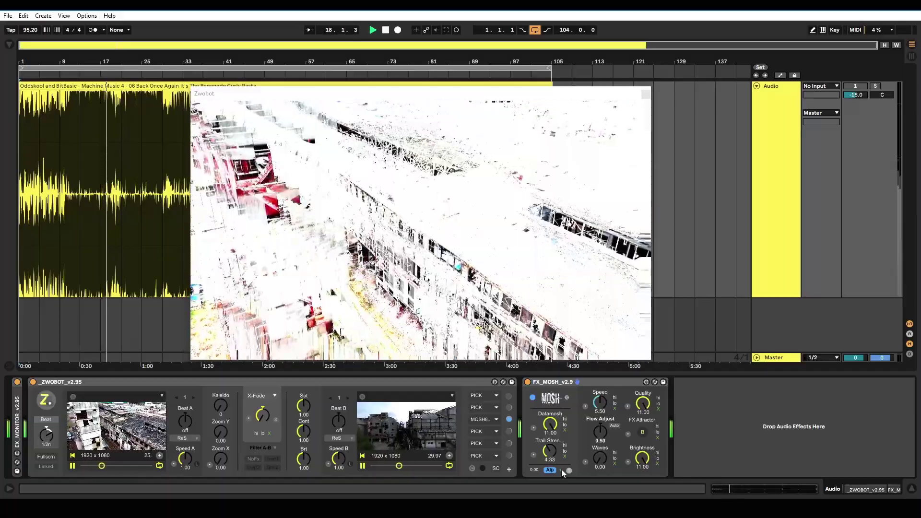
left_click(557, 470)
left_click(560, 471)
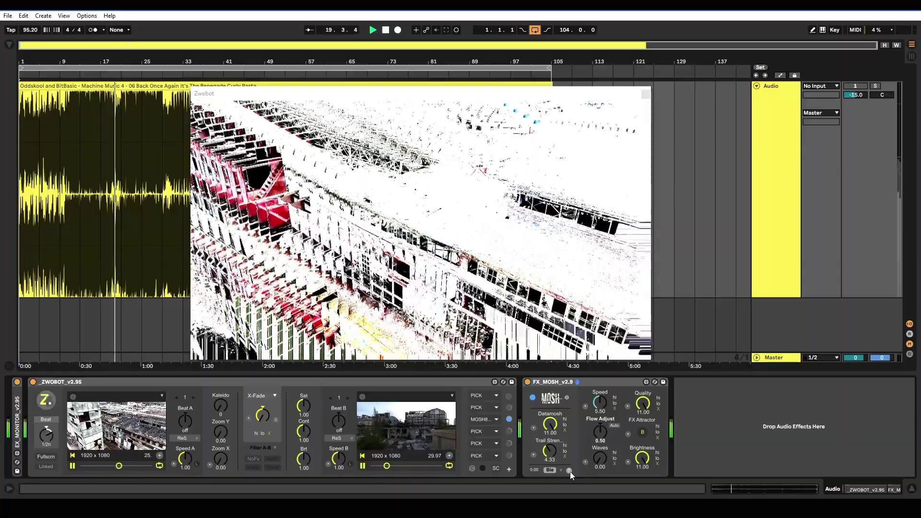
Step: Enable the toggle beside FX_MOSH's blend mode selector and set Brightness to 0.00
left_click(569, 471)
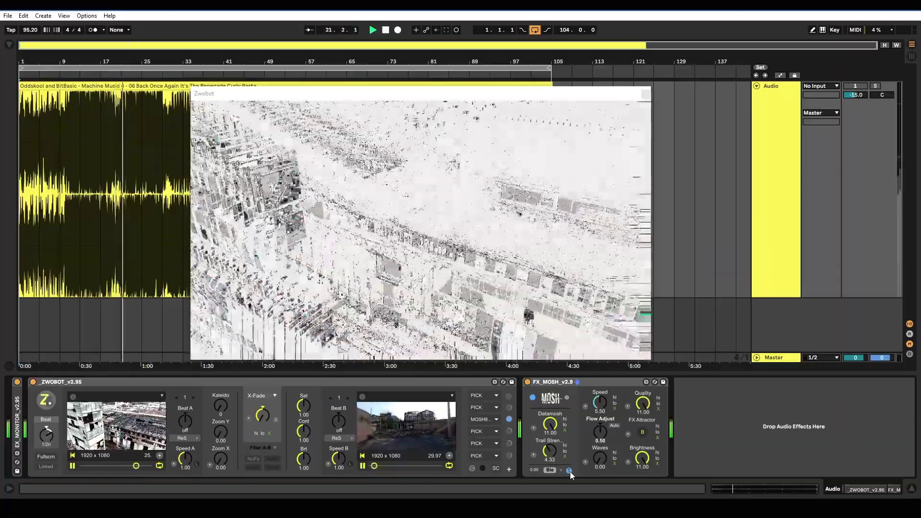
left_click_drag(642, 458, 641, 459)
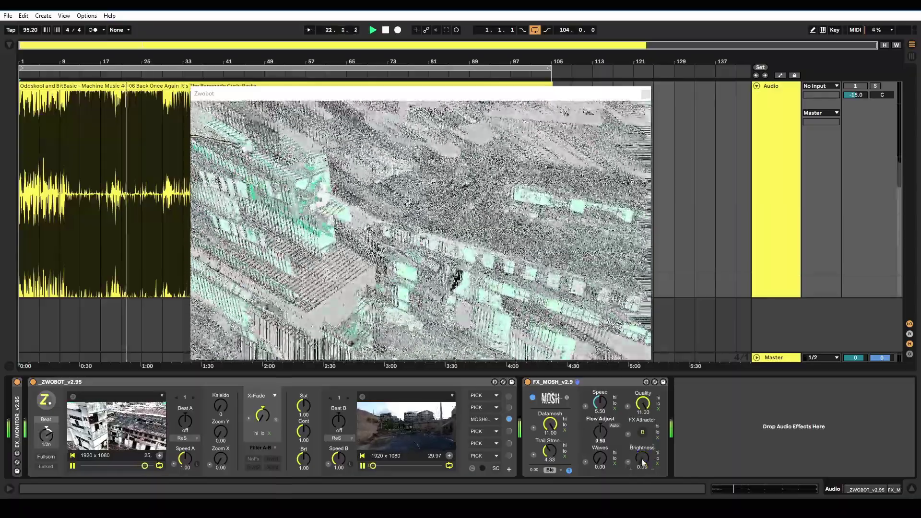
Step: Disable the toggle beside FX_MOSH's blend mode selector and drive its Datamosh and Trail Strength from the audio clip
left_click(570, 471)
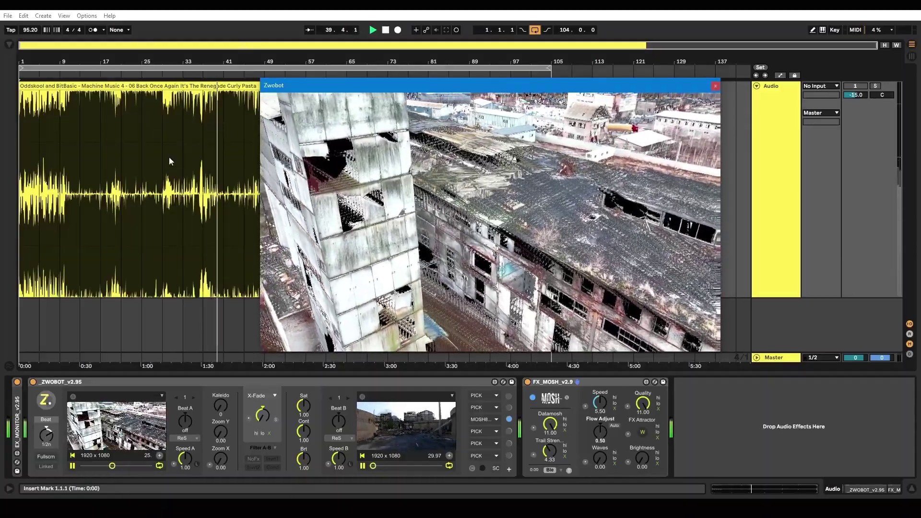
left_click(131, 86)
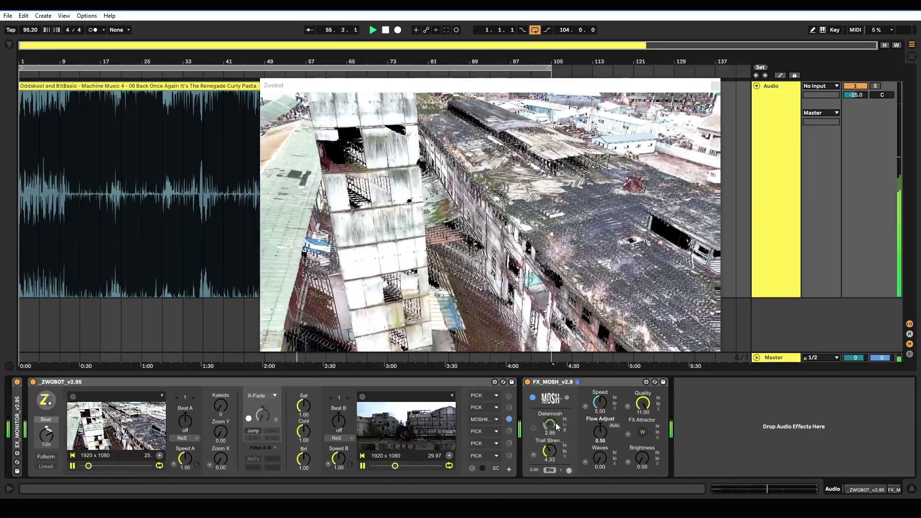
left_click_drag(554, 421, 557, 451)
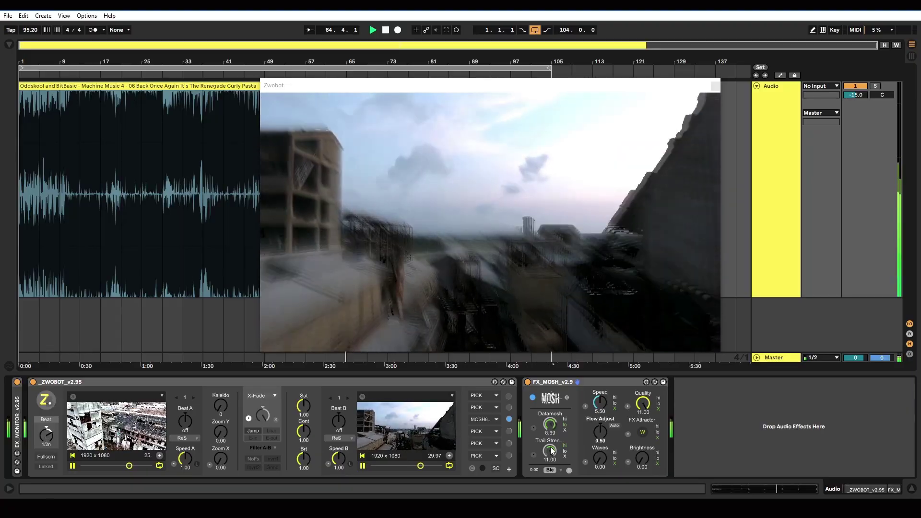
left_click_drag(551, 449, 551, 453)
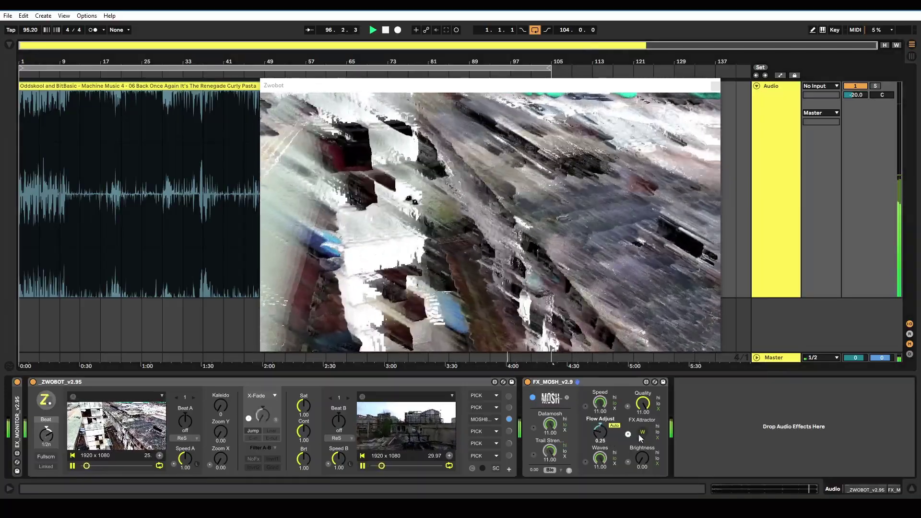
Step: Try the FX Attractor switch, remove the audio modulation from FX_MOSH's Waves, and enable the toggles beside Waves and Speed
left_click(641, 433)
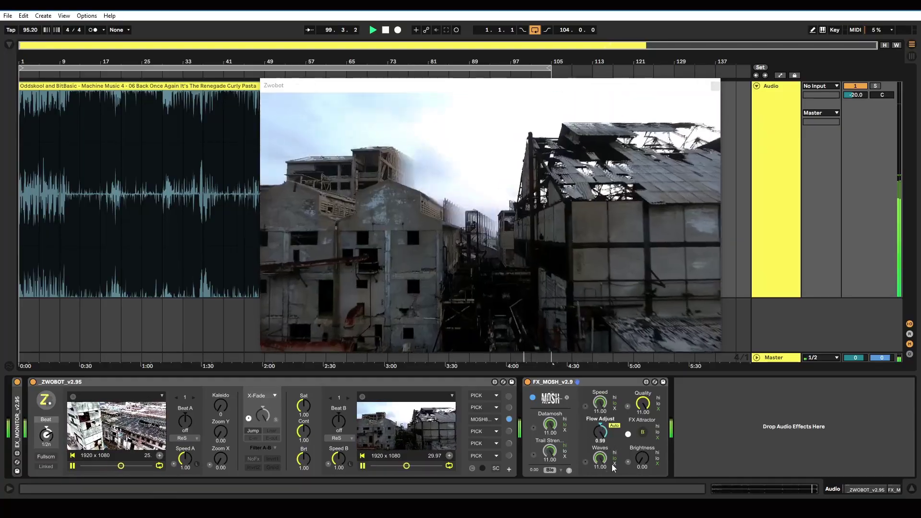
left_click(614, 464)
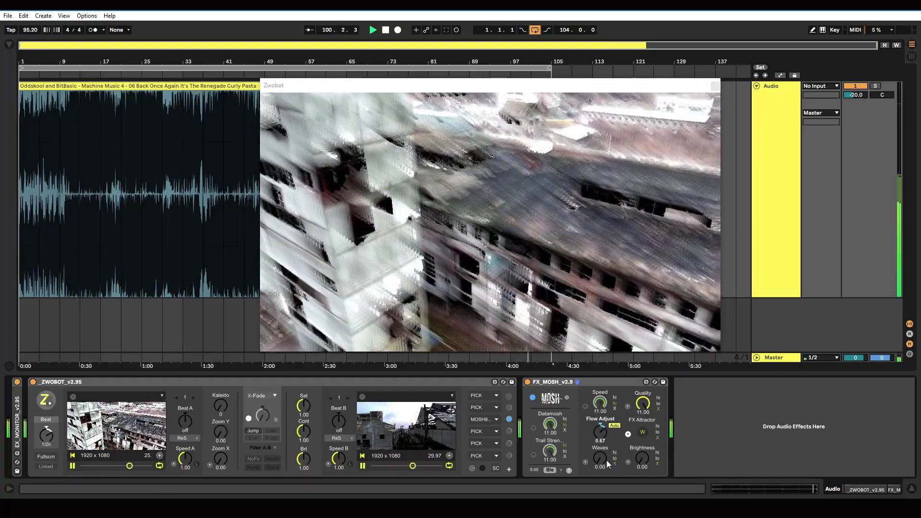
left_click(585, 462)
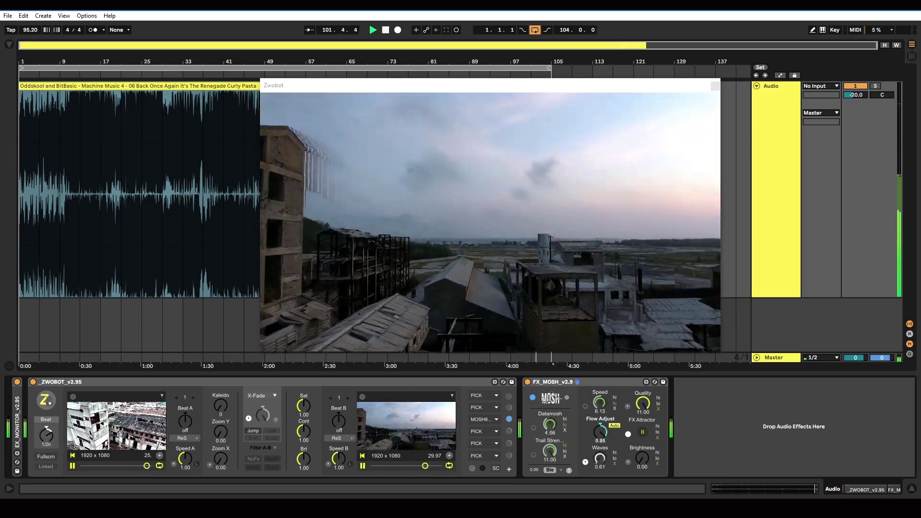
left_click(586, 406)
left_click(585, 407)
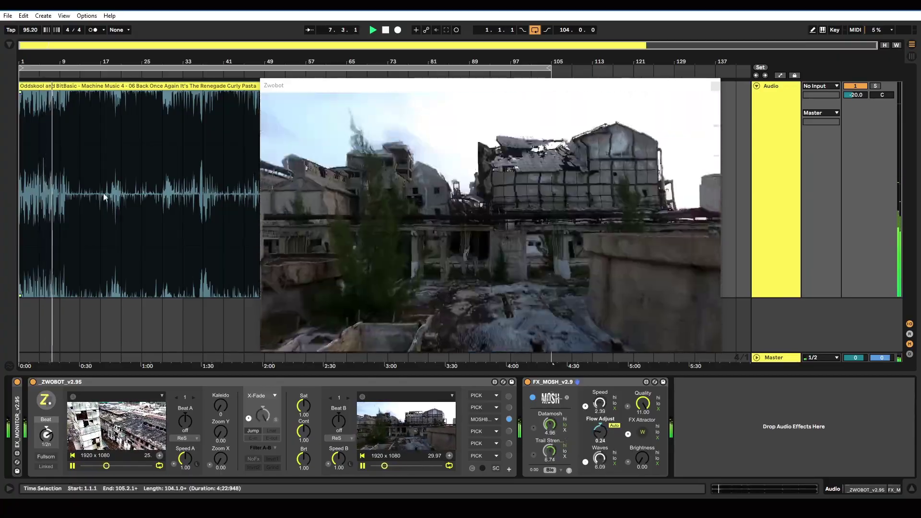
Step: Show the browser, turn off FX_MOSH's Waves, Speed and FX Attractor toggles, and enable the one beside the blend mode selector
left_click(9, 45)
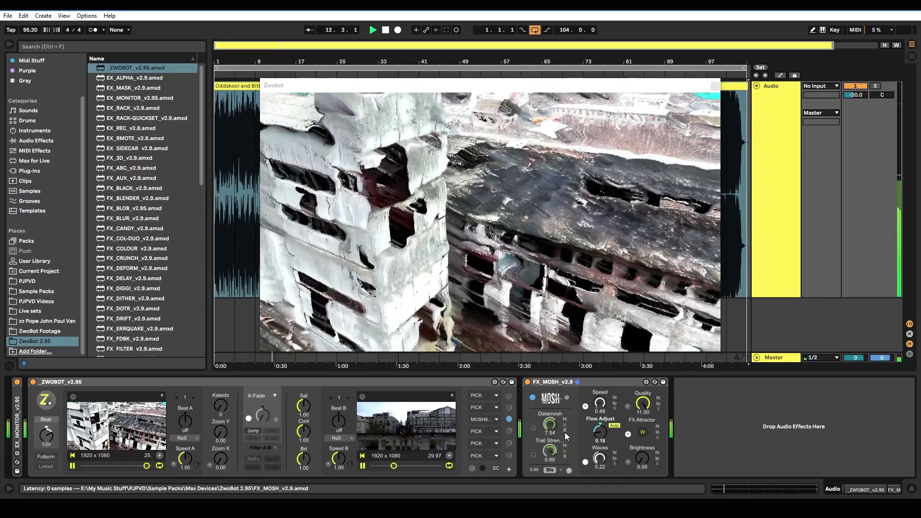
left_click(586, 462)
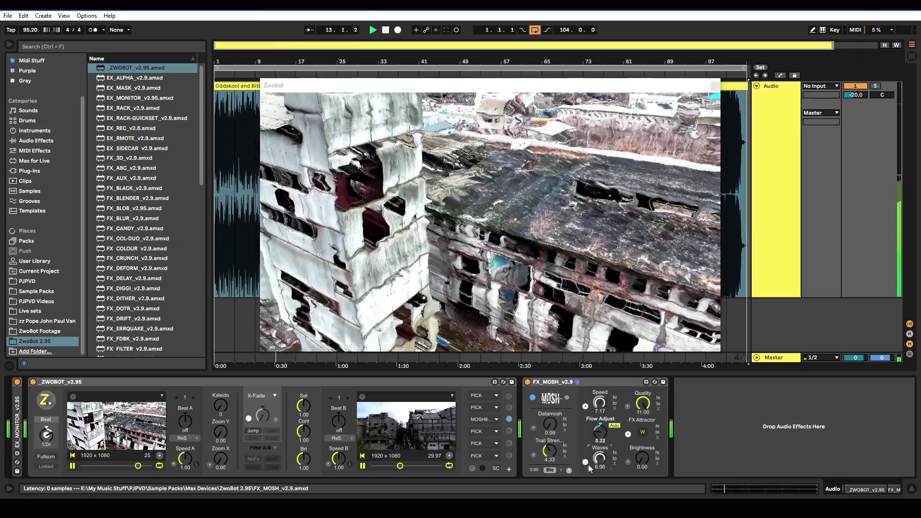
left_click(585, 406)
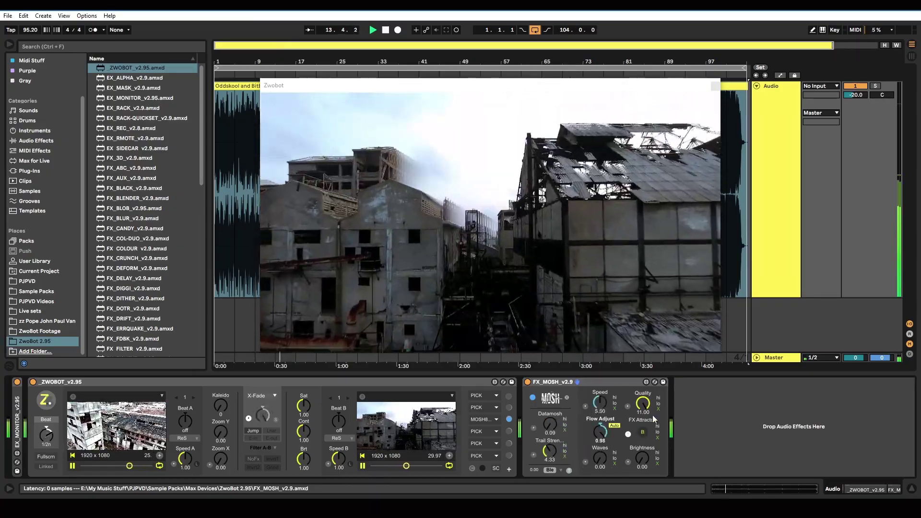
left_click(629, 435)
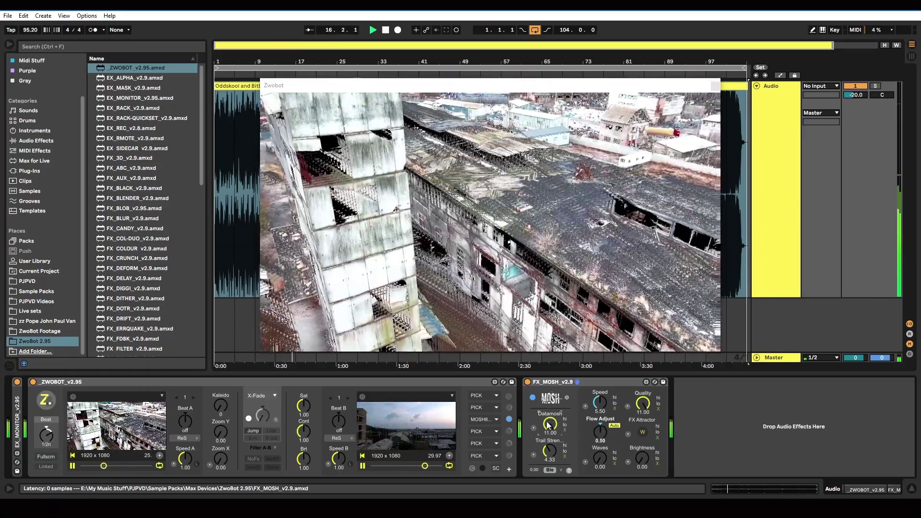
left_click(569, 471)
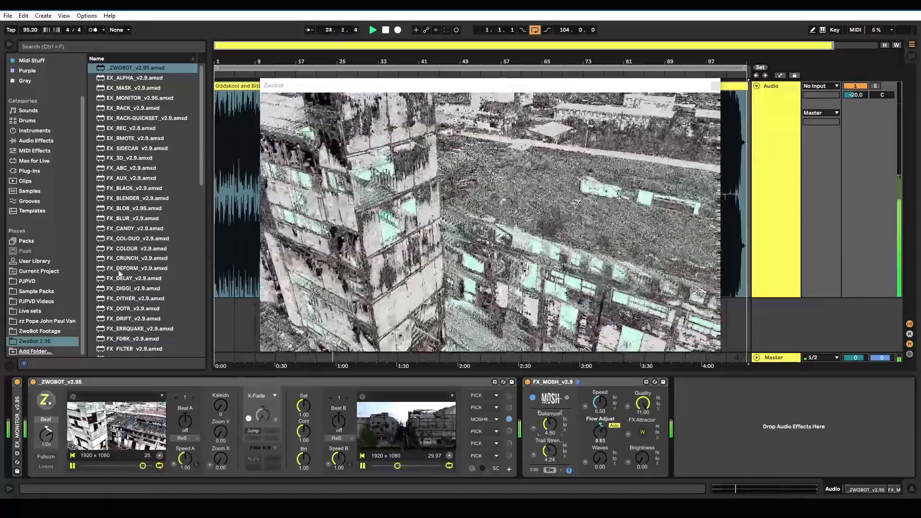
Step: Insert FX_SCAN_v2.9 from the ZwoBot 2.95 folder before FX_MOSH and assign it to the effect slot below MOSH
scroll(120, 273, "down", 5)
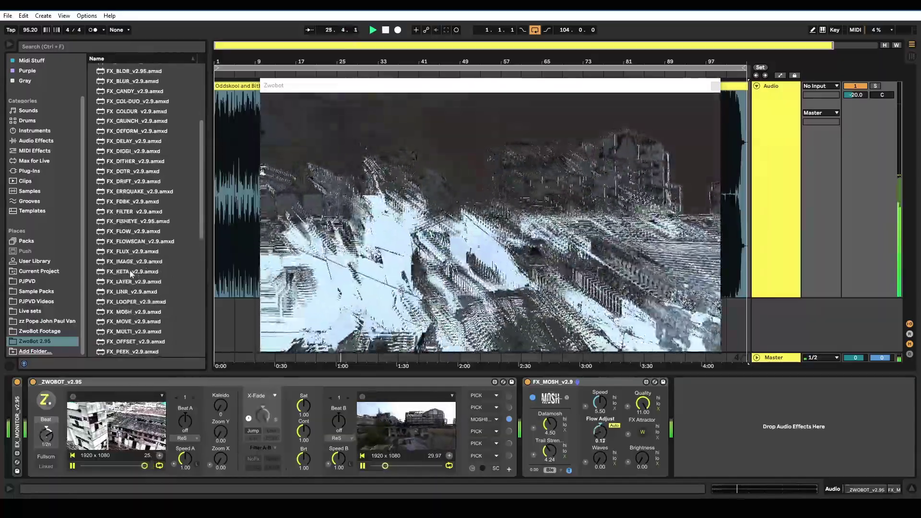
scroll(131, 254, "down", 1)
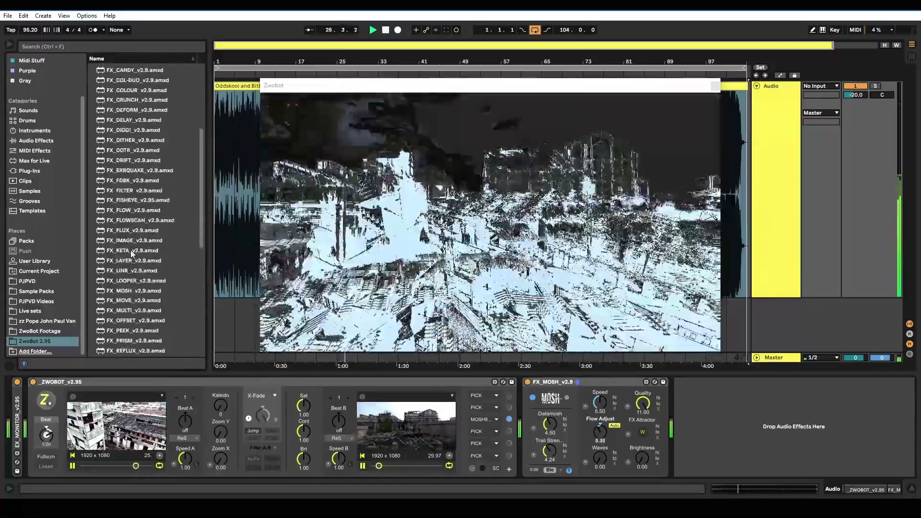
scroll(130, 264, "down", 1)
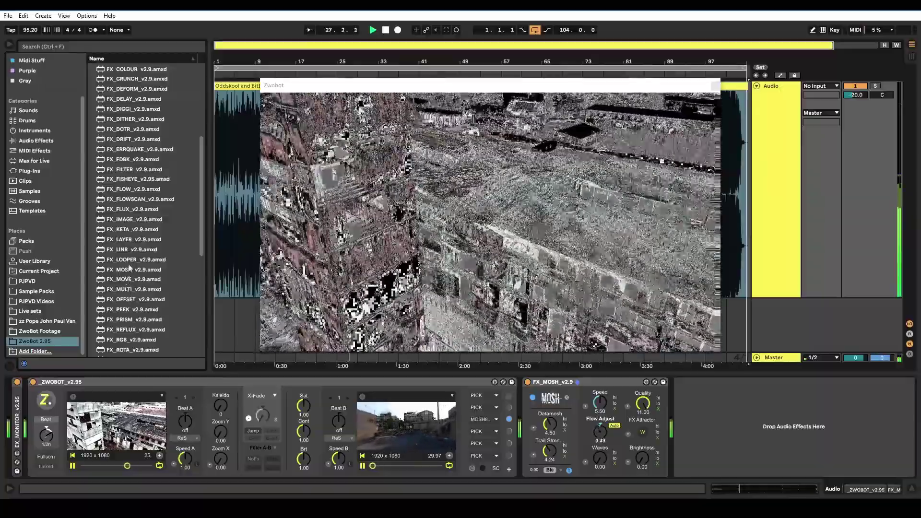
scroll(133, 237, "down", 4)
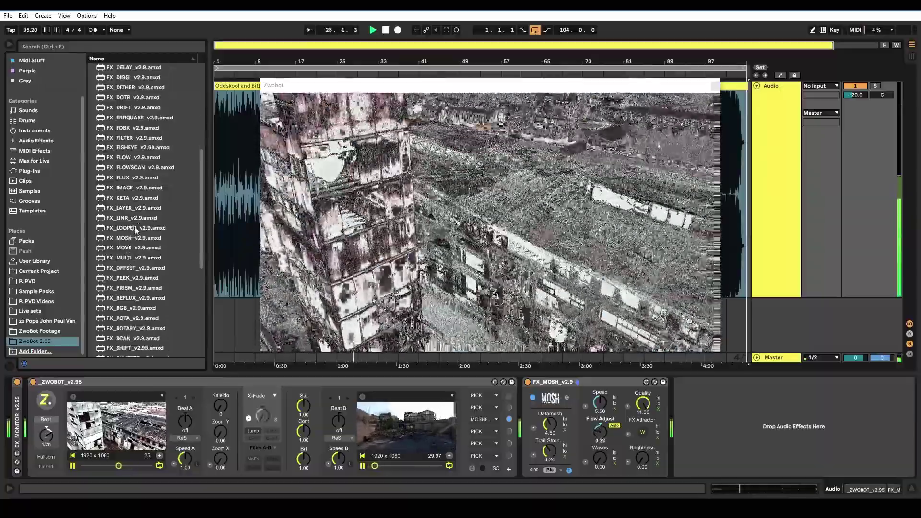
scroll(133, 247, "down", 1)
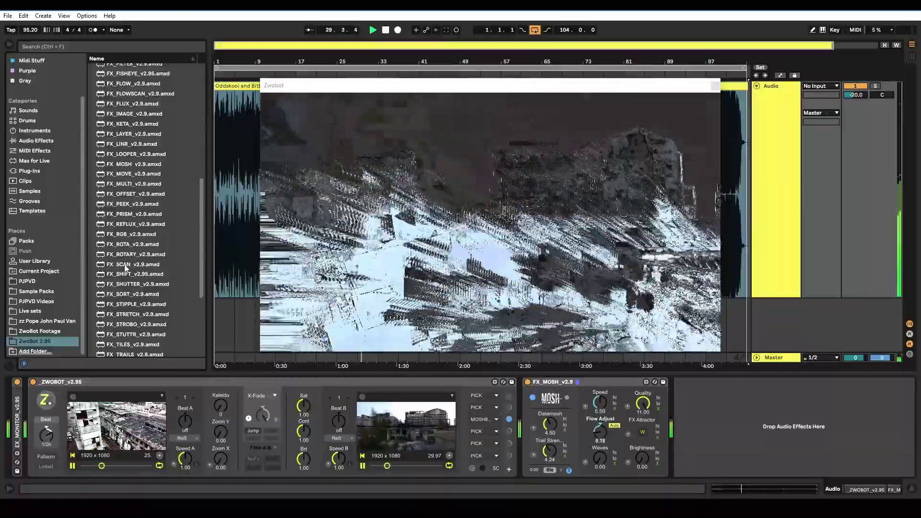
left_click(126, 265)
left_click_drag(538, 391, 523, 397)
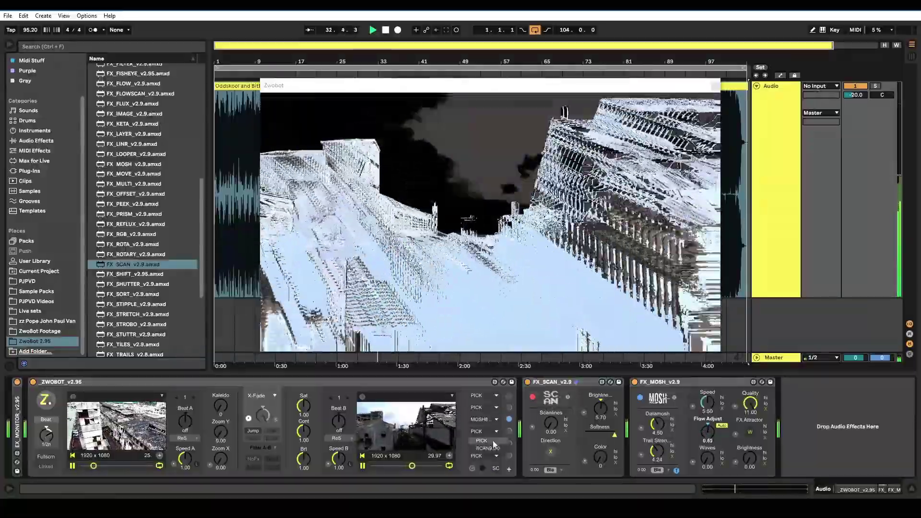
left_click(489, 448)
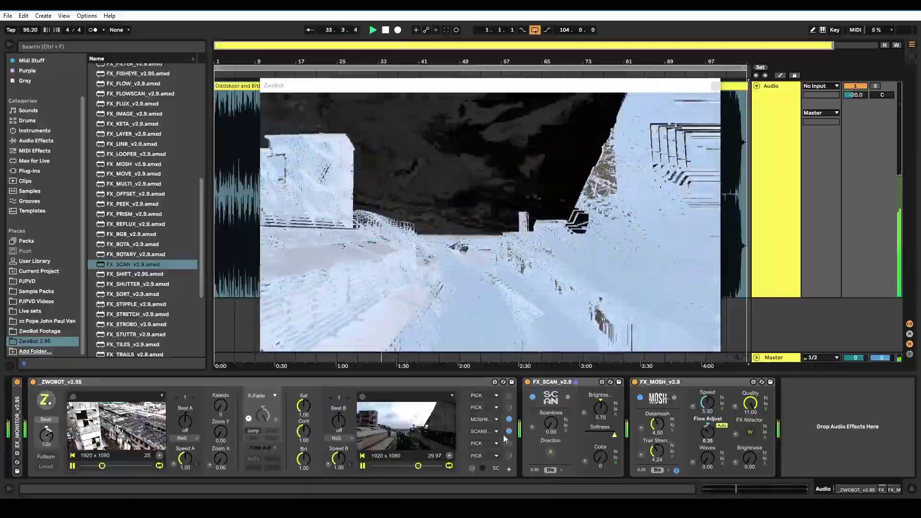
Step: Switch off FX_MOSH, drive FX_SCAN's Scanlines from the audio, and lower its Softness to the minimum
left_click(635, 382)
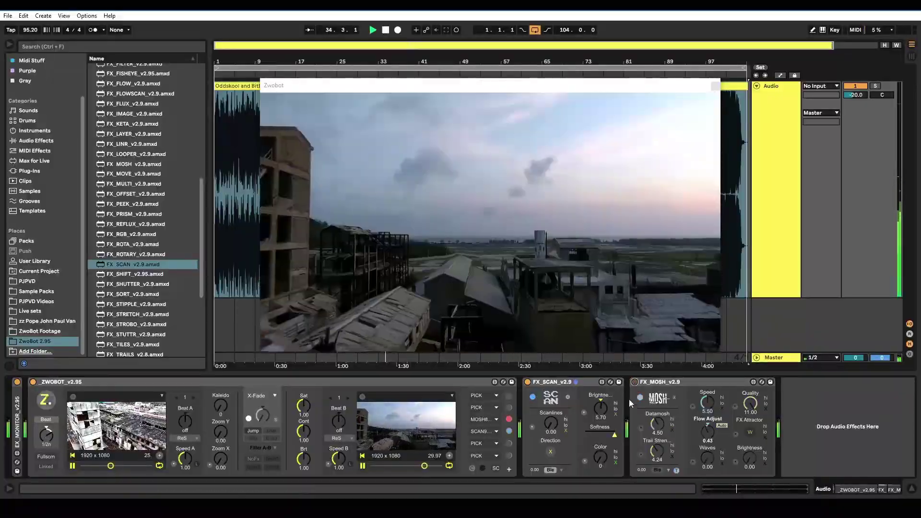
mouse_move(551, 423)
left_mouse_down()
mouse_move(551, 404)
mouse_move(561, 423)
mouse_move(553, 408)
mouse_move(554, 429)
mouse_move(553, 419)
left_mouse_up()
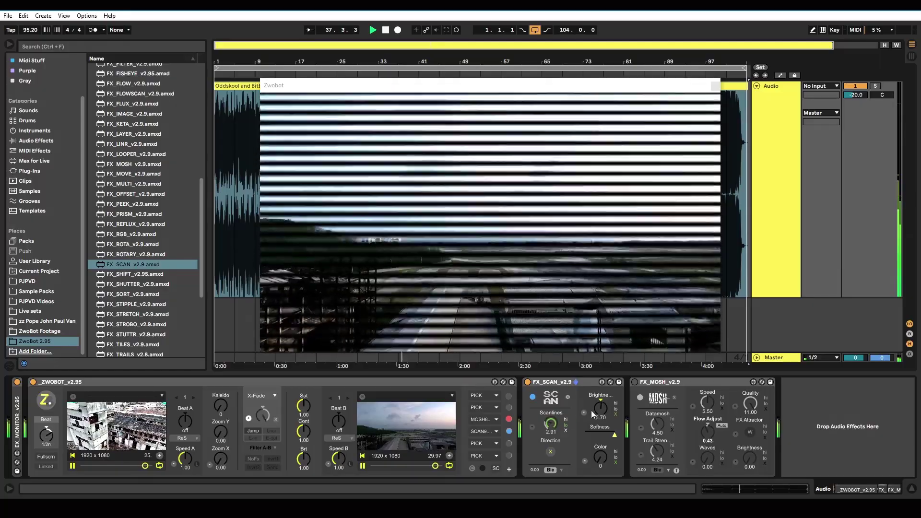
left_click_drag(605, 435, 586, 436)
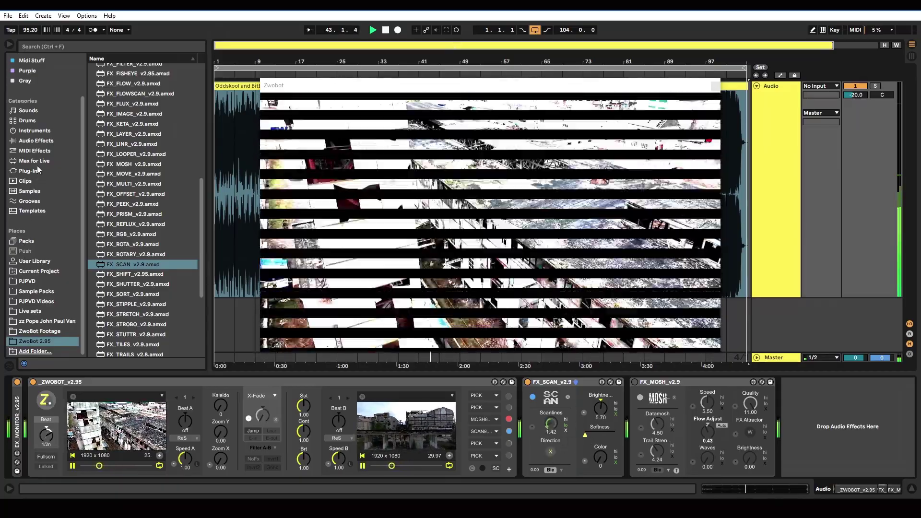
Step: Add an LFO from the audio effects after FX_SCAN, map its square wave to Direction XY, and collapse both devices
left_click(36, 141)
scroll(142, 277, "down", 5)
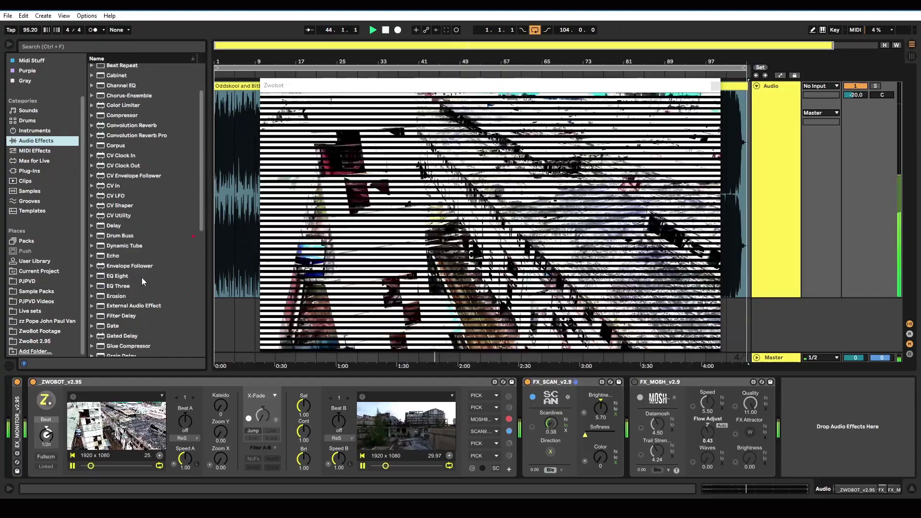
left_click_drag(550, 406, 638, 428)
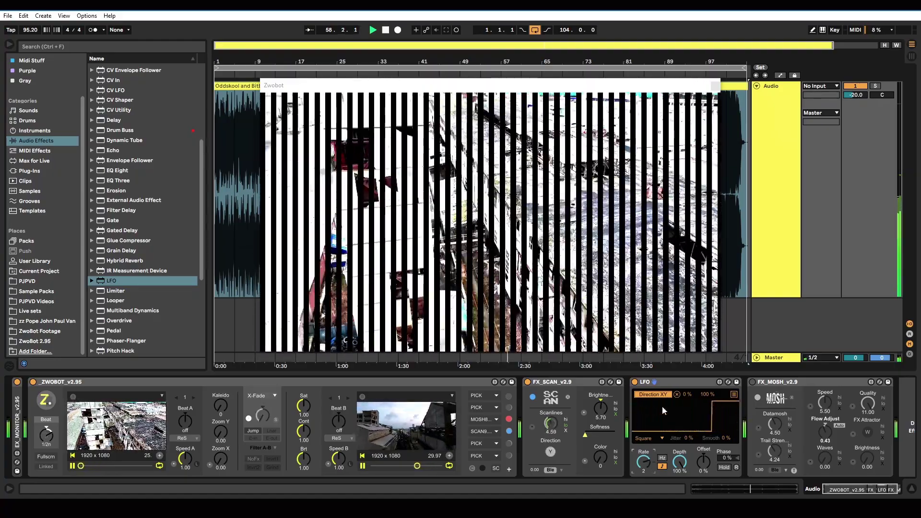
double_click(670, 383)
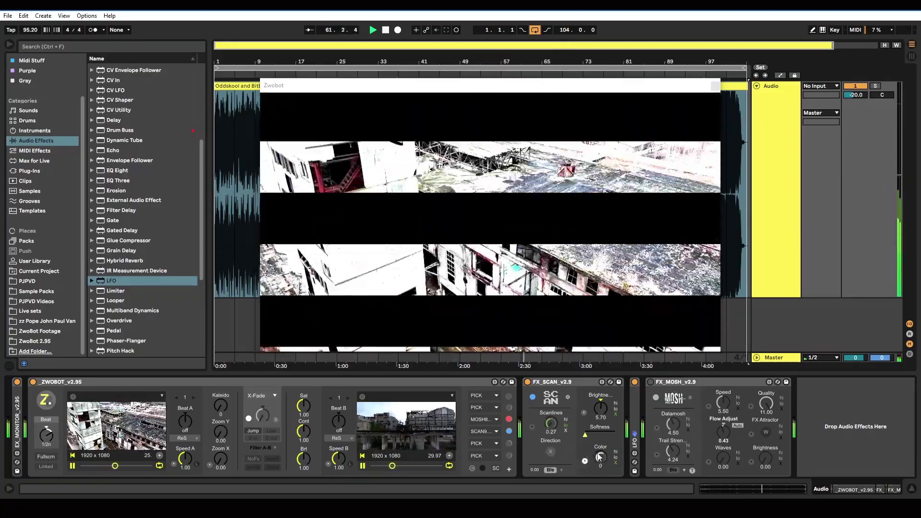
double_click(557, 382)
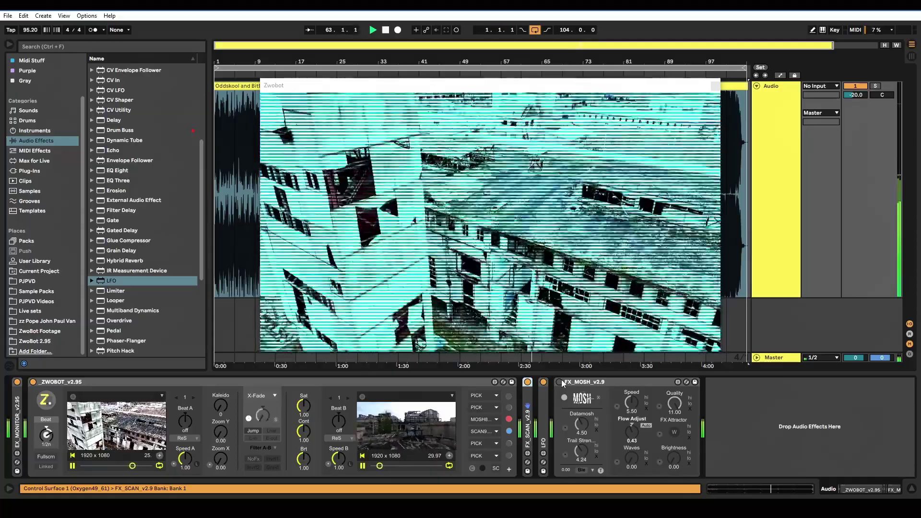
Step: Switch FX_MOSH back on, try it below SCAN in Zwobot's effect slots, and move it back above SCAN
left_click(560, 382)
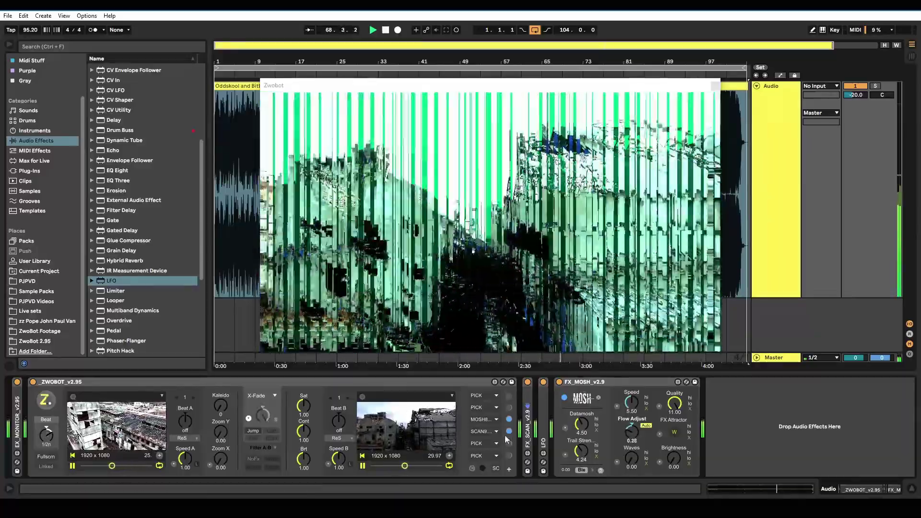
left_click_drag(478, 422, 476, 442)
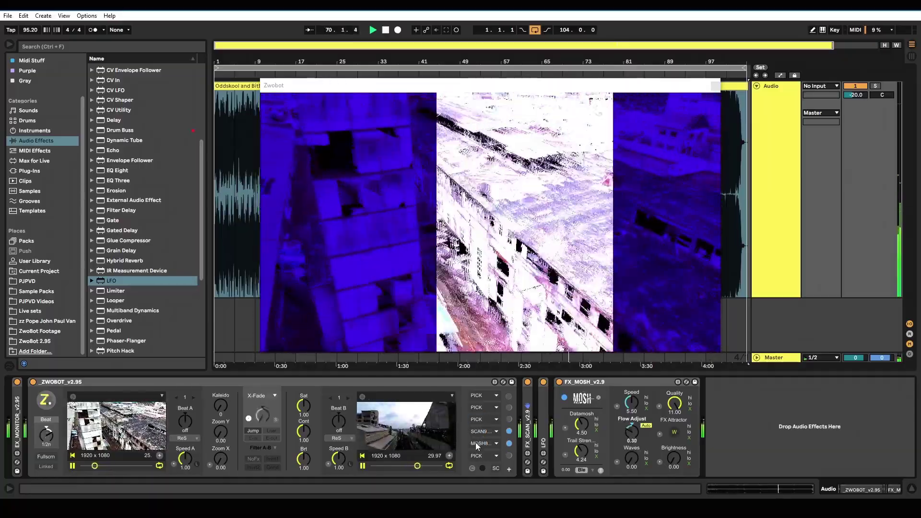
double_click(527, 438)
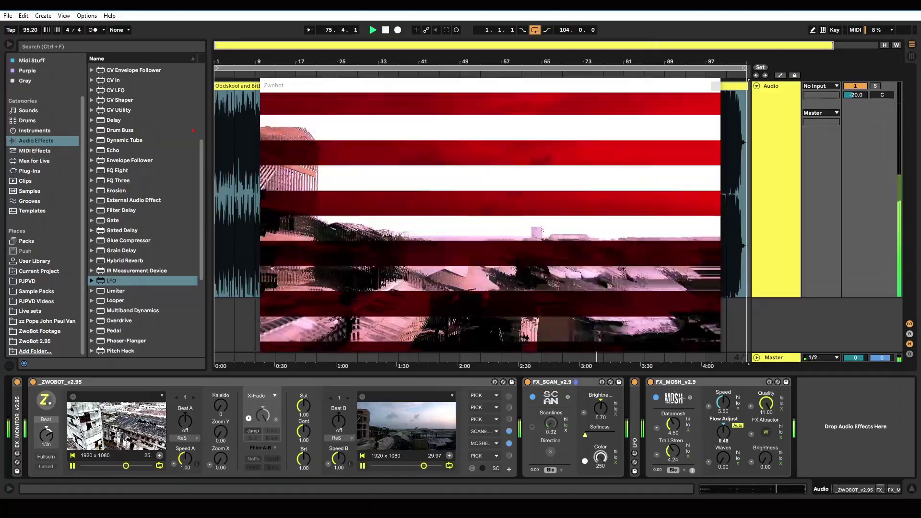
double_click(561, 383)
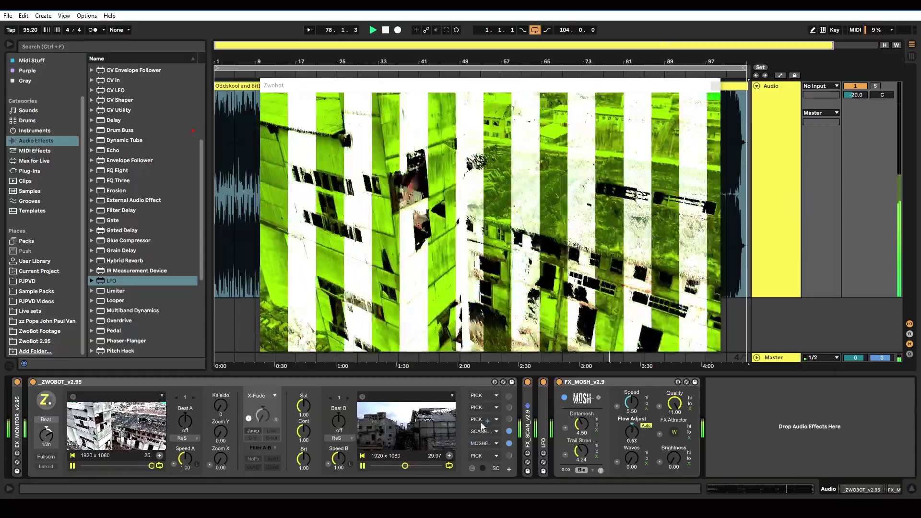
left_click_drag(482, 425, 479, 420)
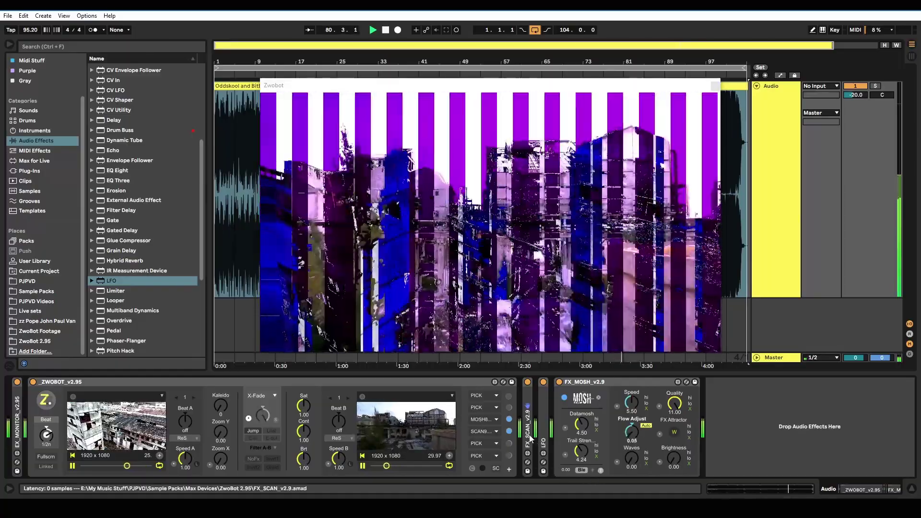
Step: Unfold FX_SCAN, cycle its blend mode through Mul, Ove and Pin to Col, and fold the device again
double_click(530, 437)
left_click(560, 469)
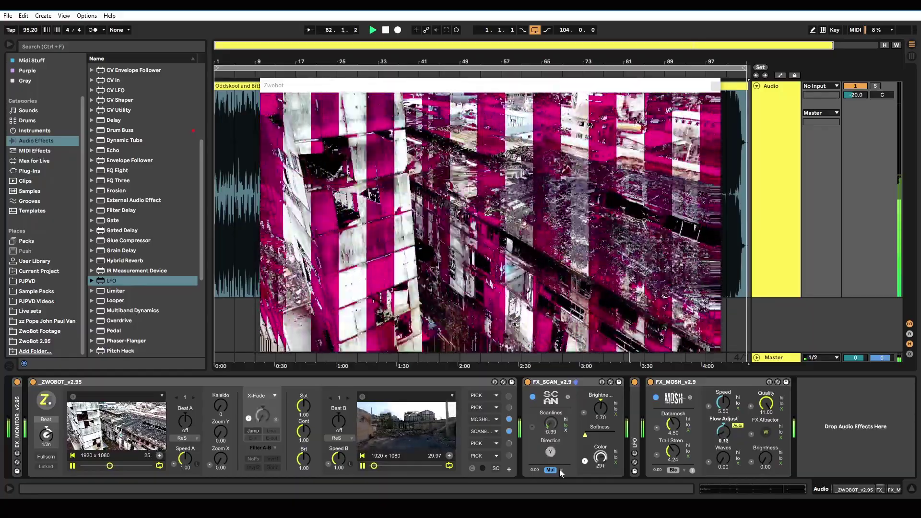
left_click(560, 469)
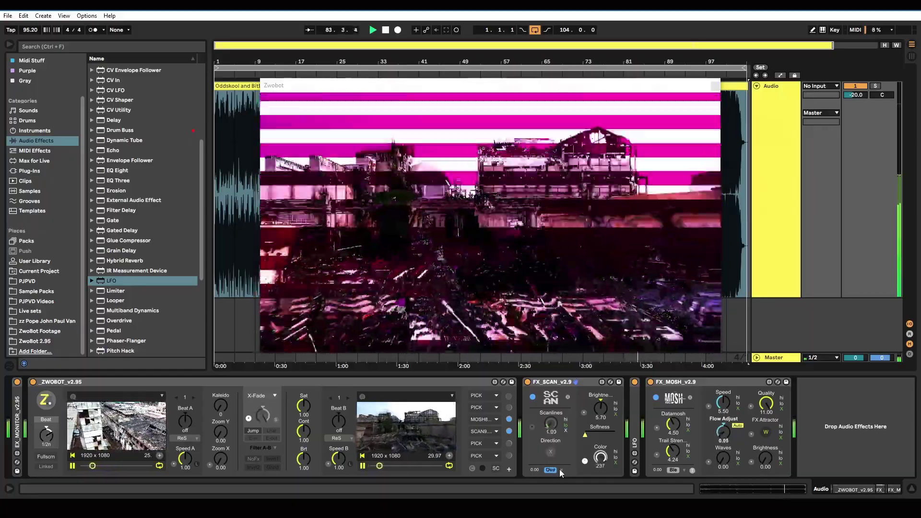
left_click(559, 470)
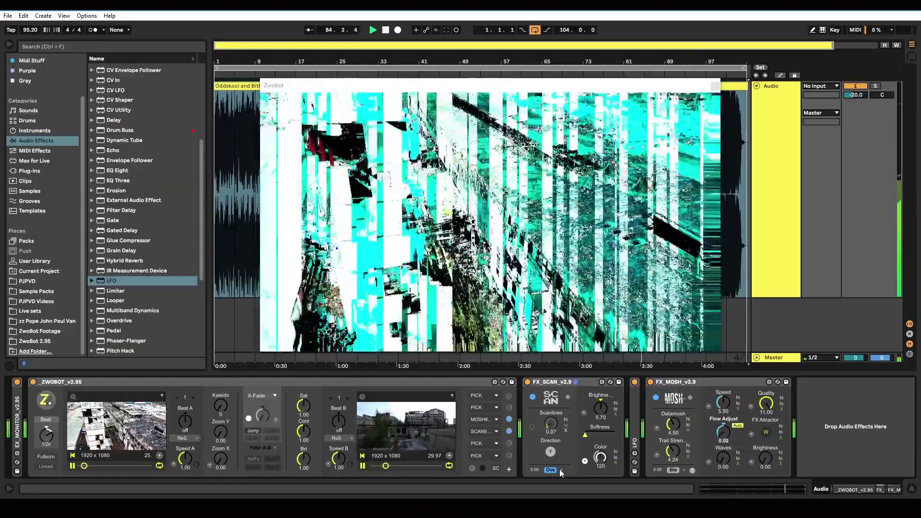
left_click(560, 470)
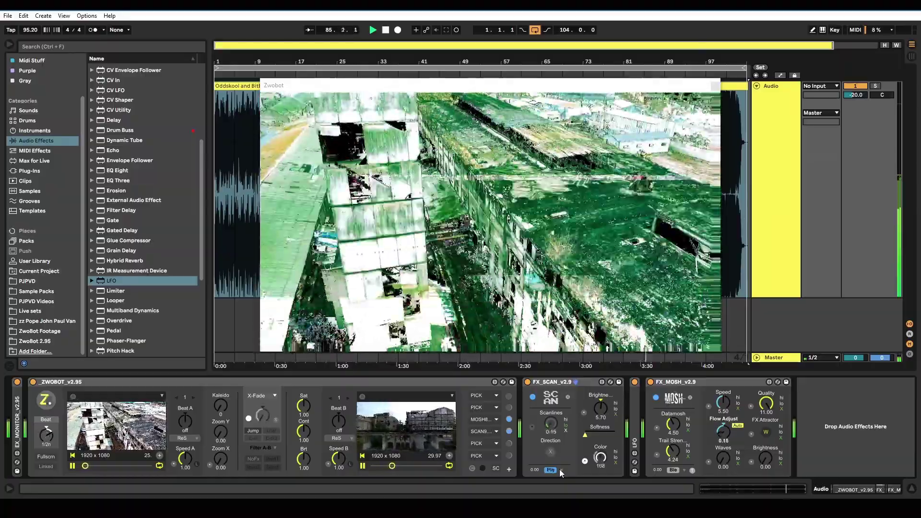
left_click(560, 469)
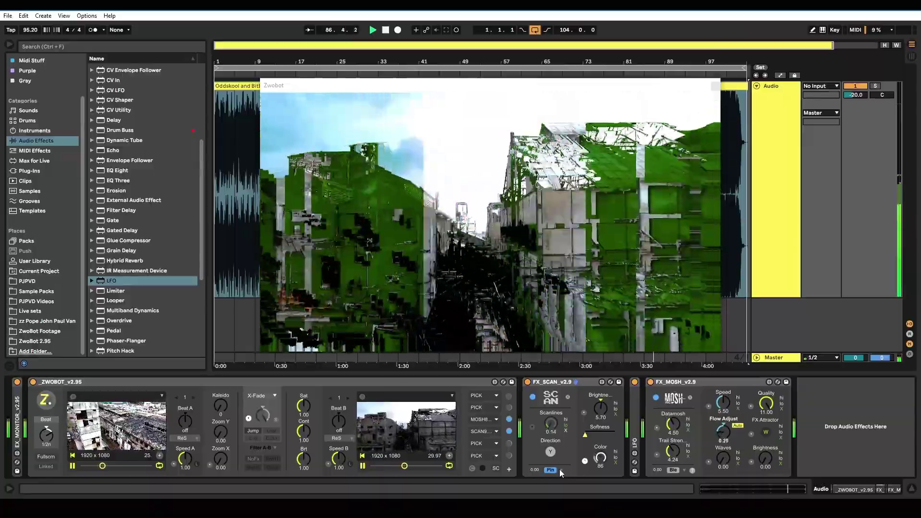
left_click(559, 469)
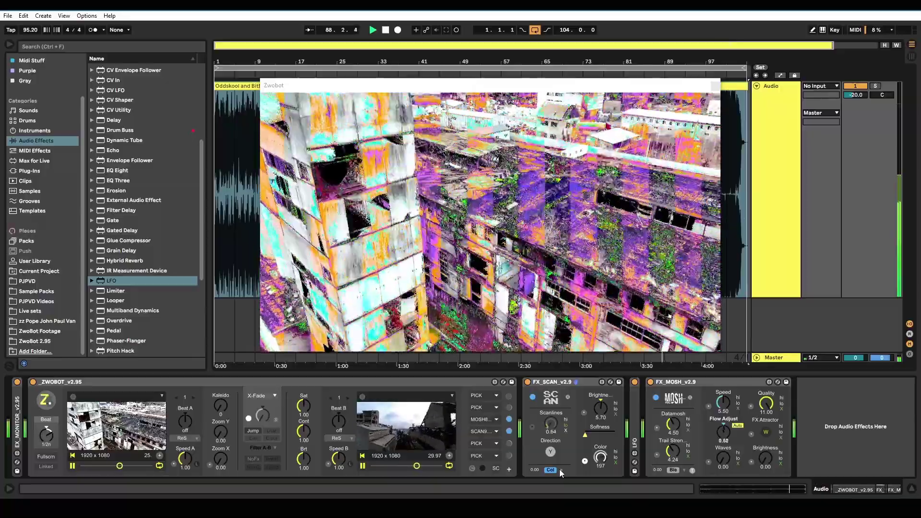
double_click(552, 382)
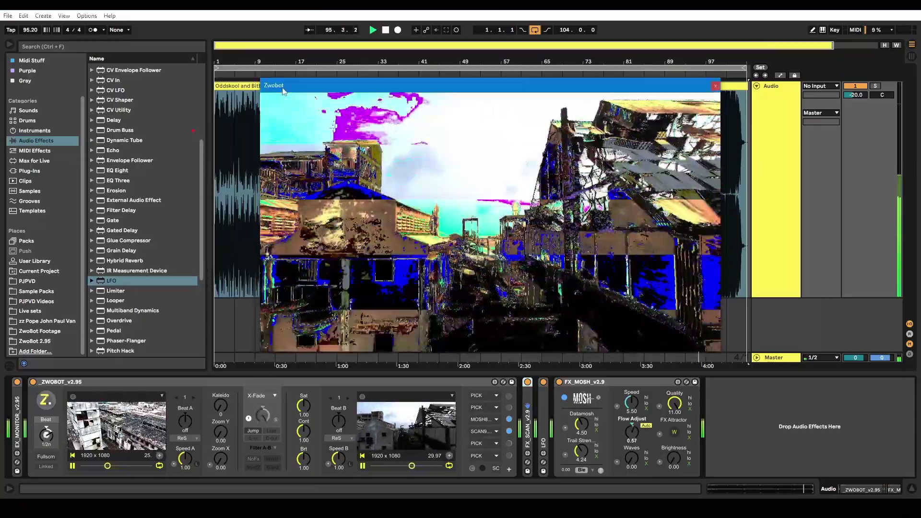
Step: Load a set of decayed-building clips, beginning with the decayed-autodrome video, into Zwobot's player A in place of the current footage
left_click_drag(283, 91, 324, 272)
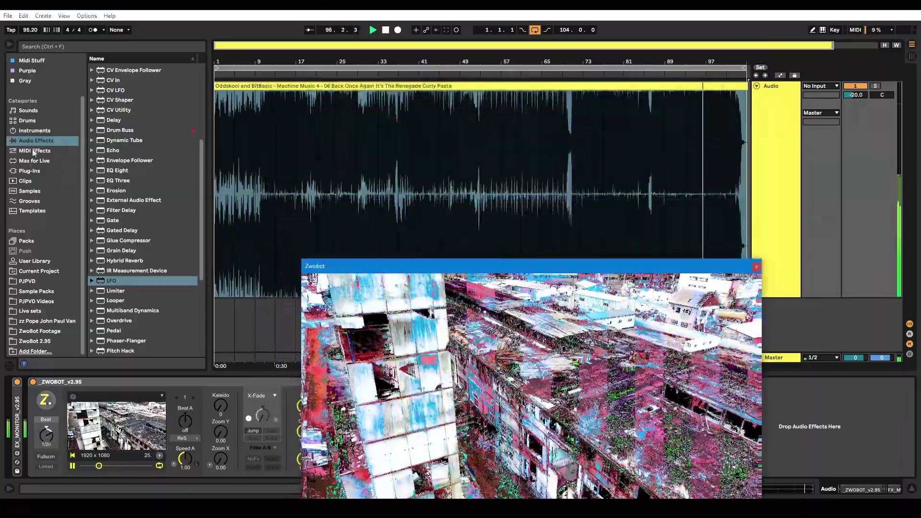
left_click(36, 302)
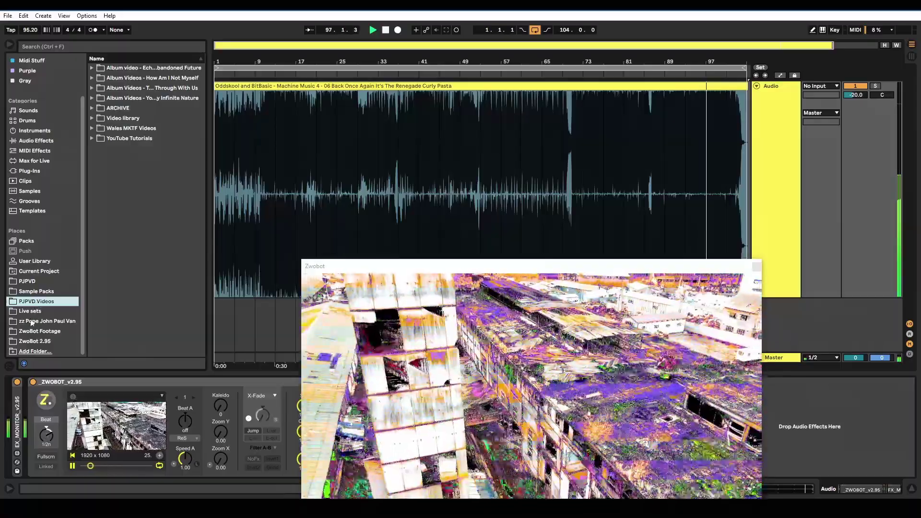
left_click(34, 322)
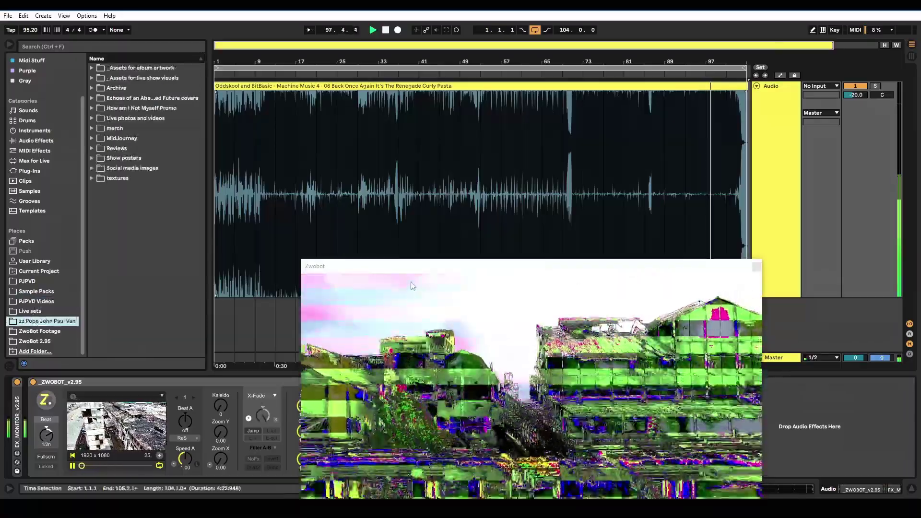
left_click_drag(406, 268, 407, 101)
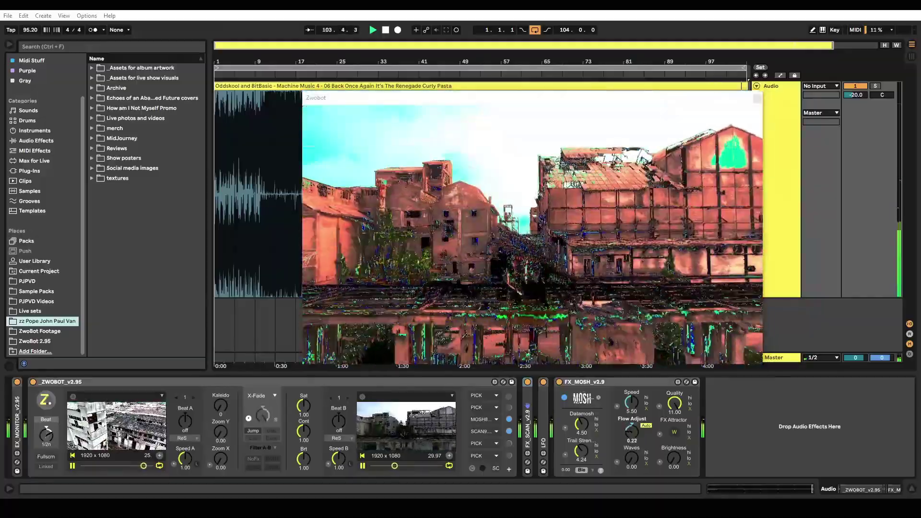
left_click(110, 370)
left_click_drag(110, 370, 114, 417)
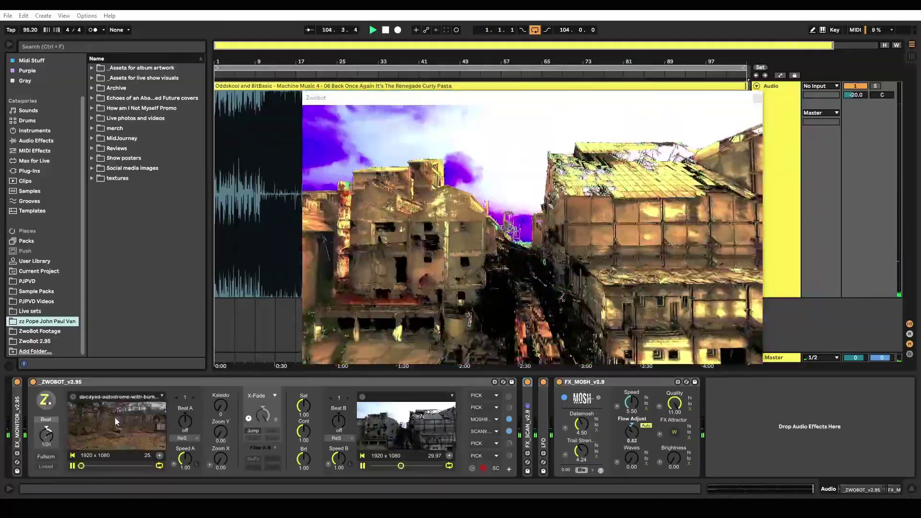
Step: Set player A to jump to a random file (Rndm File) on a Beat A of 16n, with Speed A at 2.00
left_click(196, 441)
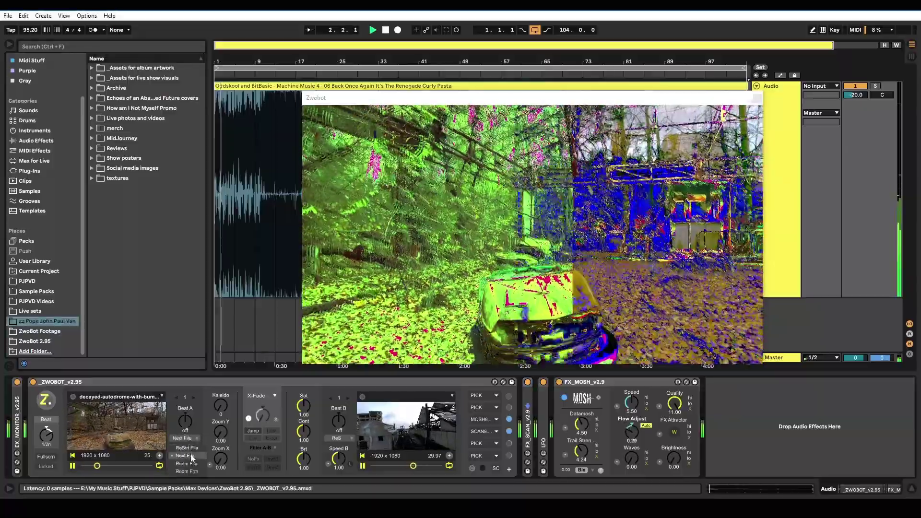
left_click(197, 464)
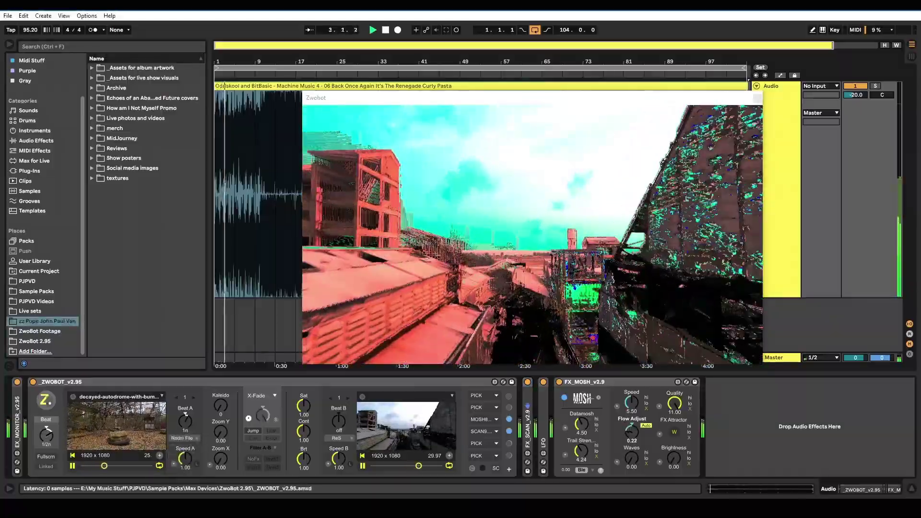
left_click_drag(186, 430, 188, 422)
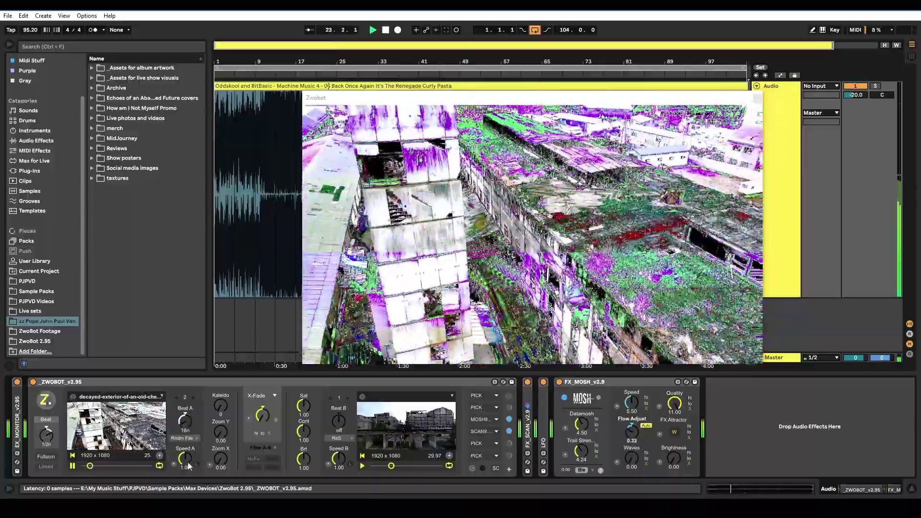
left_click_drag(185, 459, 185, 446)
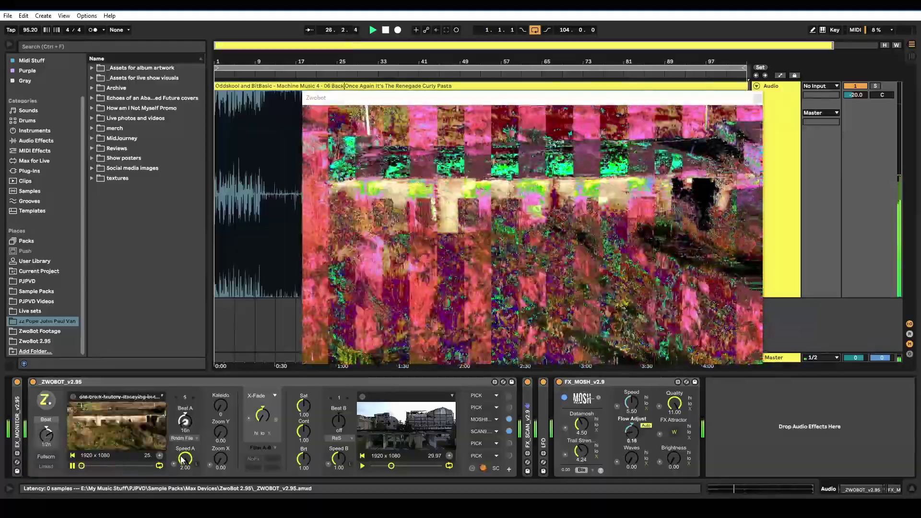
Step: Restart playback and switch FX_SCAN off and back on to compare the output with and without scanlines
left_click(386, 30)
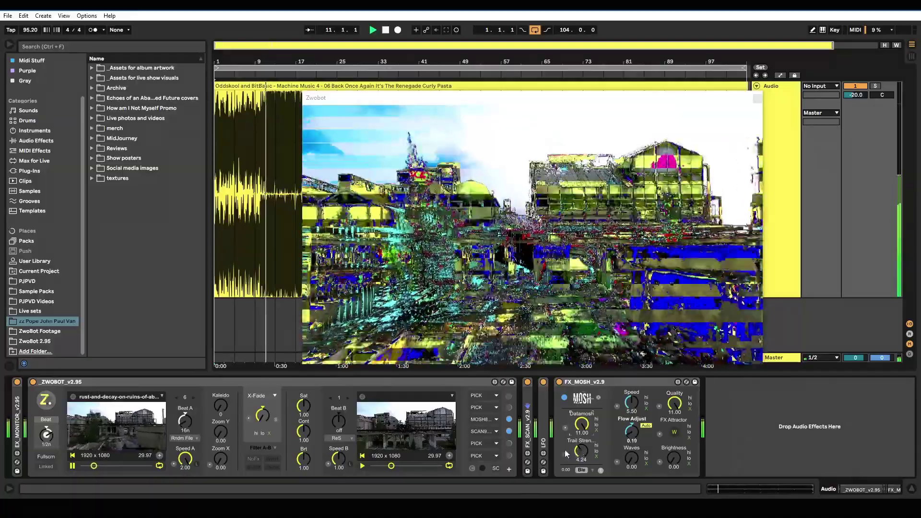
left_click(527, 382)
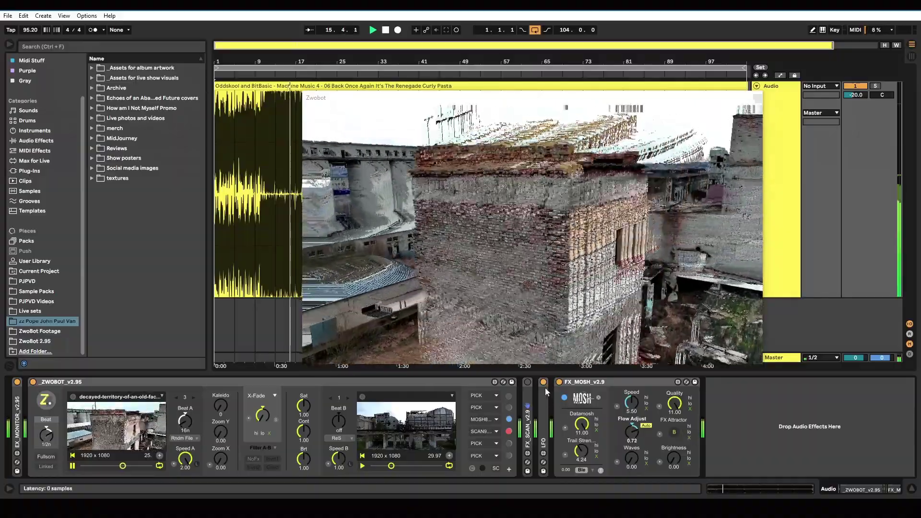
left_click(528, 383)
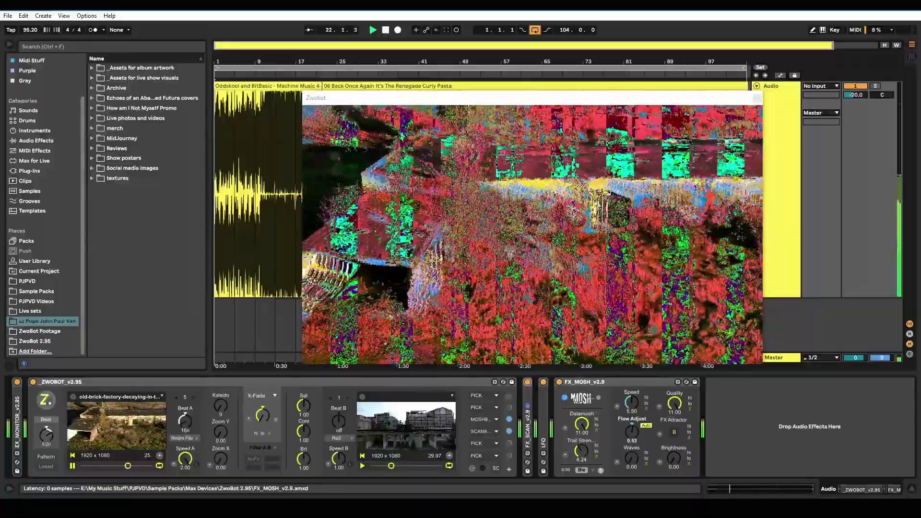
Step: Try several blend modes on FX_MOSH, including Lig and Pin, and return it to Ble
left_click(592, 473)
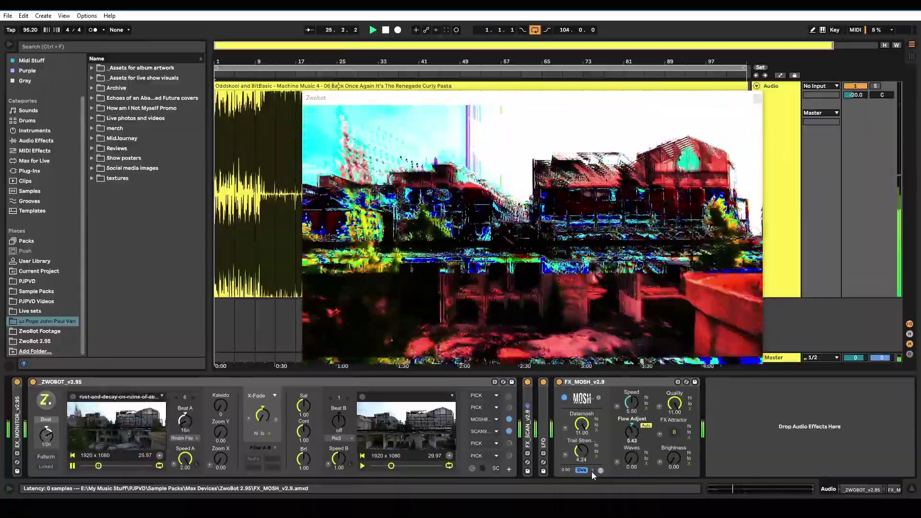
left_click(592, 471)
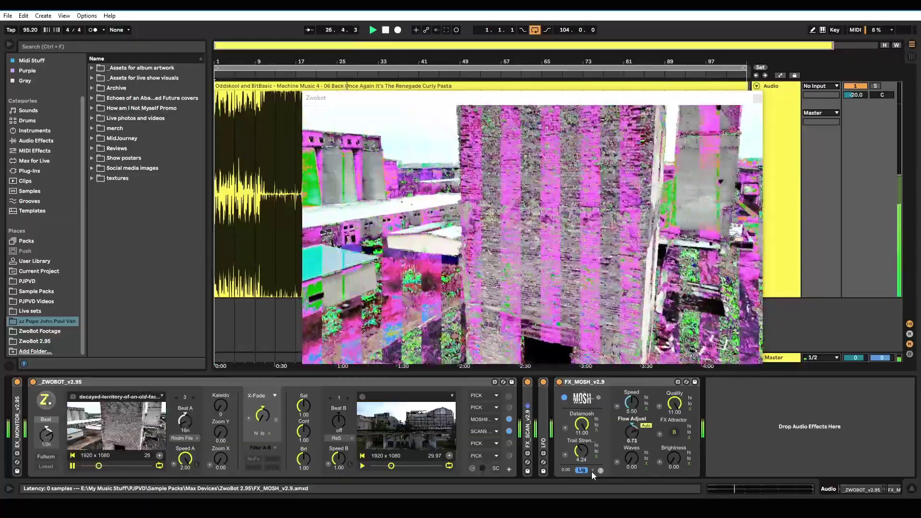
left_click(591, 472)
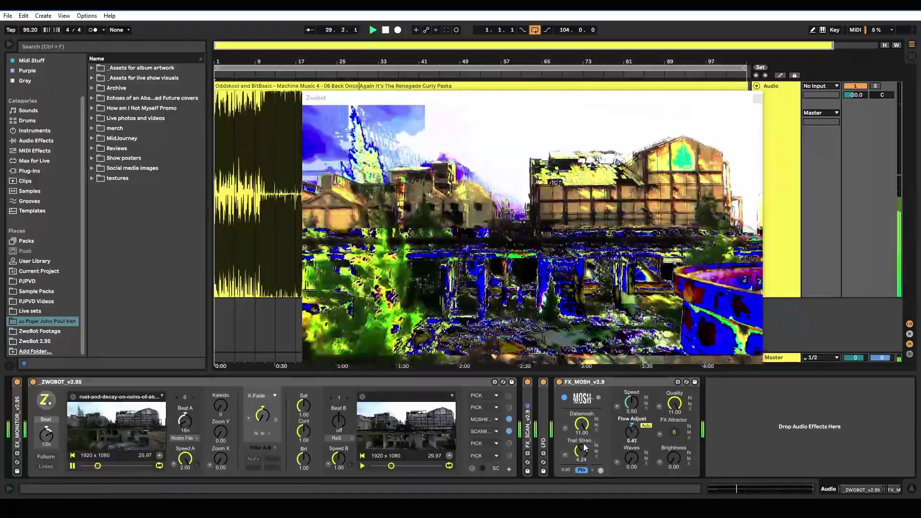
left_click(593, 470)
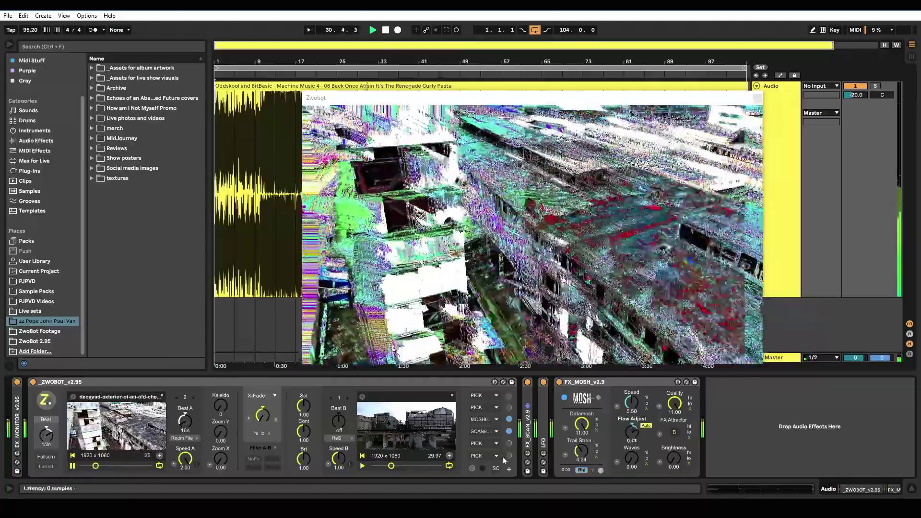
Step: Set FX_SCAN's blend mode to Dif, fold the device, and raise FX_MOSH's Trail Strength to 5.54
double_click(527, 434)
left_click(559, 470)
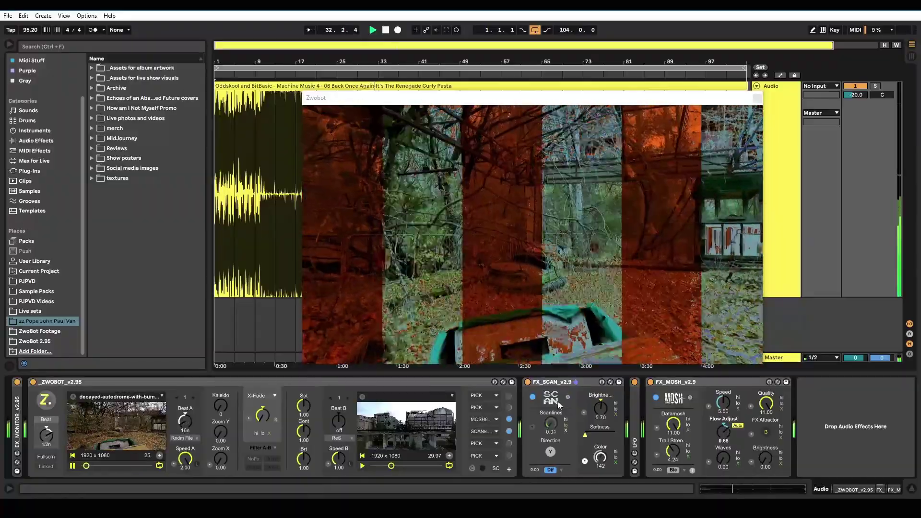
double_click(552, 382)
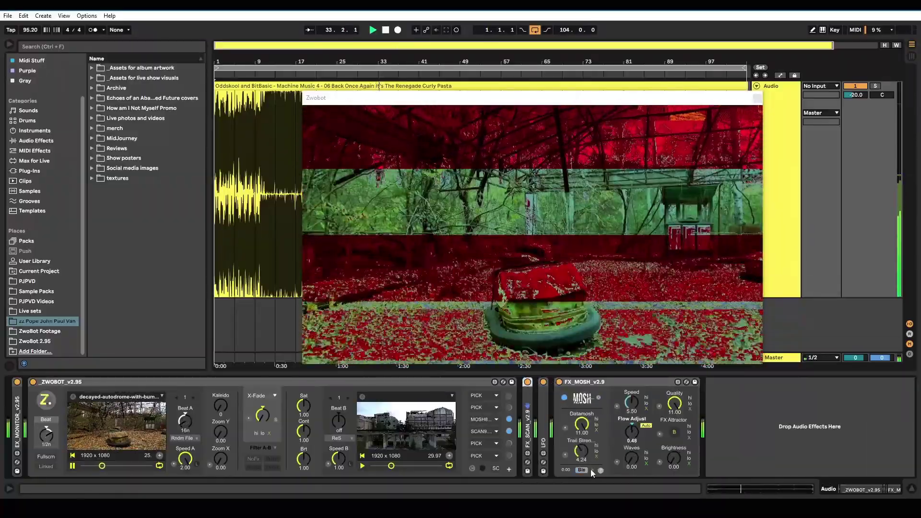
left_click_drag(581, 451, 581, 435)
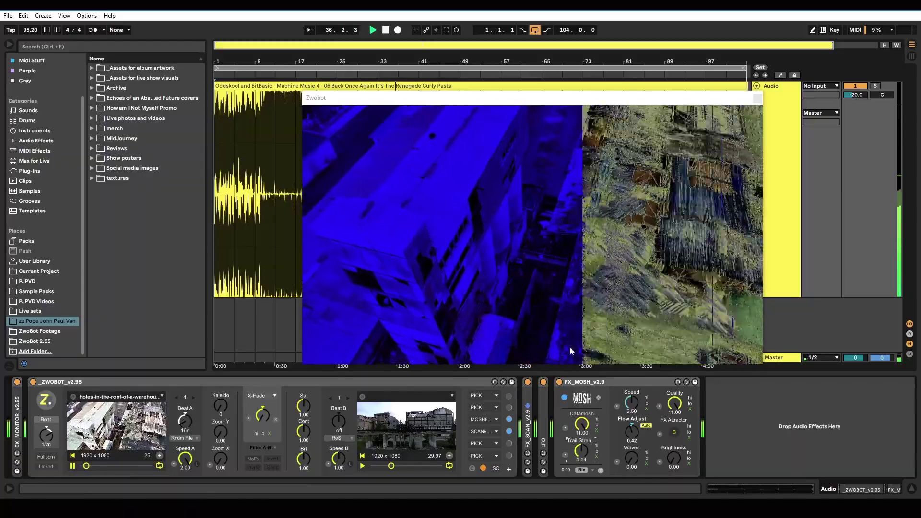
Step: Group FX_SCAN, LFO and FX_MOSH into one Audio Effect Rack and test switching the whole rack off and on
left_click(582, 382)
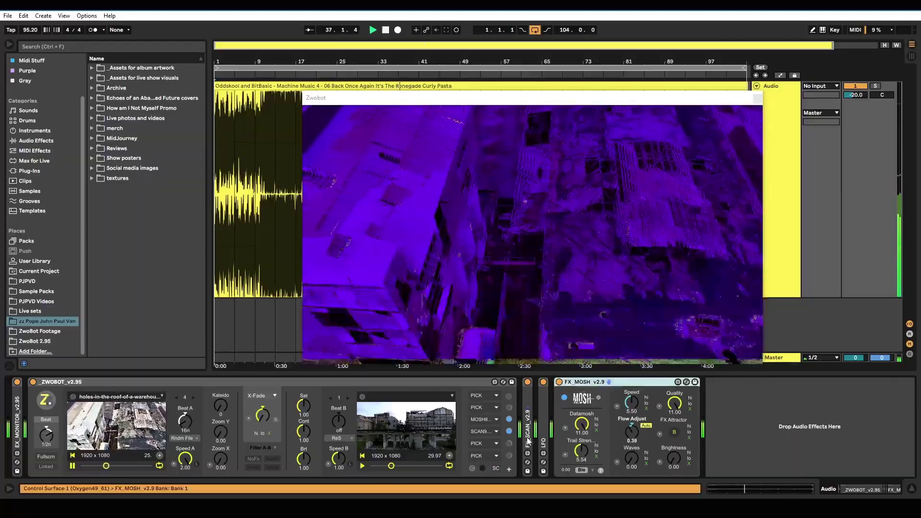
left_click(529, 441)
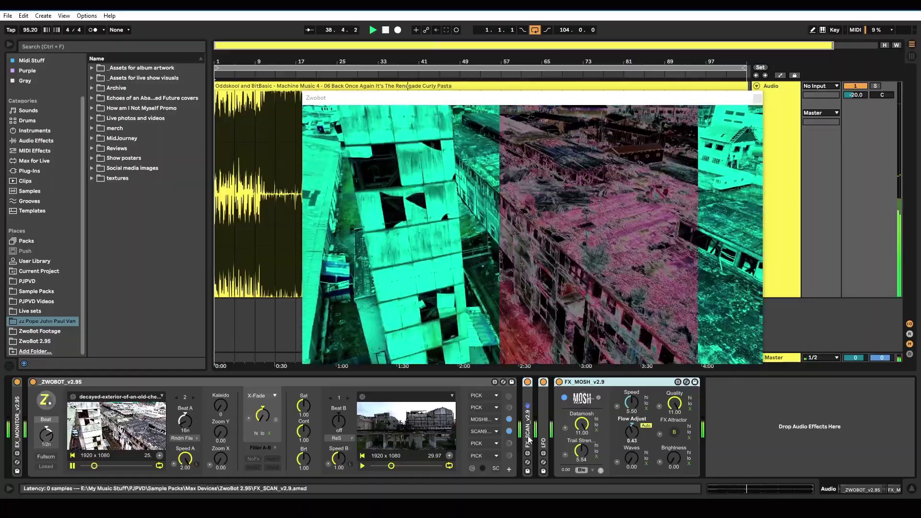
key("ctrl+g")
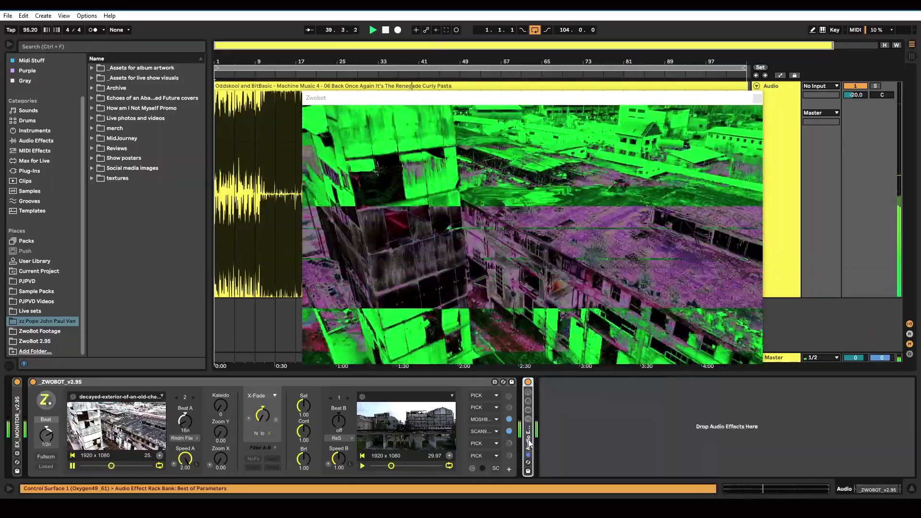
left_click(529, 402)
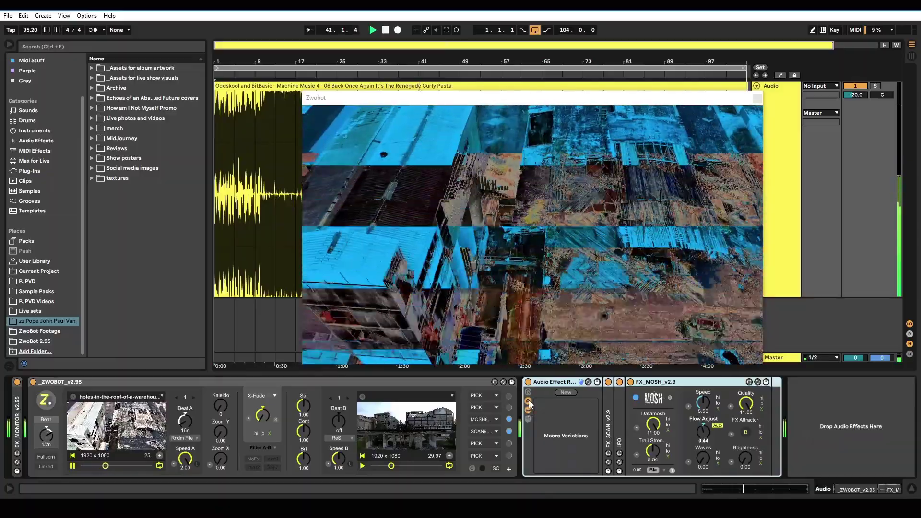
left_click(528, 405)
left_click(528, 382)
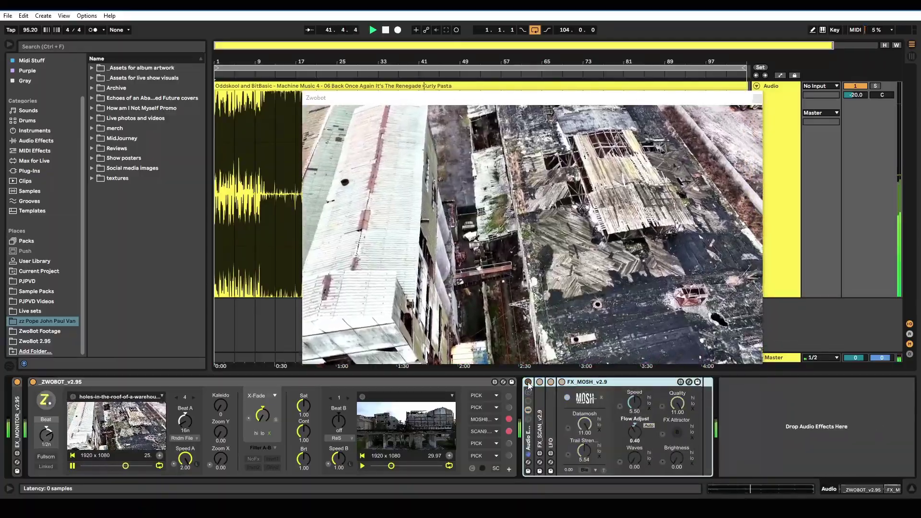
left_click(528, 382)
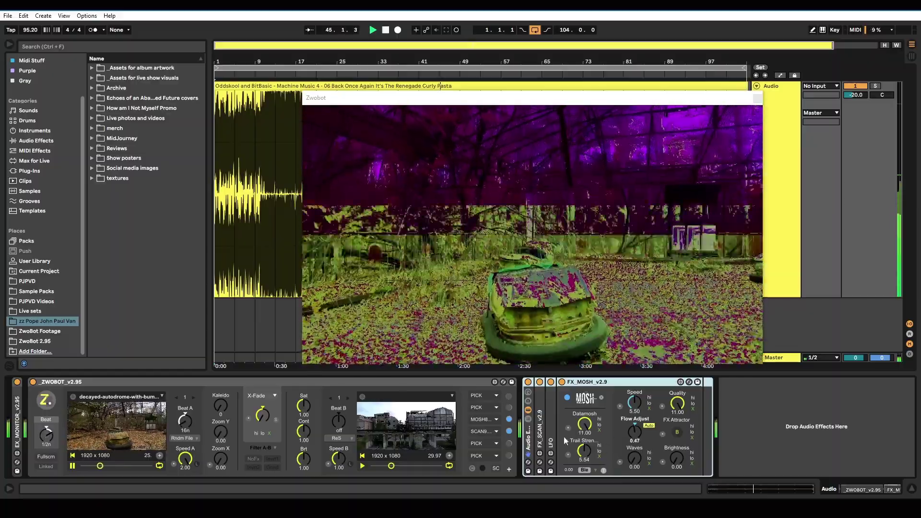
Step: Browse the remaining effect and generator devices in the ZwoBot 2.95 folder
left_click(38, 331)
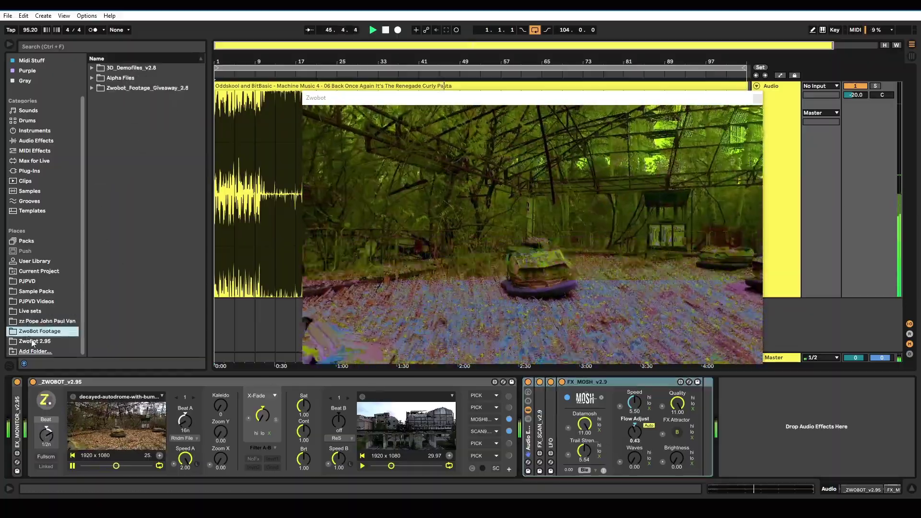
left_click(33, 341)
scroll(139, 300, "down", 5)
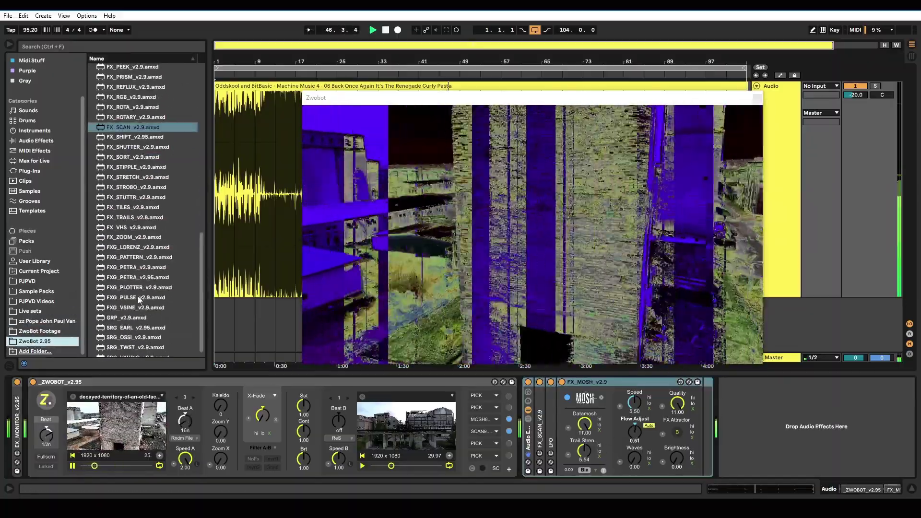
scroll(139, 298, "up", 1)
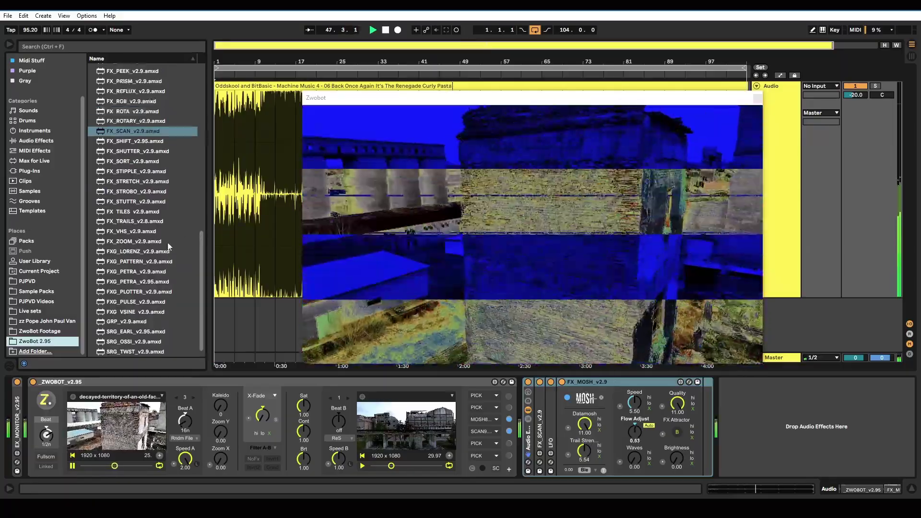
Step: Add a second FX_MOSH after the Audio Effect Rack, with the rack switched off and its own FX_MOSH folded
scroll(168, 247, "up", 4)
left_click_drag(134, 147, 796, 429)
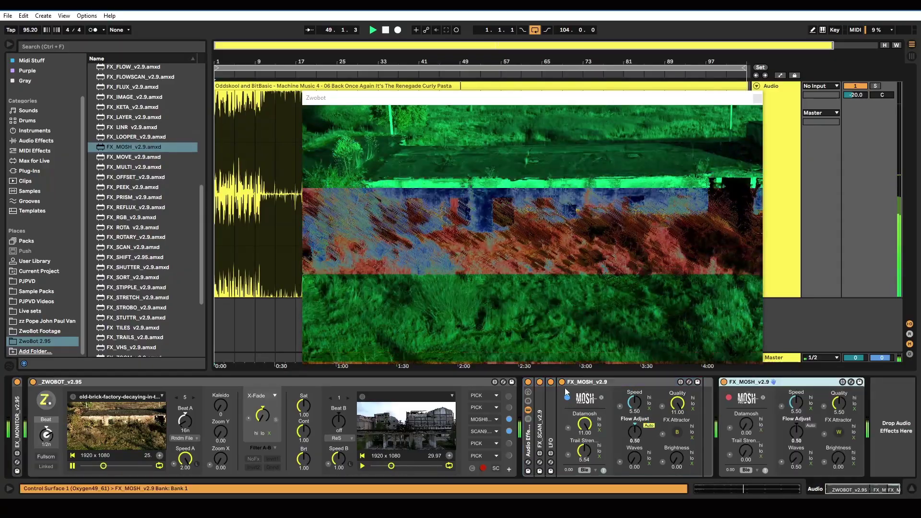
double_click(600, 381)
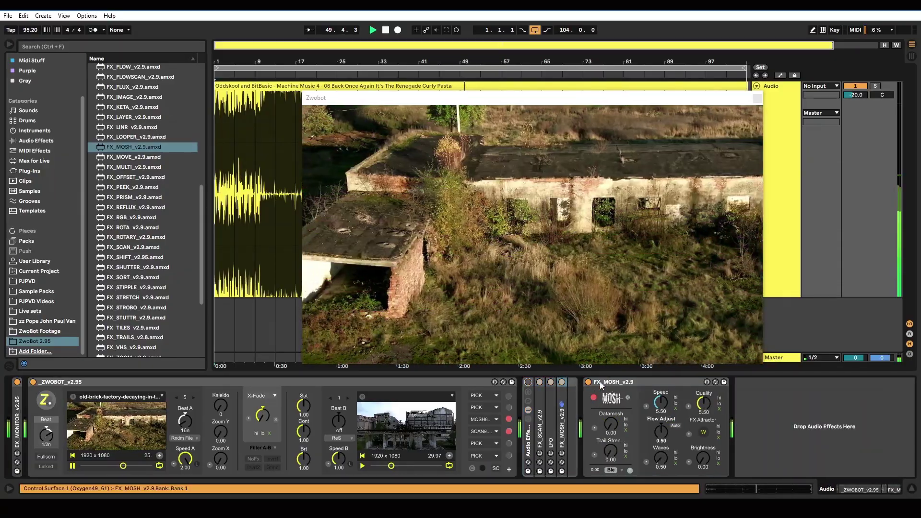
Step: Move the rack's MOSH and SCAN effects to Zwobot's first two slots and assign the second FX_MOSH to the fifth slot
left_click(509, 468)
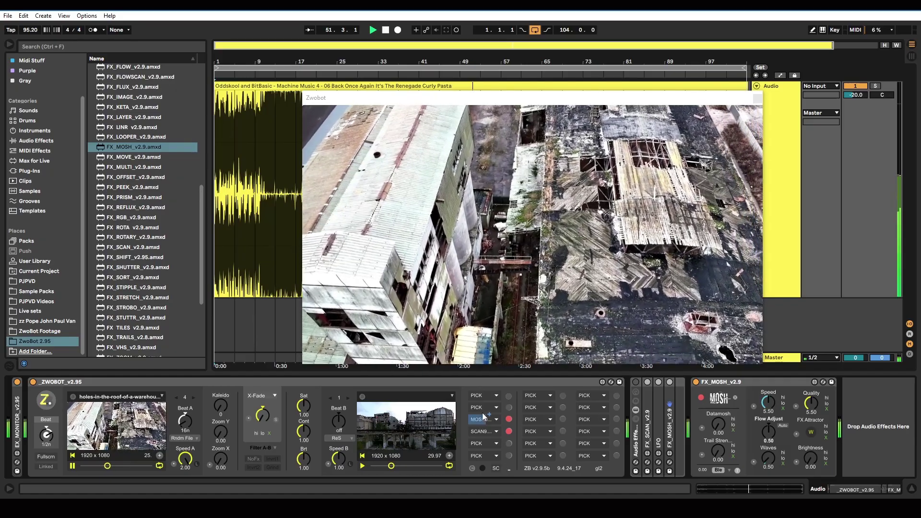
left_click_drag(482, 412, 482, 396)
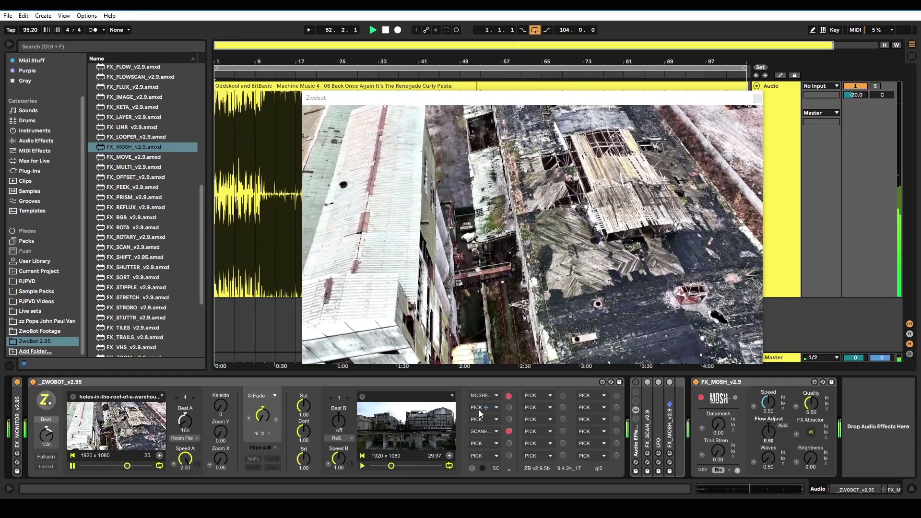
left_click_drag(482, 431, 482, 408)
left_click(509, 469)
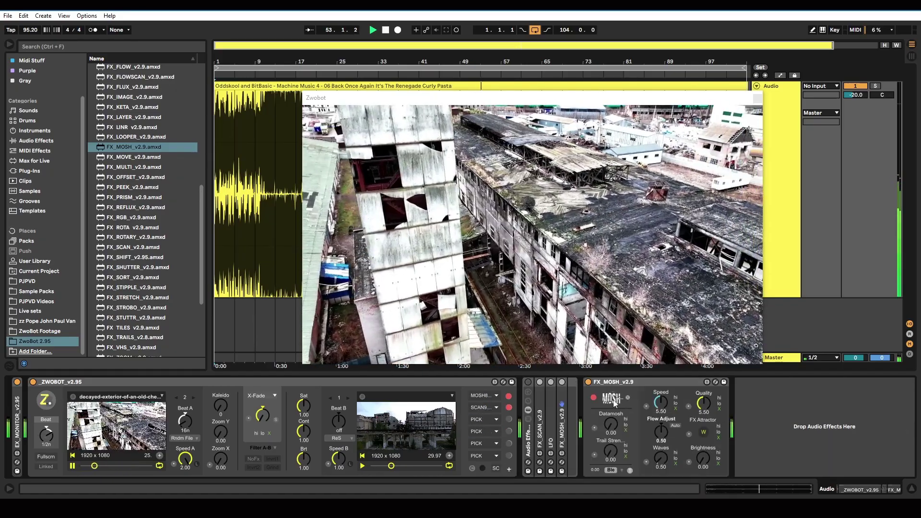
left_click(496, 444)
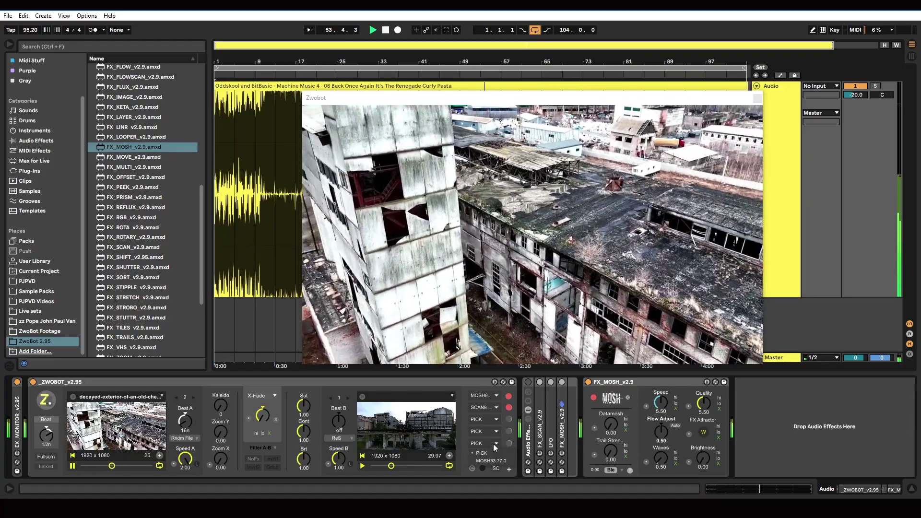
left_click(488, 460)
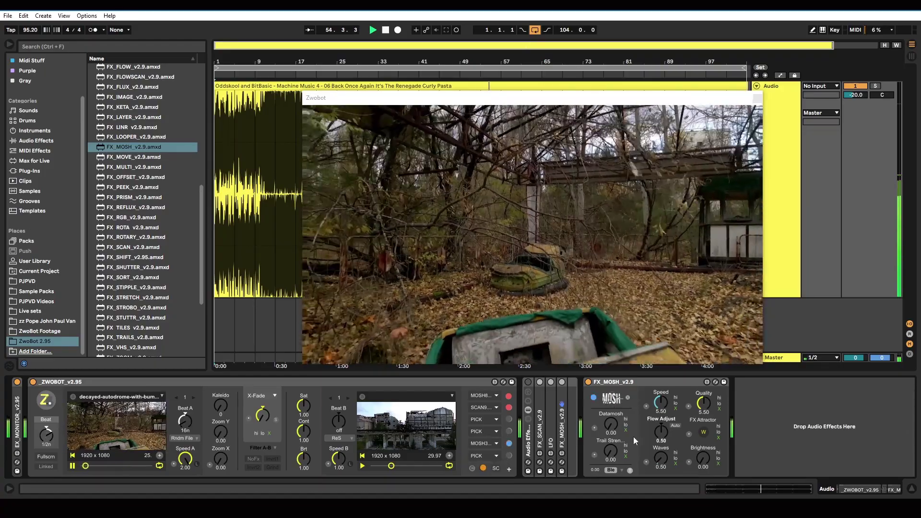
Step: Set the second FX_MOSH's Datamosh to 7.71, Trail Strength to 5.20 and Quality to 11.00
left_click(613, 383)
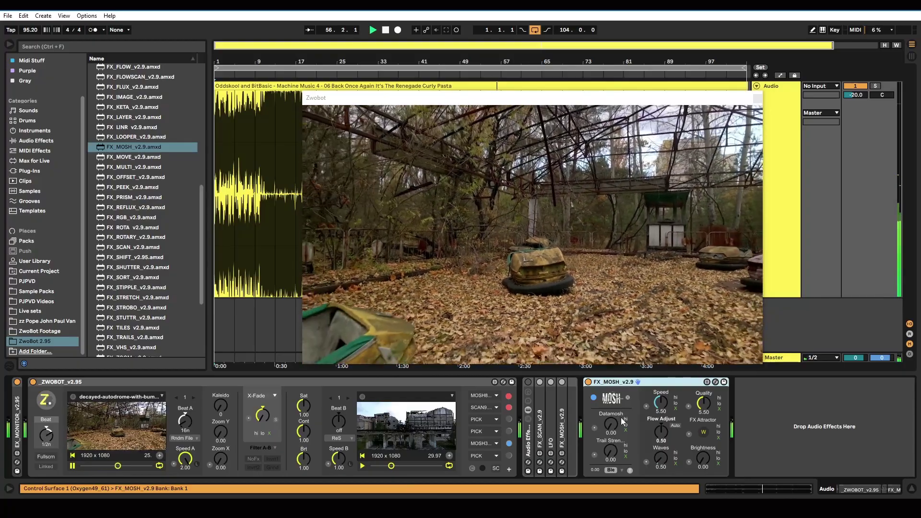
left_click_drag(621, 417, 621, 389)
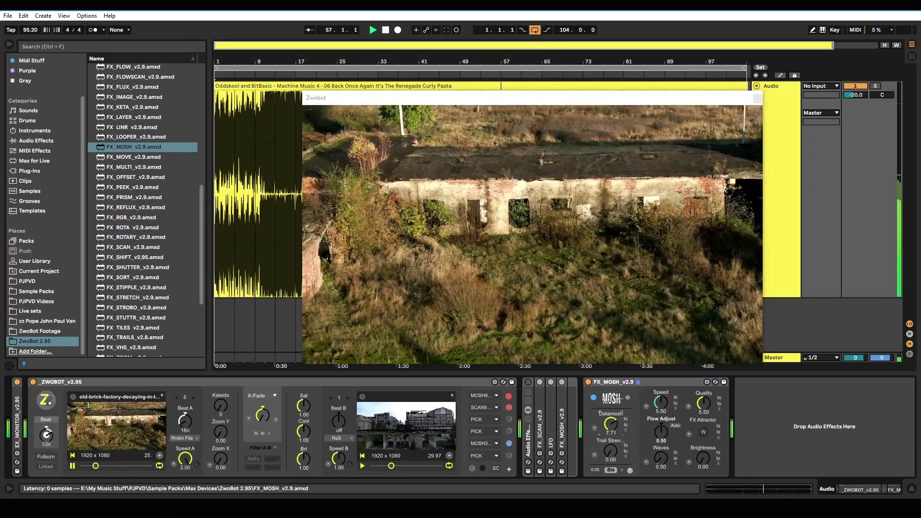
left_click_drag(617, 441, 617, 419)
mouse_move(704, 406)
left_mouse_down()
mouse_move(704, 420)
mouse_move(704, 399)
left_mouse_up()
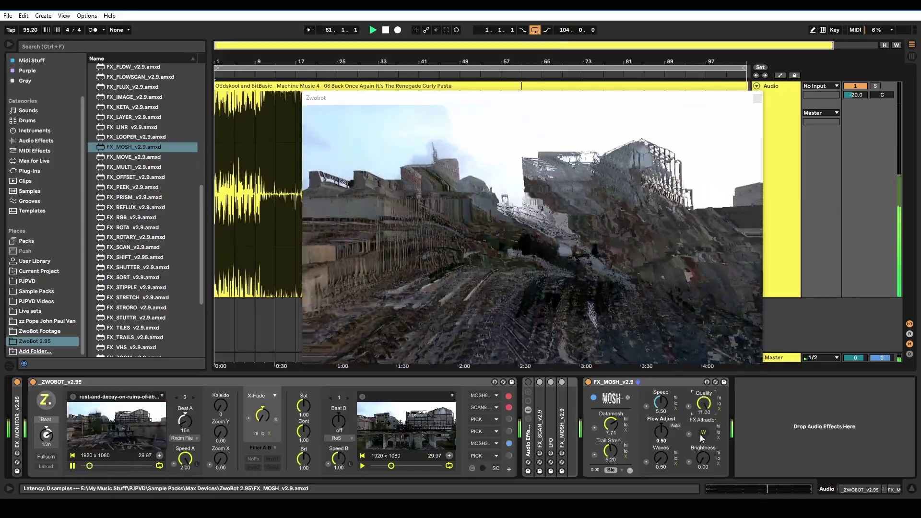
Step: Try the second FX_MOSH at full Brightness, return Brightness to 0.00, and set Datamosh to 8.40 and Trail Strength to 7.10
left_click_drag(704, 459, 703, 437)
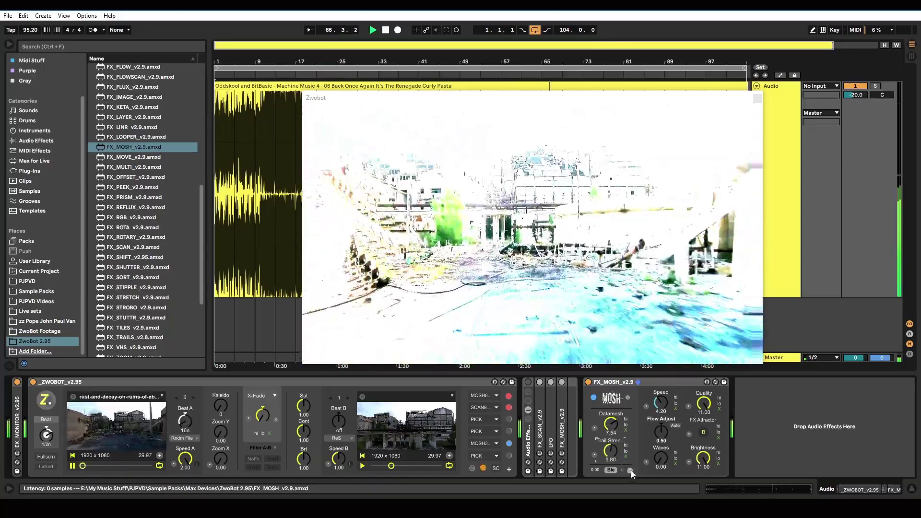
left_click(631, 470)
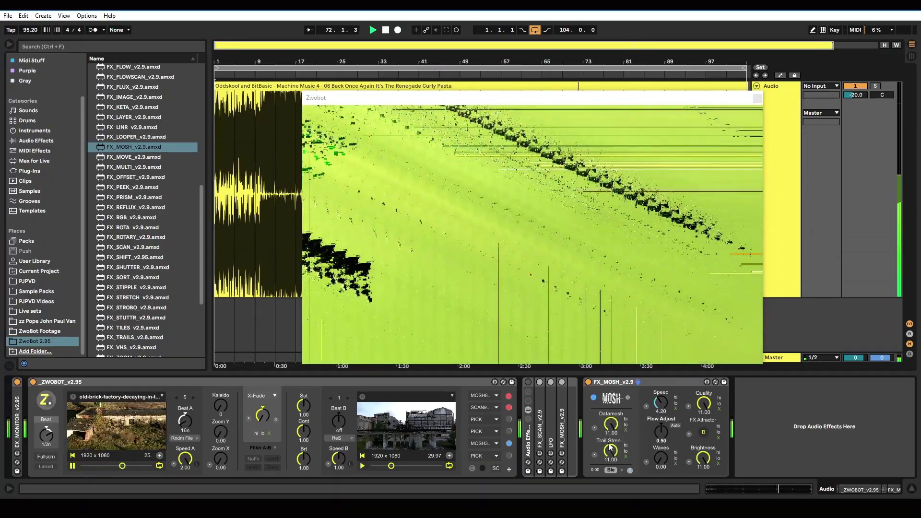
left_click_drag(615, 452, 610, 468)
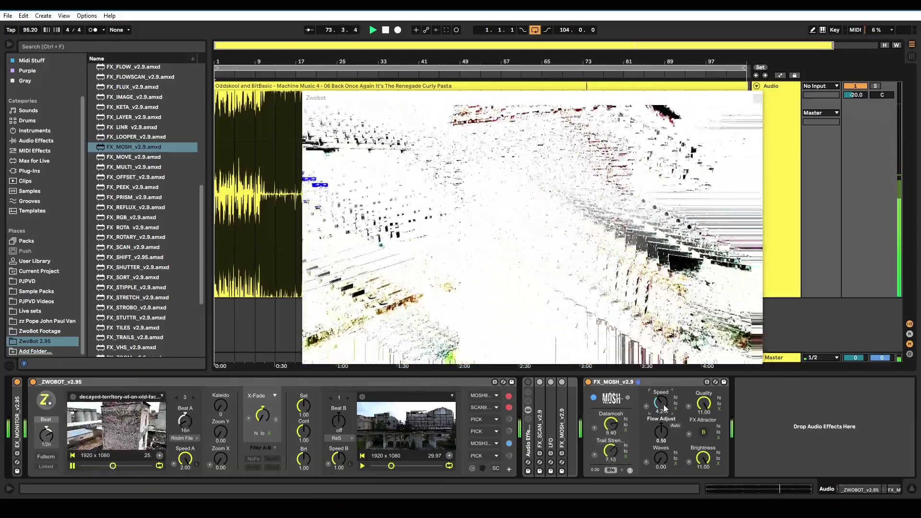
left_click_drag(704, 459, 705, 462)
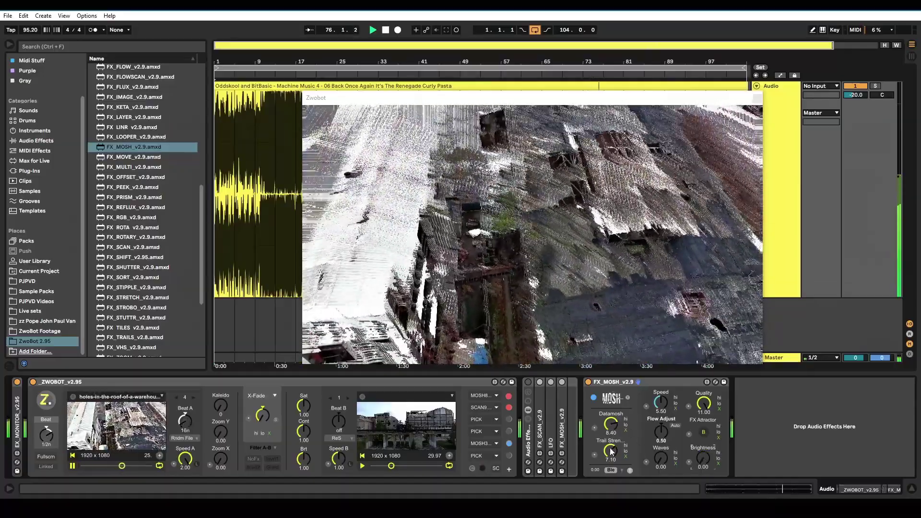
Step: Unfold the FX_MOSH inside the rack to compare its settings and fold it again
left_click(600, 383)
key("ctrl+d")
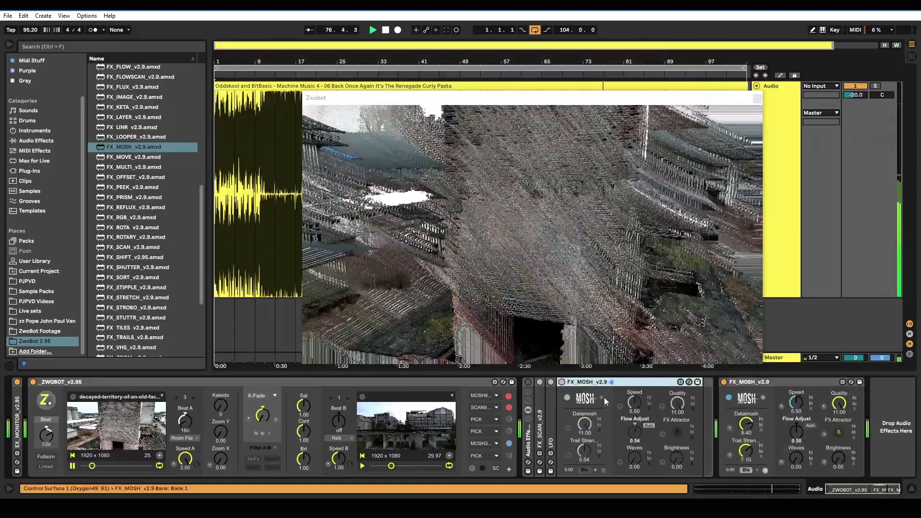
double_click(597, 382)
Step: Enable Auto for the second FX_MOSH's Flow Adjust and set Trail Strength to 11.00, Quality to 5.50 and Datamosh to 5.37
mouse_move(612, 449)
left_mouse_down()
mouse_move(622, 449)
mouse_move(608, 449)
left_mouse_up()
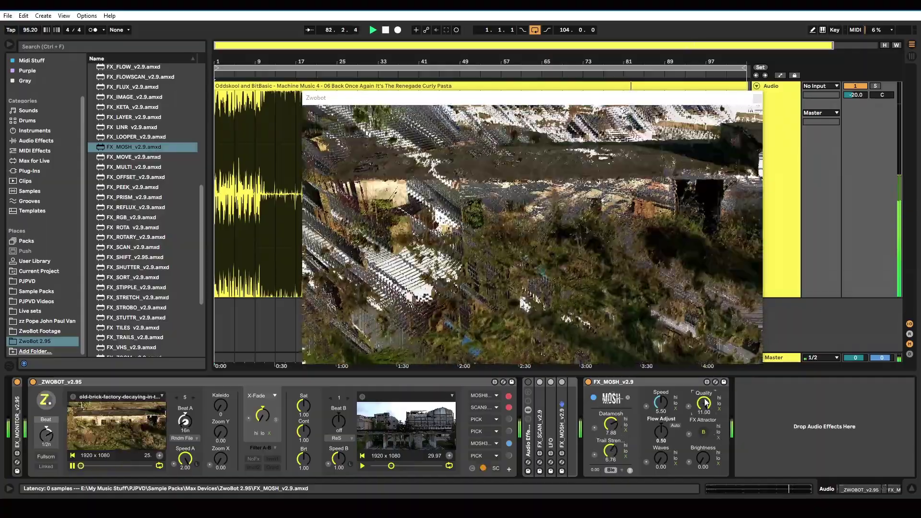
left_click_drag(705, 404, 704, 404)
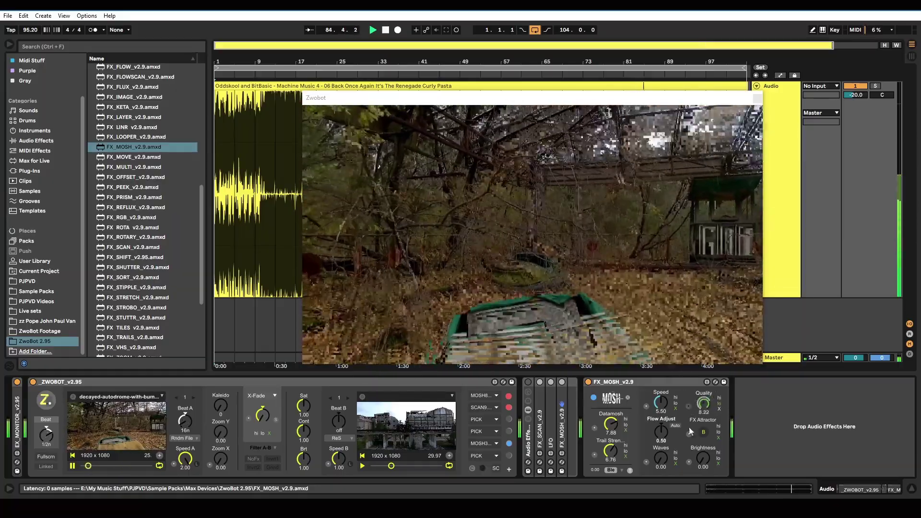
left_click(675, 426)
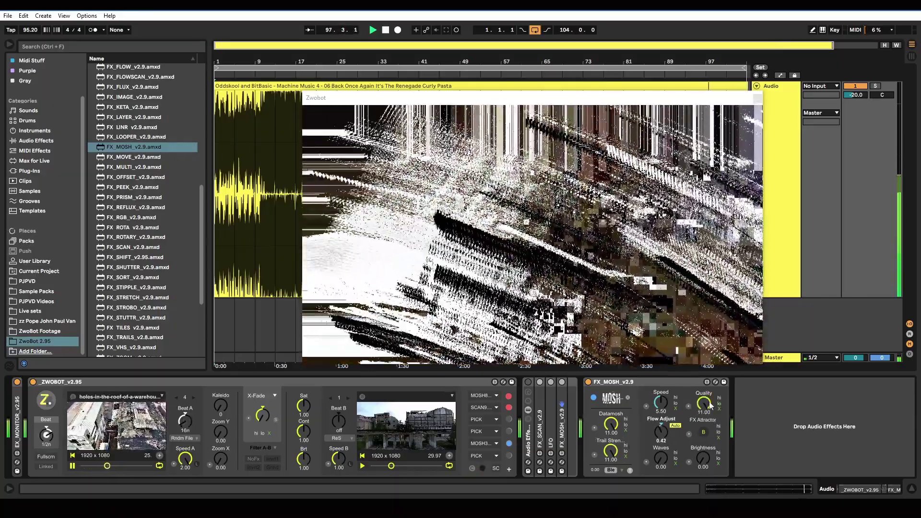
left_click_drag(704, 404, 704, 417)
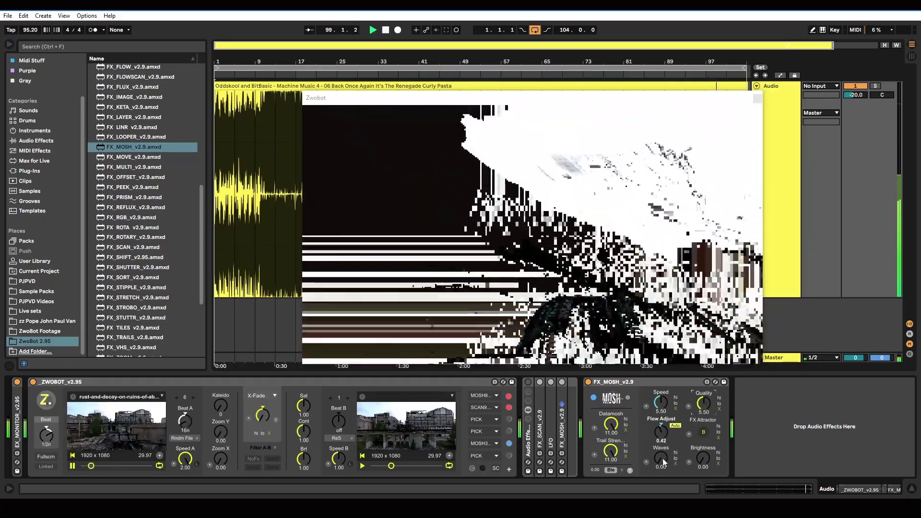
left_click_drag(611, 423, 613, 429)
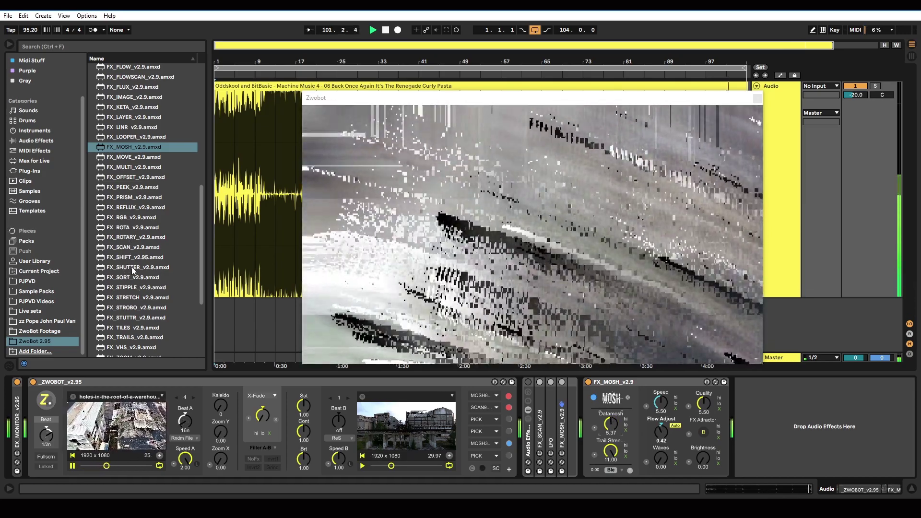
Step: Add FX_REFLUX after the second FX_MOSH and assign it to Zwobot's fourth effect slot
left_click(126, 209)
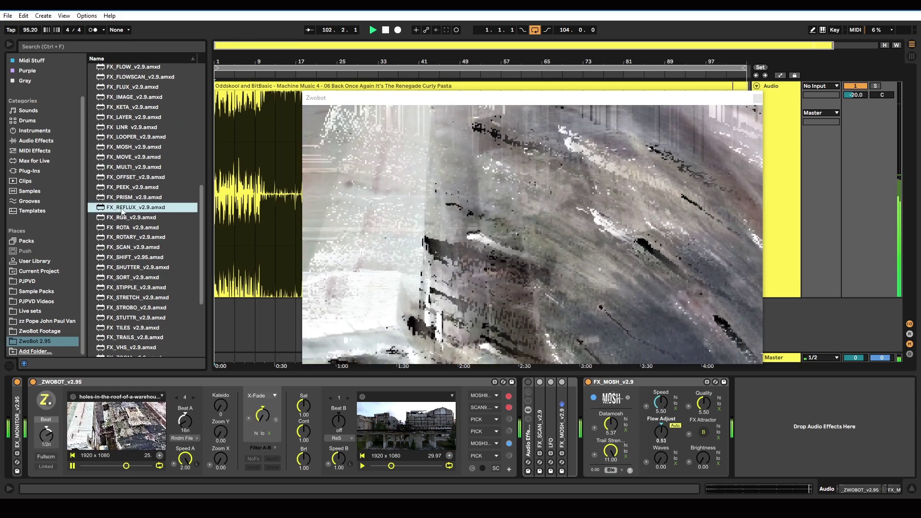
left_click_drag(125, 207, 776, 429)
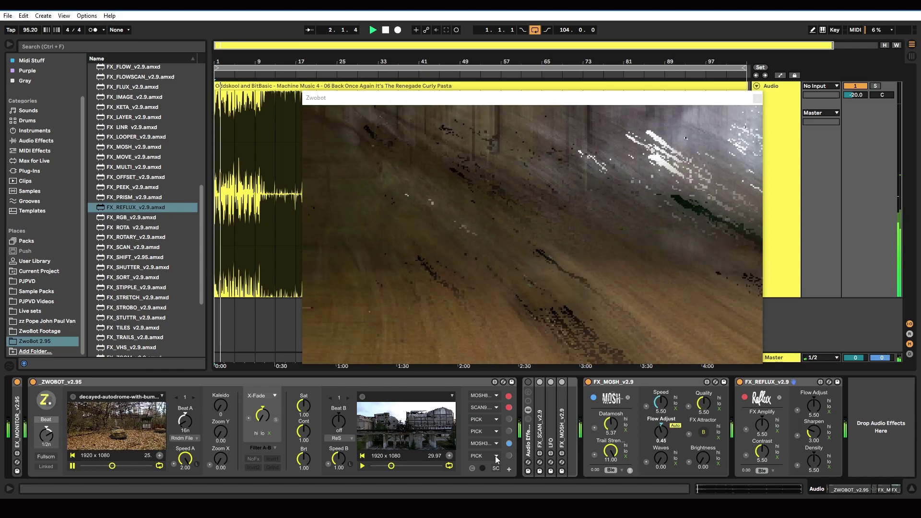
left_click(496, 432)
left_click(493, 448)
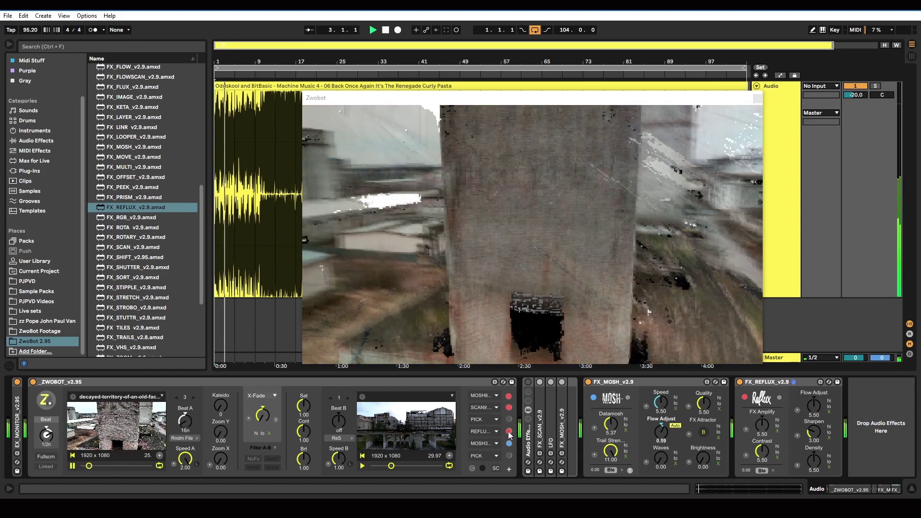
Step: Toggle the REFLUX slot and set FX Amplify to 2.47, Contrast to 7.41, Flow Adjust to 7.93, and Sharpen and Density to 11.00
left_click(509, 432)
left_click_drag(762, 422, 762, 405)
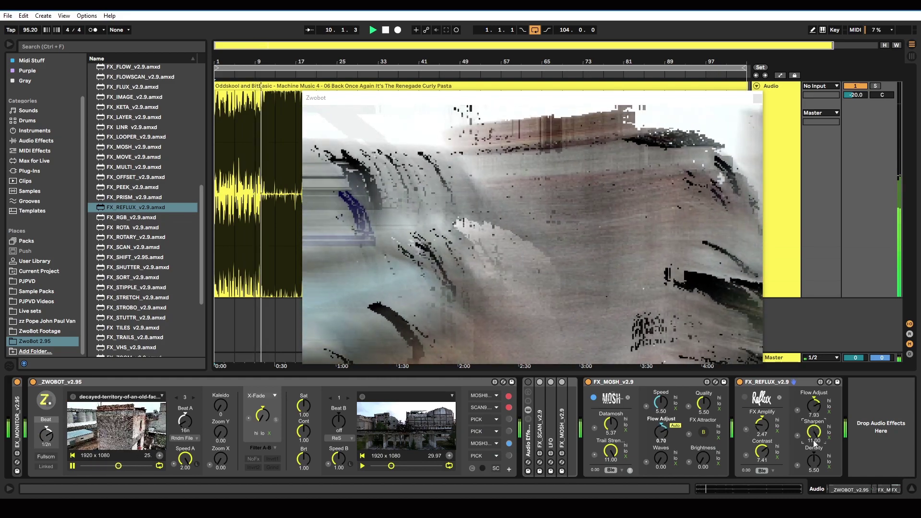
left_click_drag(816, 460, 816, 432)
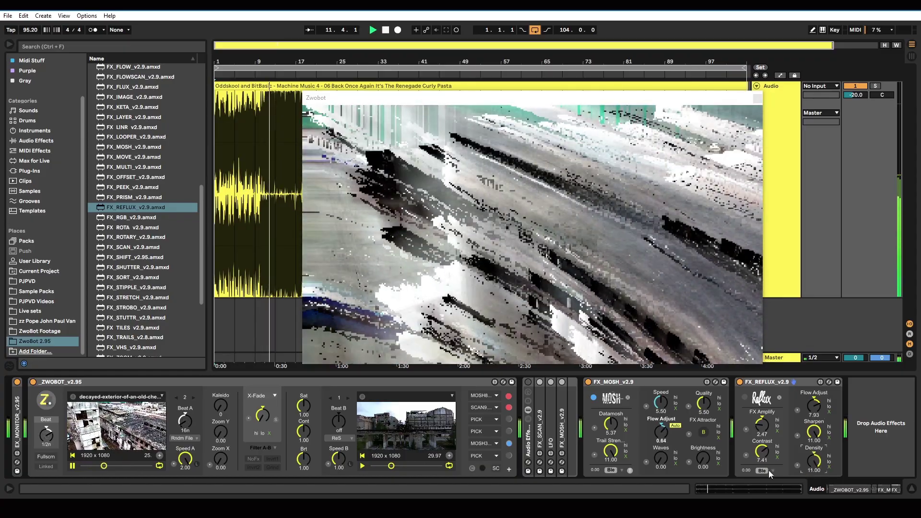
Step: Try a series of blend modes on FX_REFLUX, including Mul, Ove, Lig, Col and Har
left_click(773, 470)
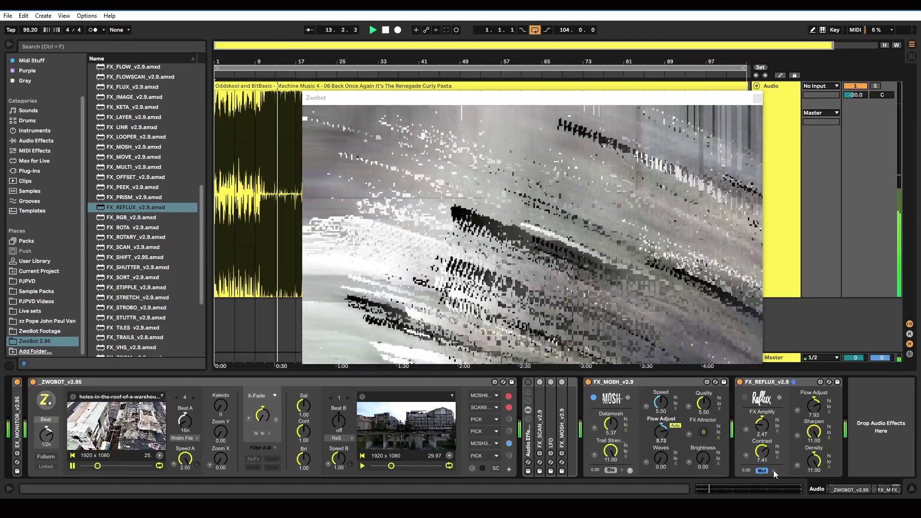
left_click(773, 471)
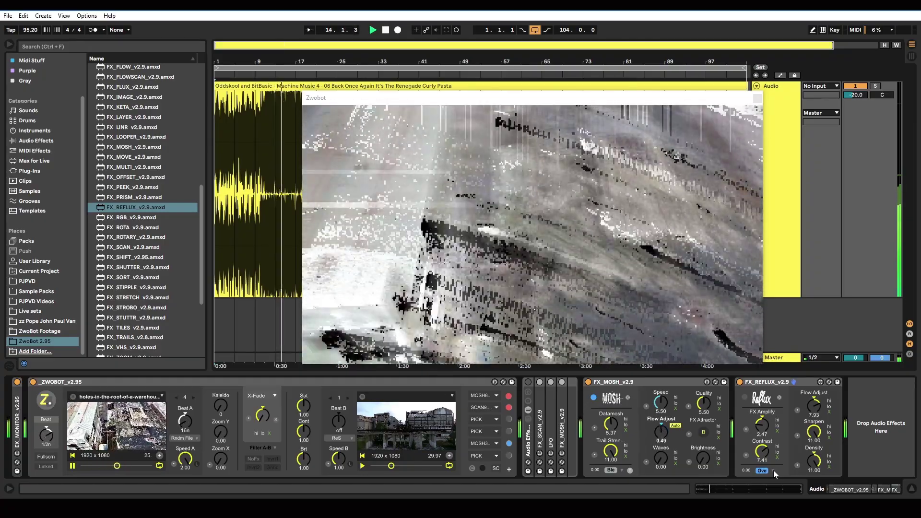
left_click(774, 470)
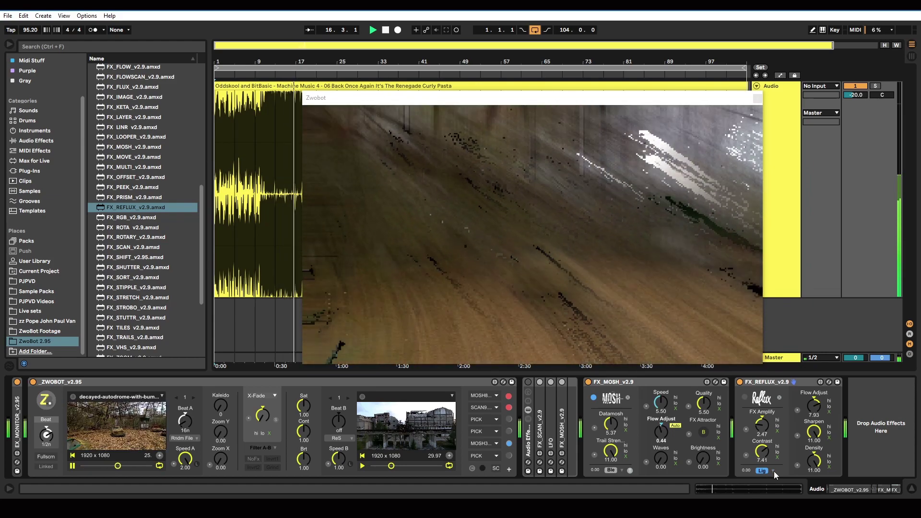
left_click(774, 471)
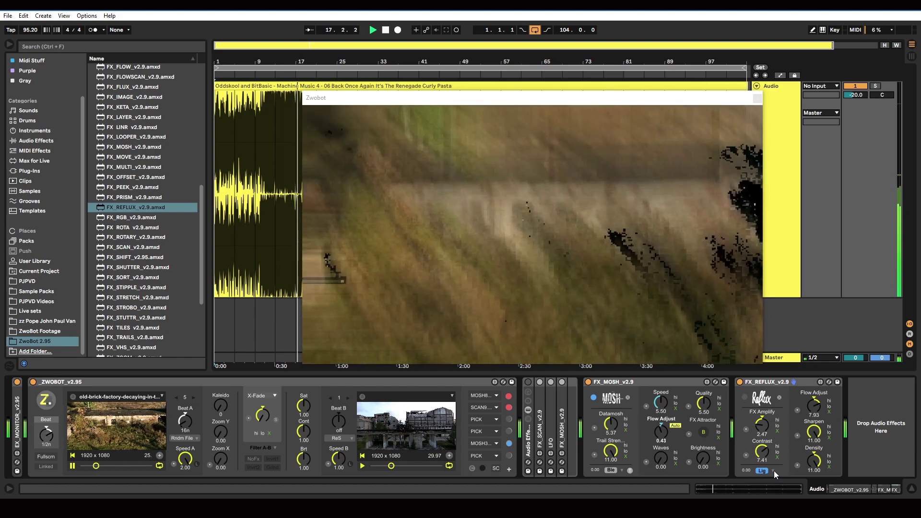
left_click(774, 471)
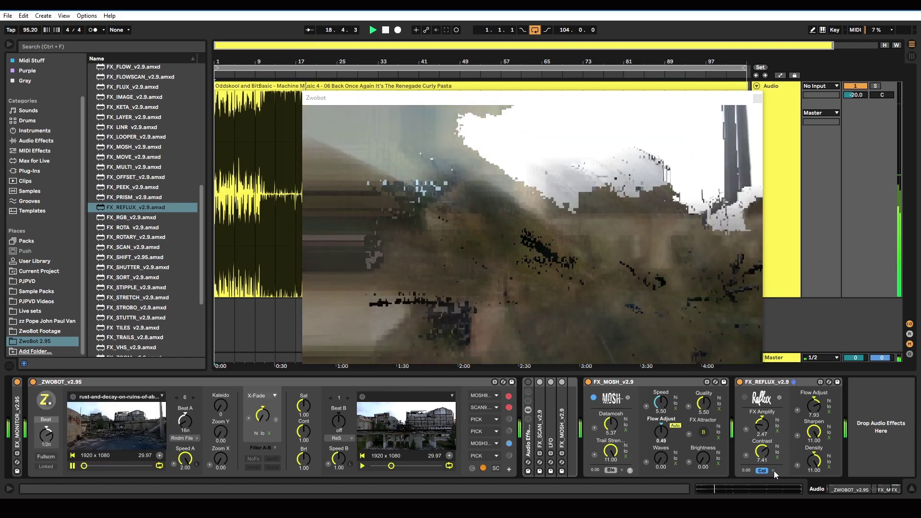
left_click(773, 470)
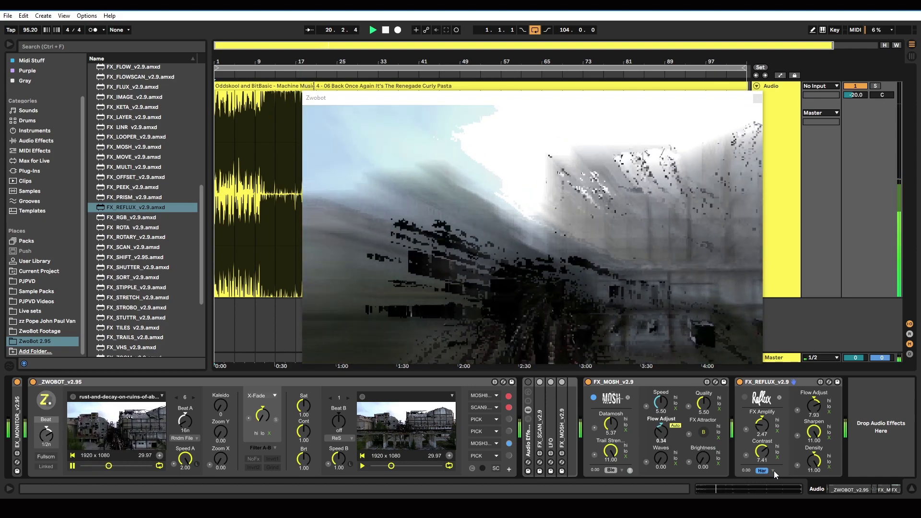
left_click(773, 471)
left_click(774, 471)
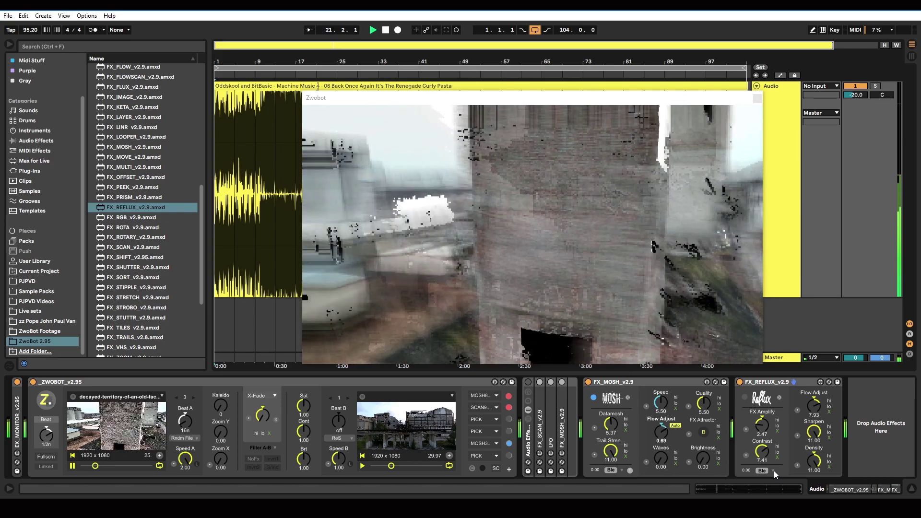
Step: Delete FX_REFLUX from the device chain and look through the other ZwoBot 2.95 devices
left_click(771, 382)
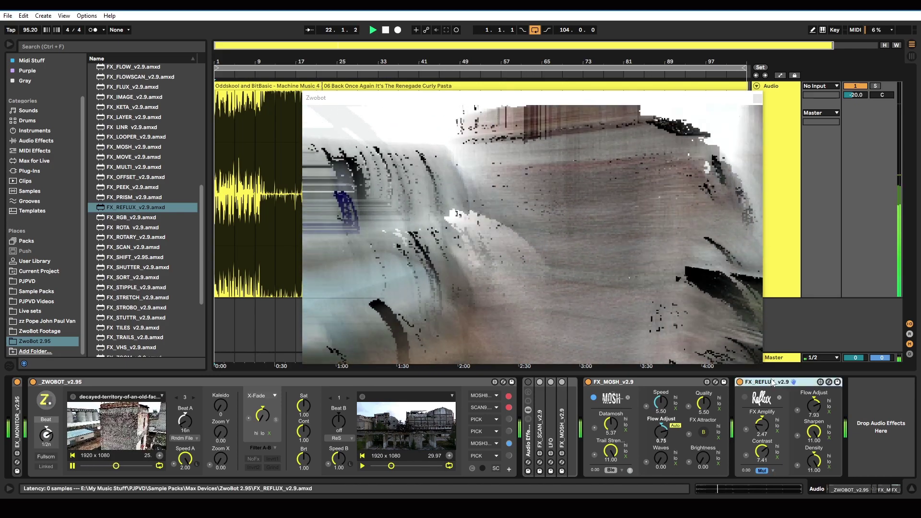
key("Delete")
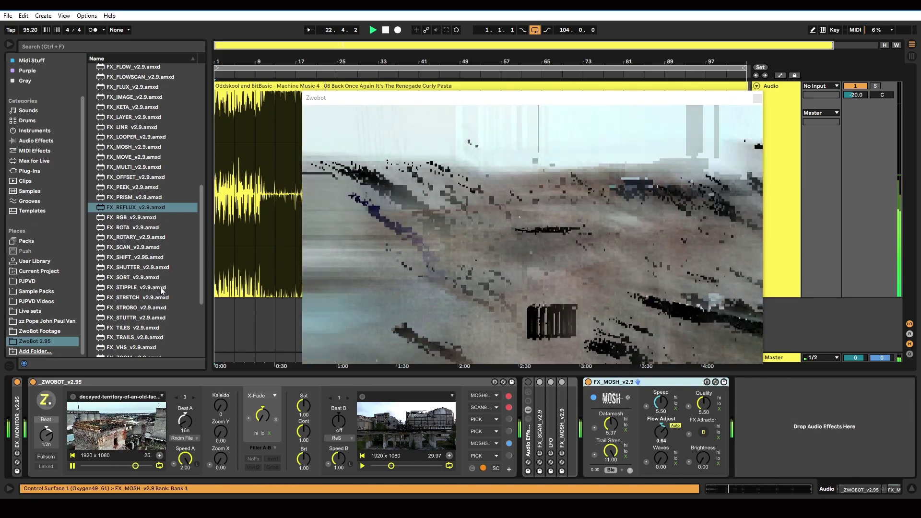
scroll(136, 340, "down", 5)
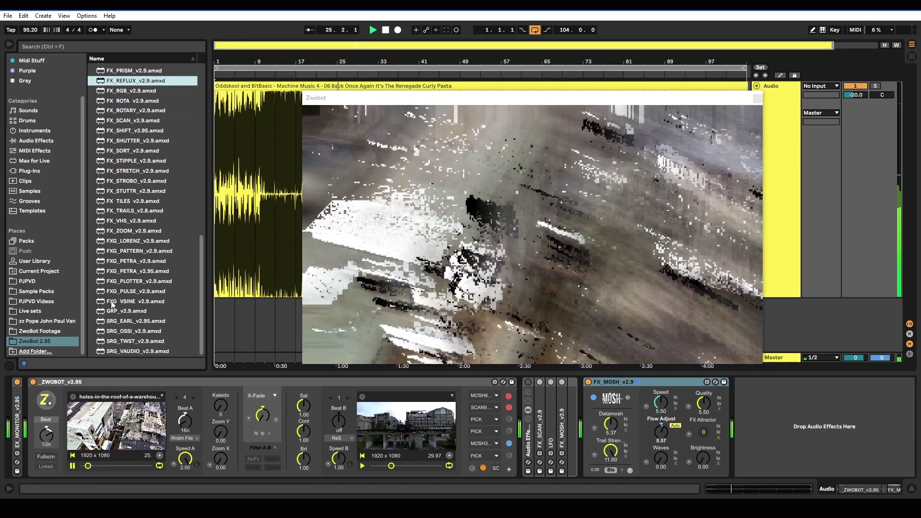
Step: Add FXG_PATTERN after the second FX_MOSH and assign it to Zwobot's sixth effect slot
left_click(128, 251)
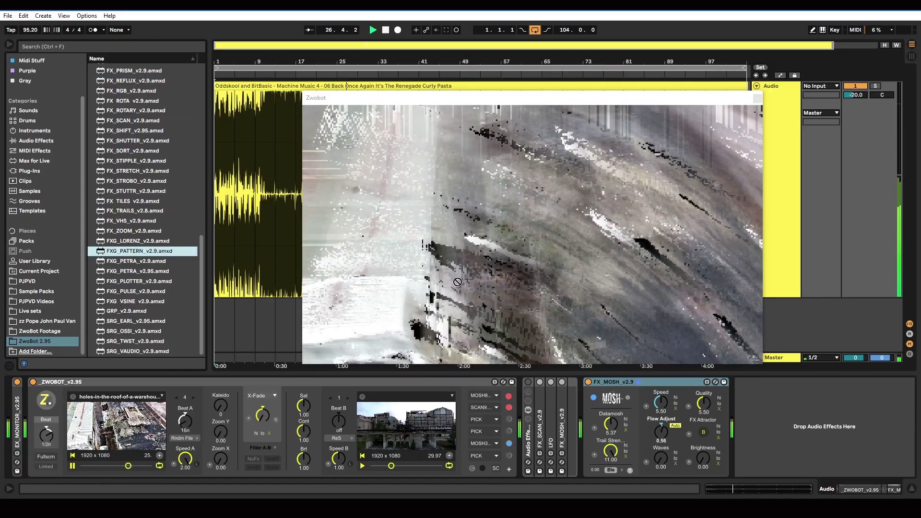
left_click_drag(777, 399, 777, 399)
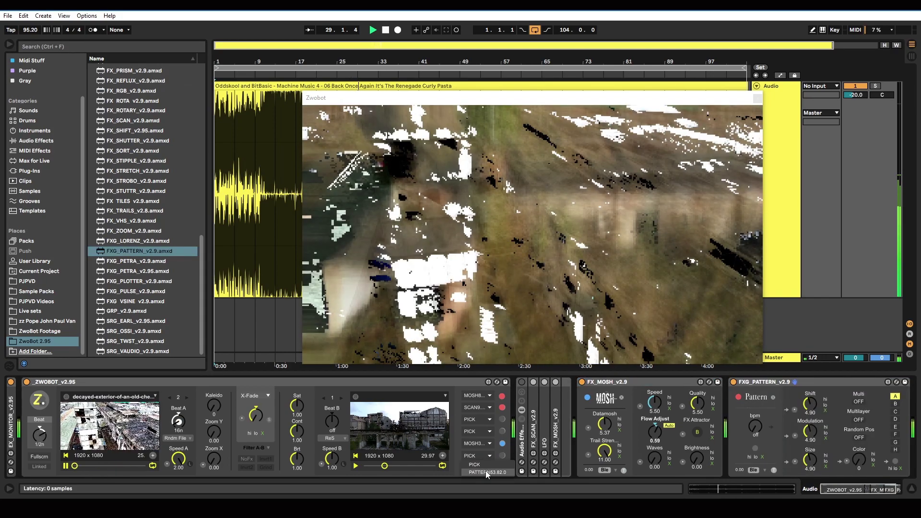
left_click(486, 471)
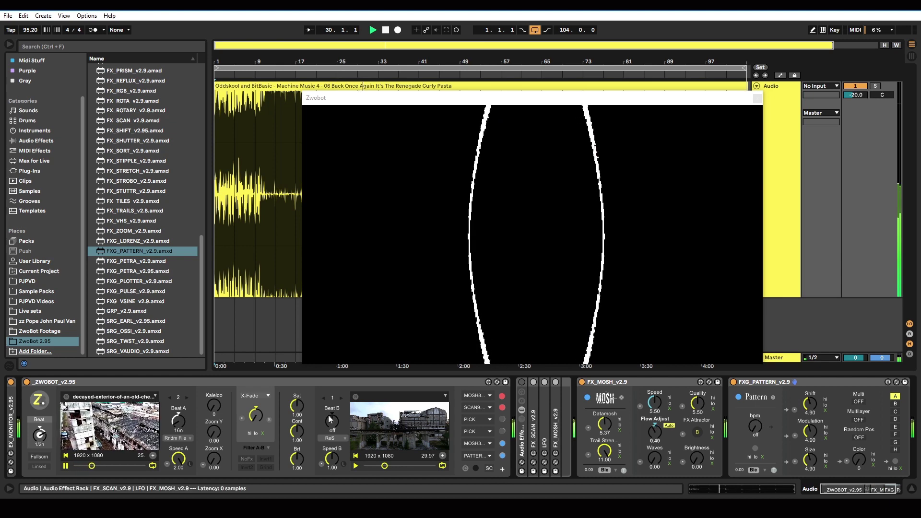
left_click(778, 381)
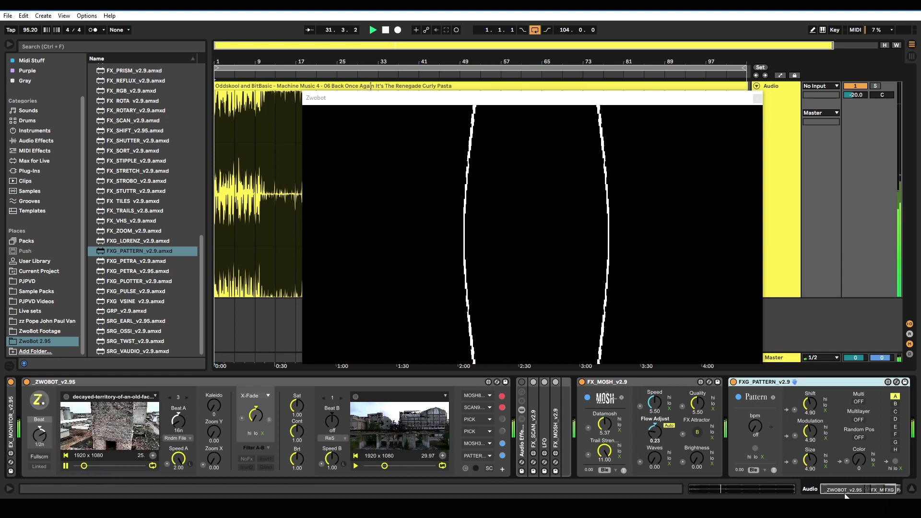
Step: Set FXG_PATTERN's bpm to 1/2n, enable modulation of its Color, Shift, Modulation and pattern letter, and turn on Multi
left_click_drag(837, 495, 846, 490)
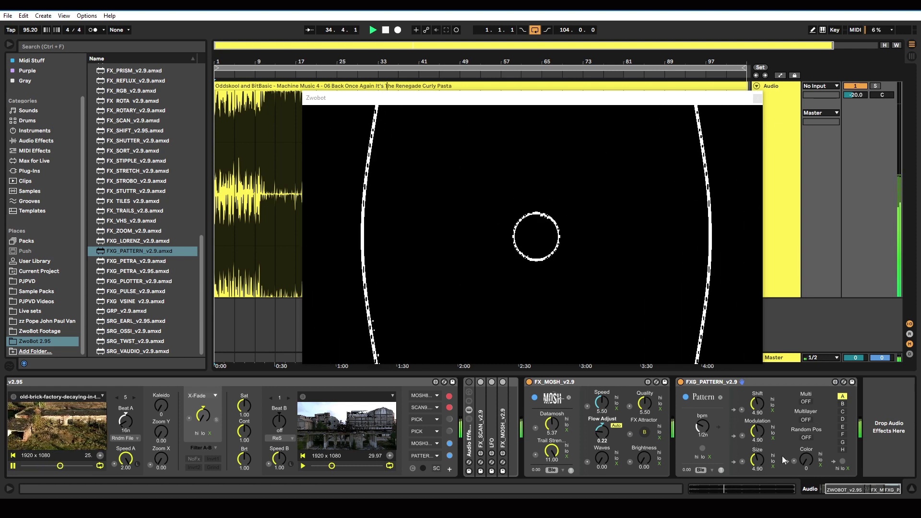
left_click_drag(806, 460, 802, 467)
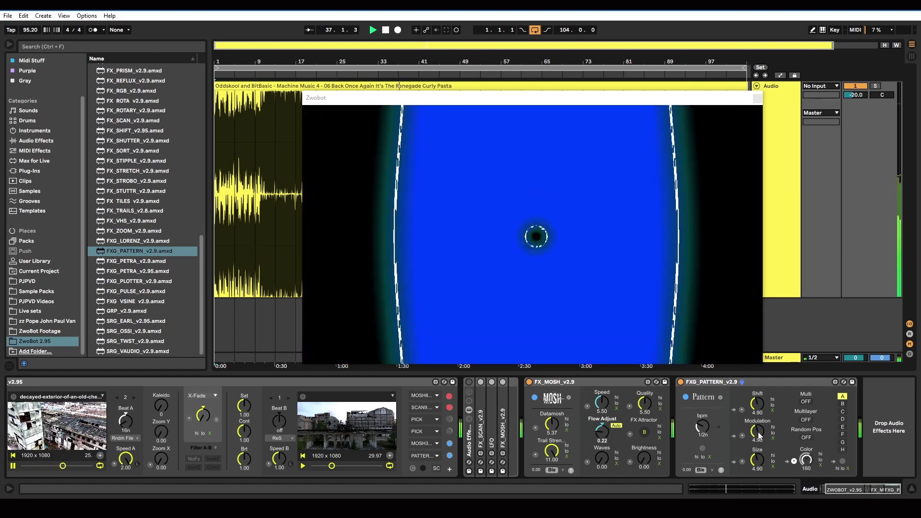
left_click_drag(759, 436, 764, 405)
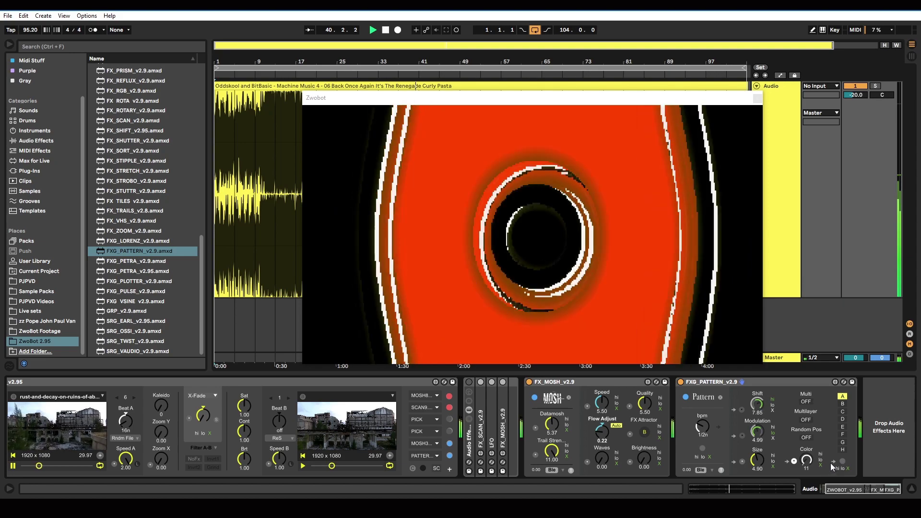
left_click(843, 461)
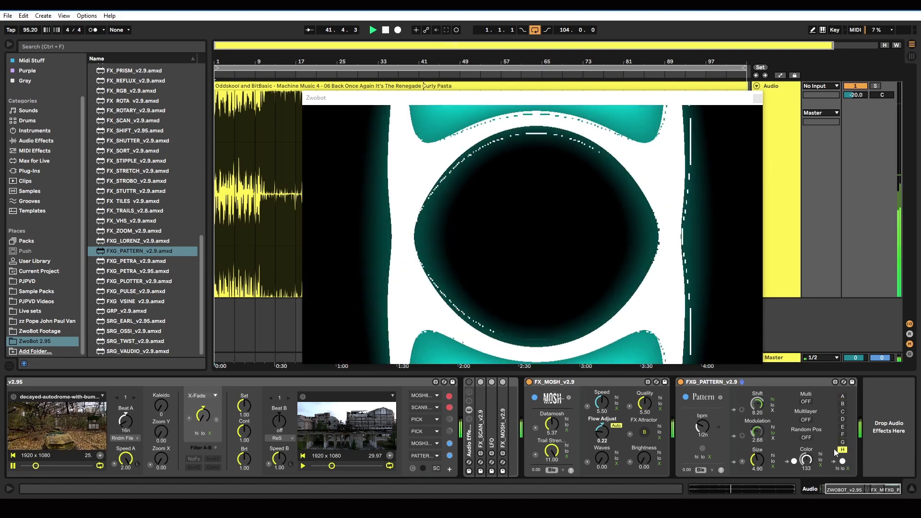
left_click(805, 422)
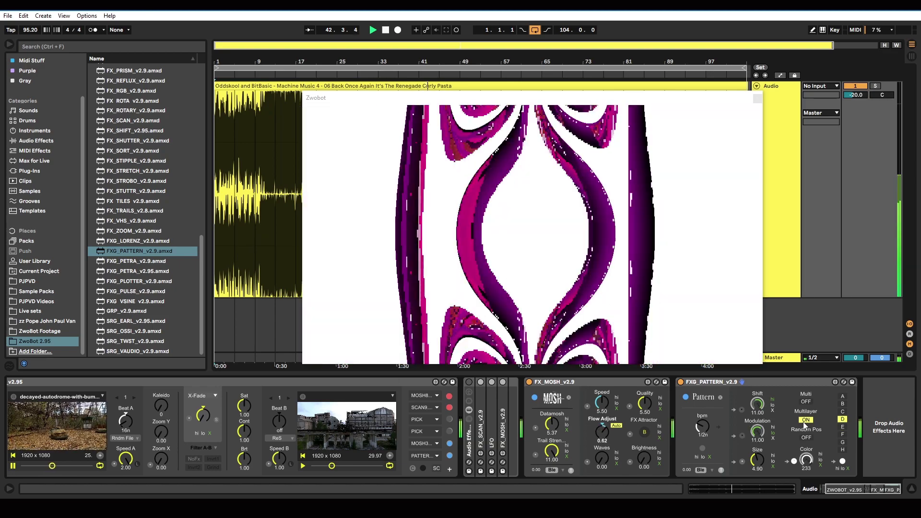
left_click(806, 402)
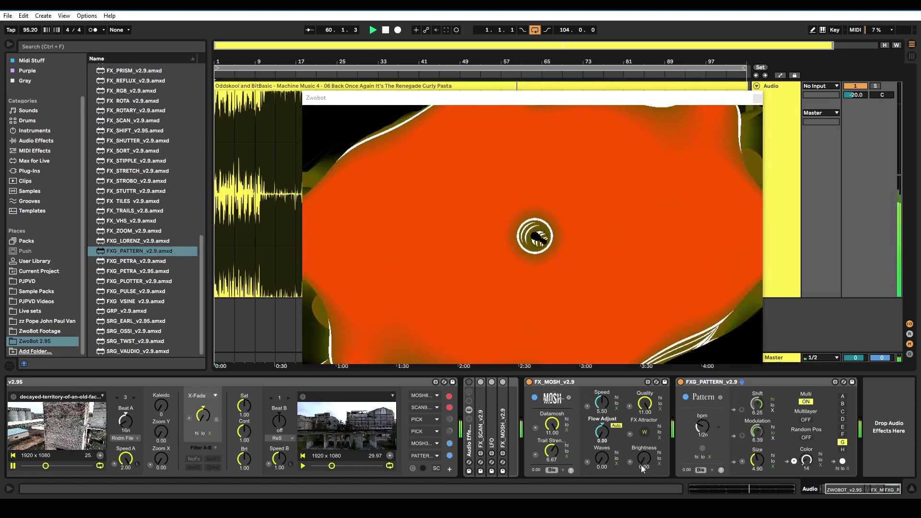
Step: Set FXG_PATTERN's Color to 0 and try FX_MOSH's Brightness and FX Attractor, setting Waves and Trail Strength to 11.00
left_click_drag(644, 460, 644, 432)
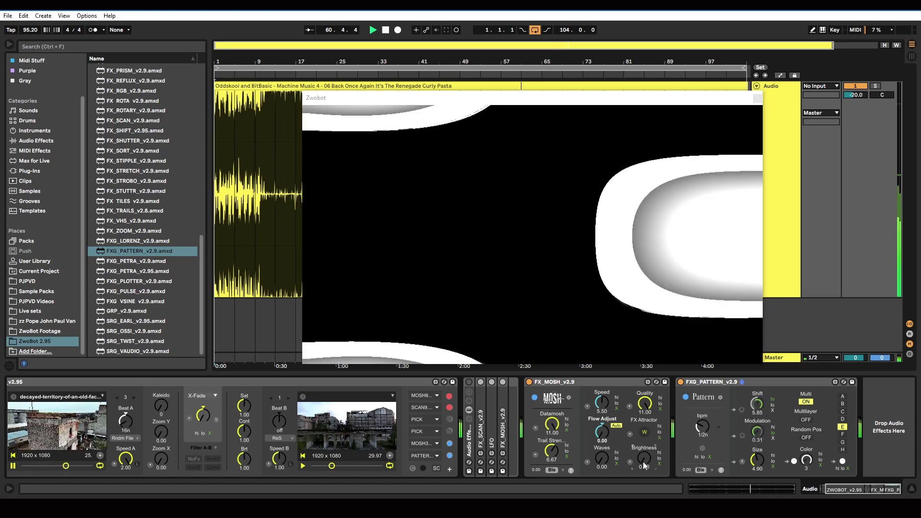
left_click(806, 461)
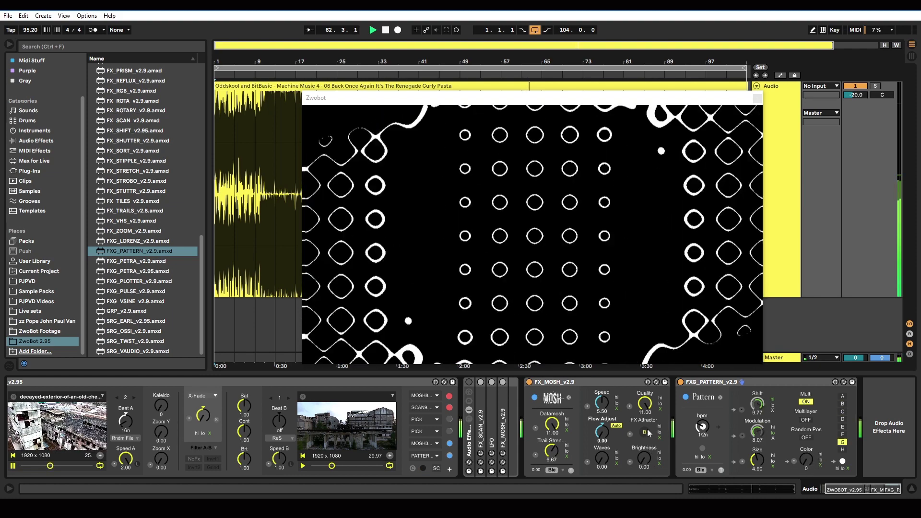
left_click(645, 431)
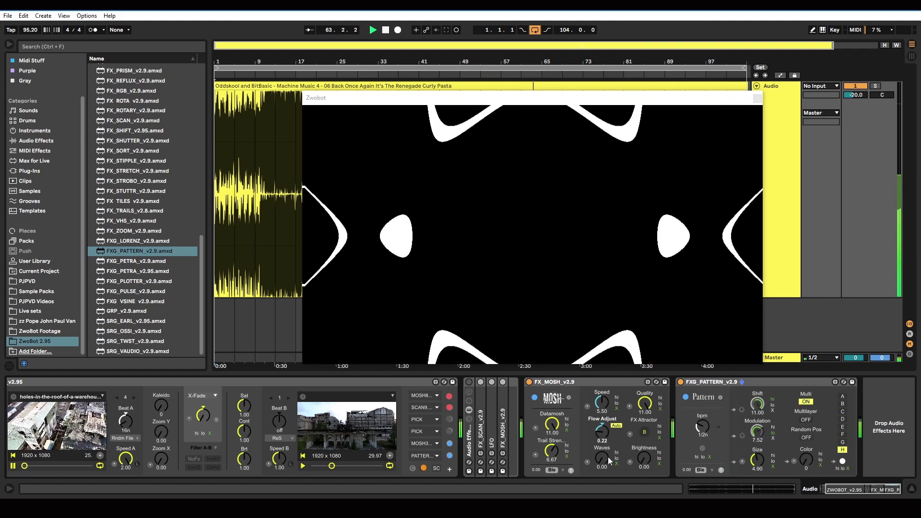
left_click_drag(608, 457, 609, 413)
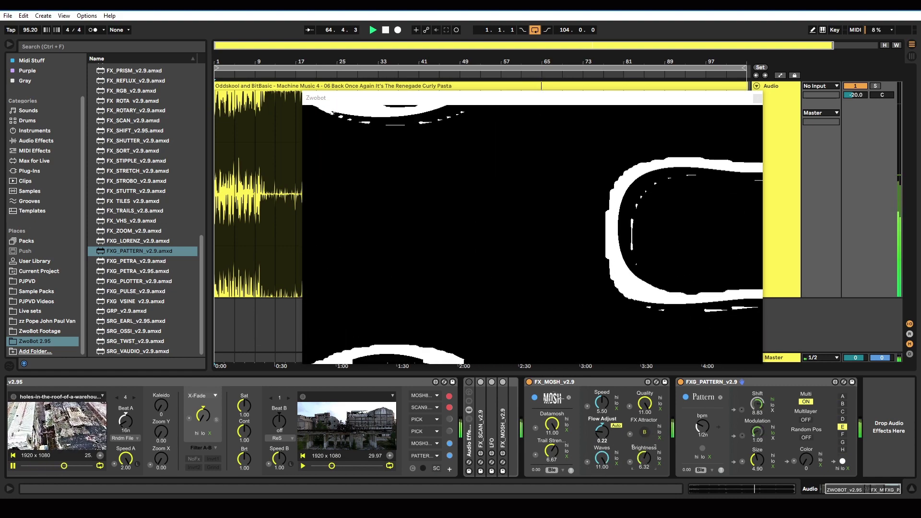
left_click_drag(551, 461, 551, 455)
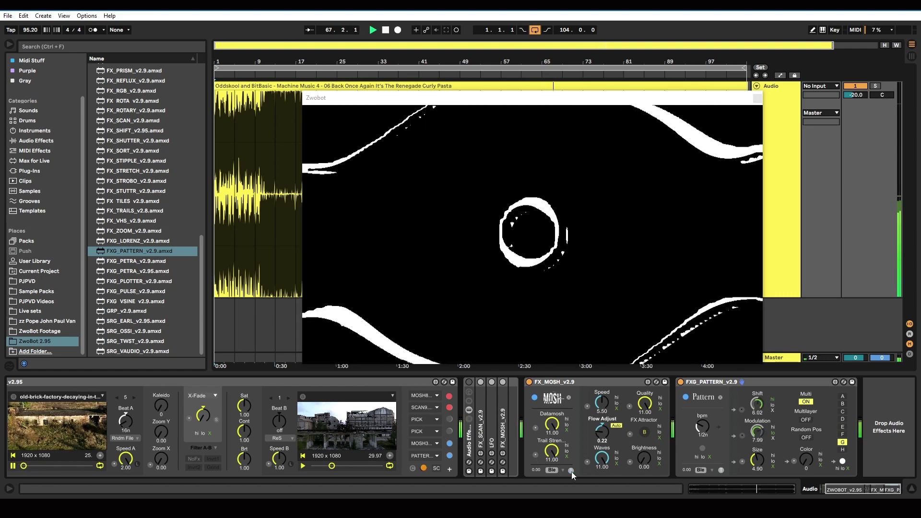
Step: Set the second FX_MOSH's FX Attractor to W and Speed to 11.00, and re-enable FXG_PATTERN's Color modulation
left_click(644, 432)
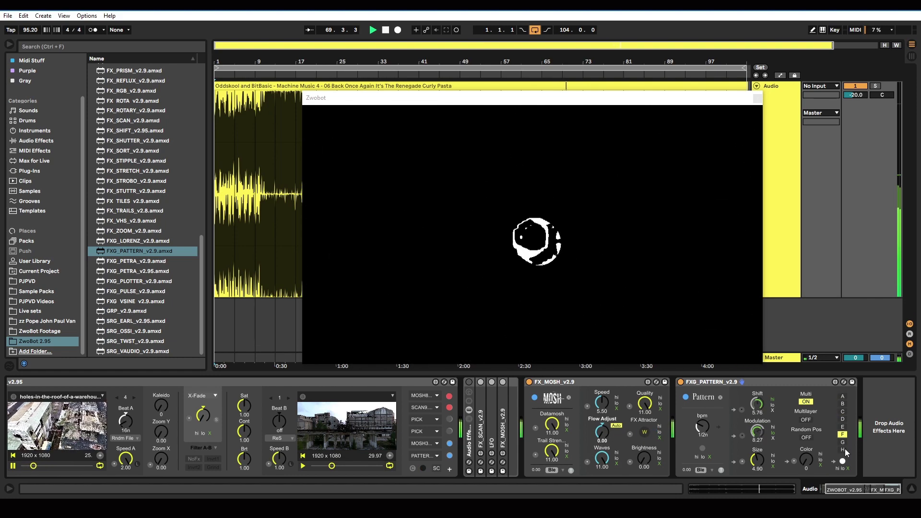
left_click(794, 461)
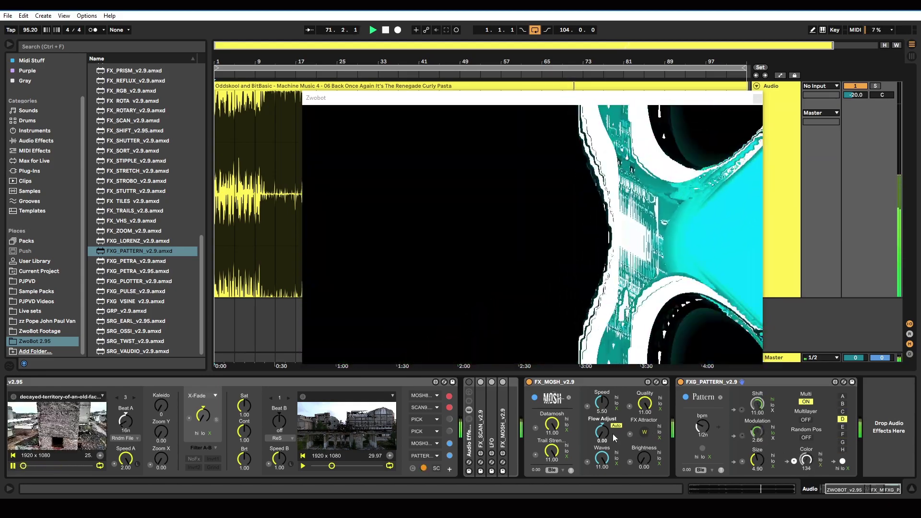
left_click_drag(603, 404, 604, 406)
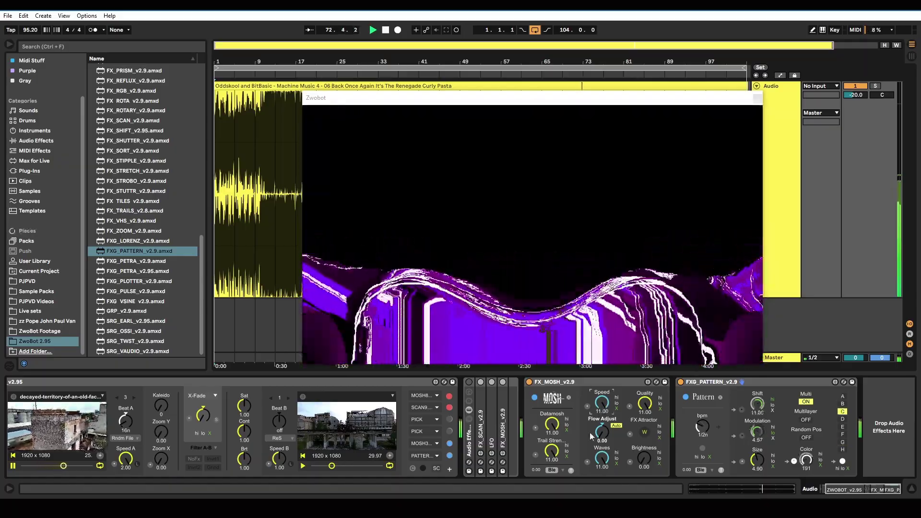
Step: In FXG_PATTERN, set Size to 0.00, turn on Multilayer and Random Pos, and turn off Multi
left_click(721, 470)
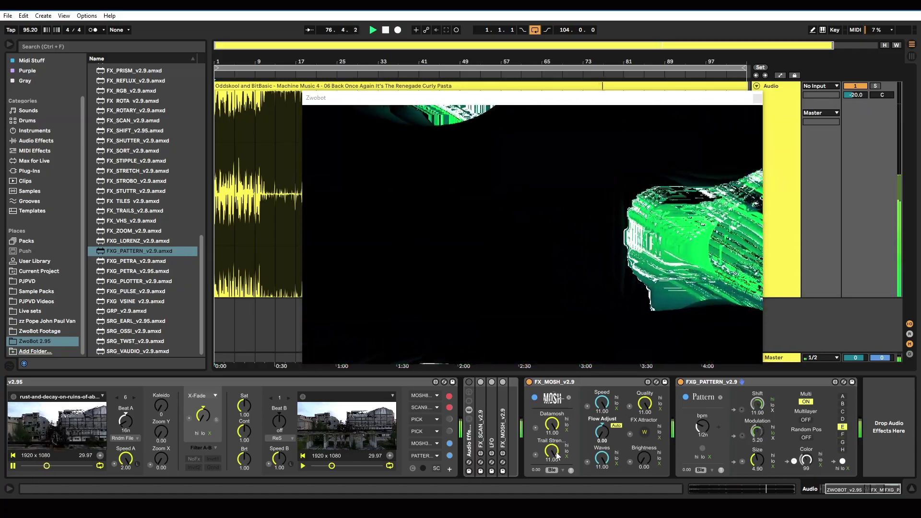
left_click_drag(757, 459, 758, 485)
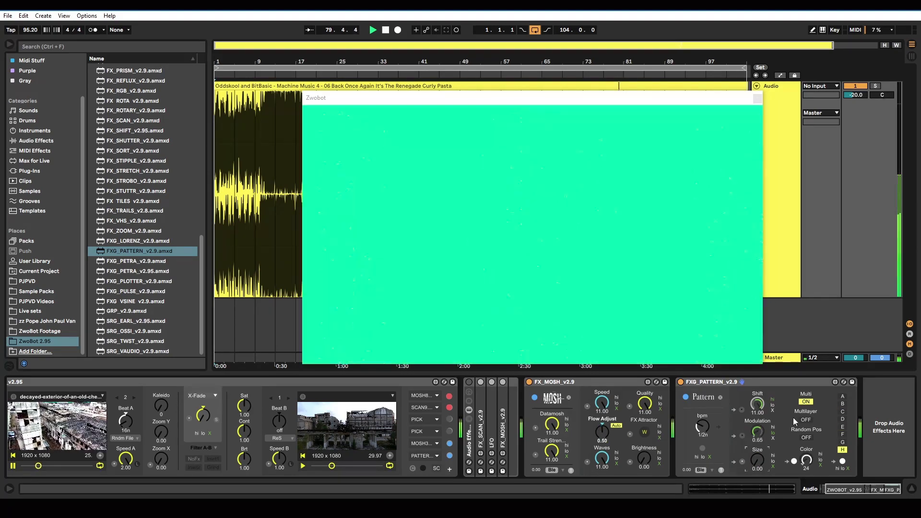
left_click(806, 419)
left_click(808, 437)
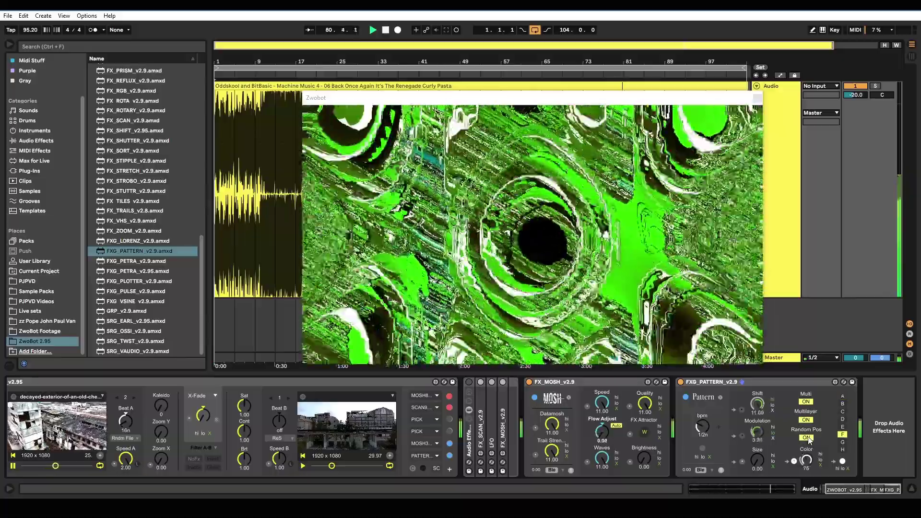
left_click(807, 403)
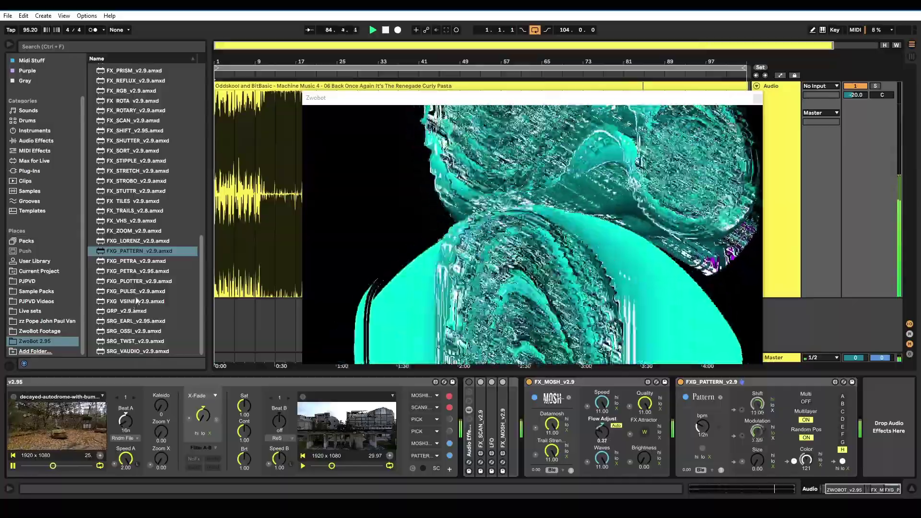
scroll(144, 307, "up", 5)
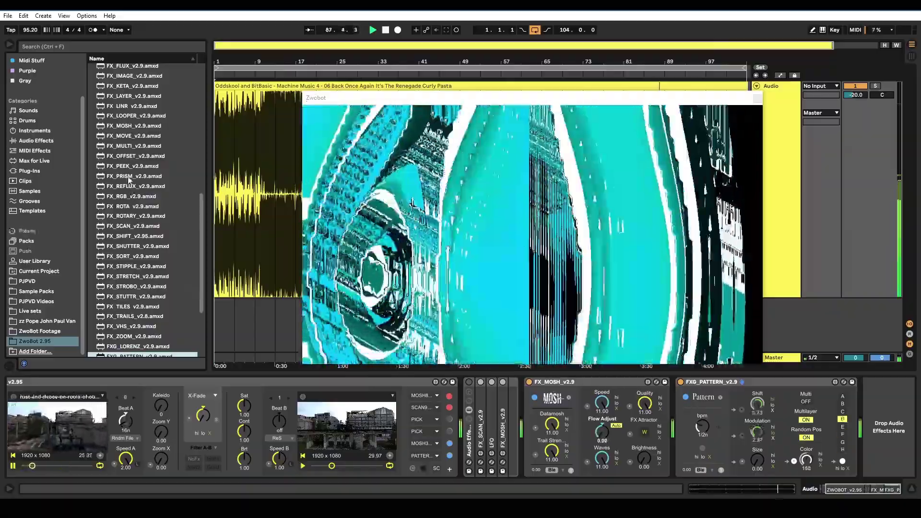
scroll(129, 179, "up", 2)
scroll(130, 178, "down", 2)
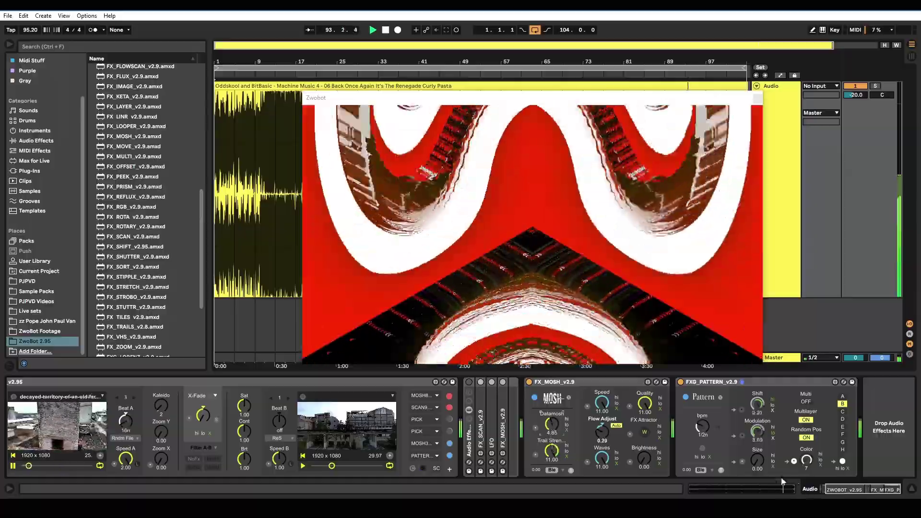
Step: Try blend modes on FXG_PATTERN, including Hardlight, Pin, Color, Difference and Overlay, and settle on Multiply
left_click(708, 471)
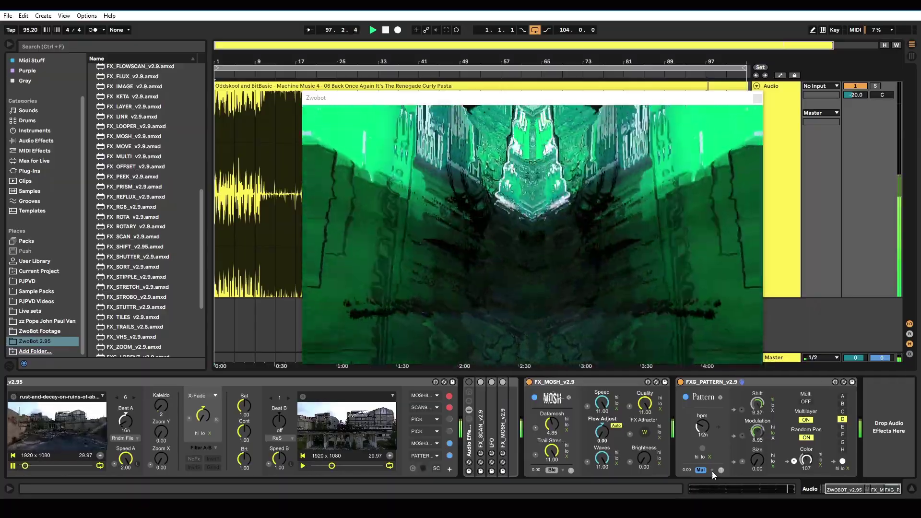
scroll(712, 471, "down", 1)
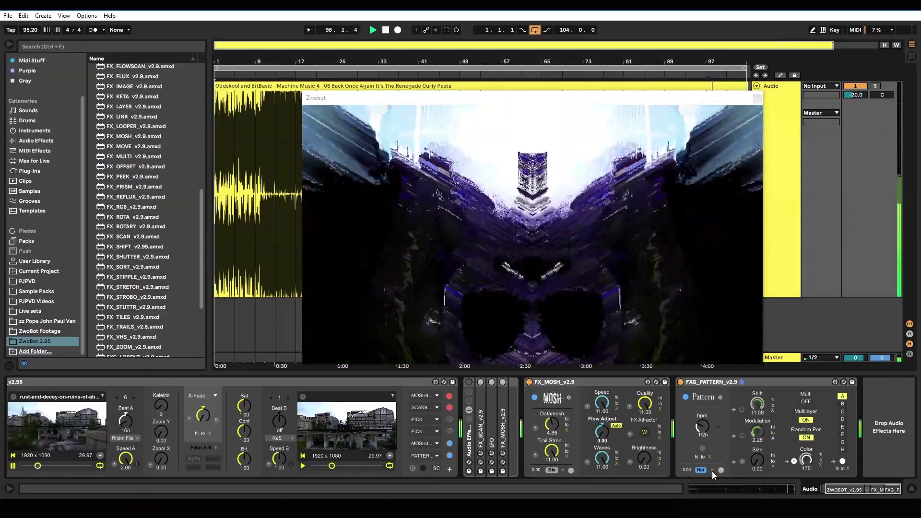
scroll(713, 472, "down", 1)
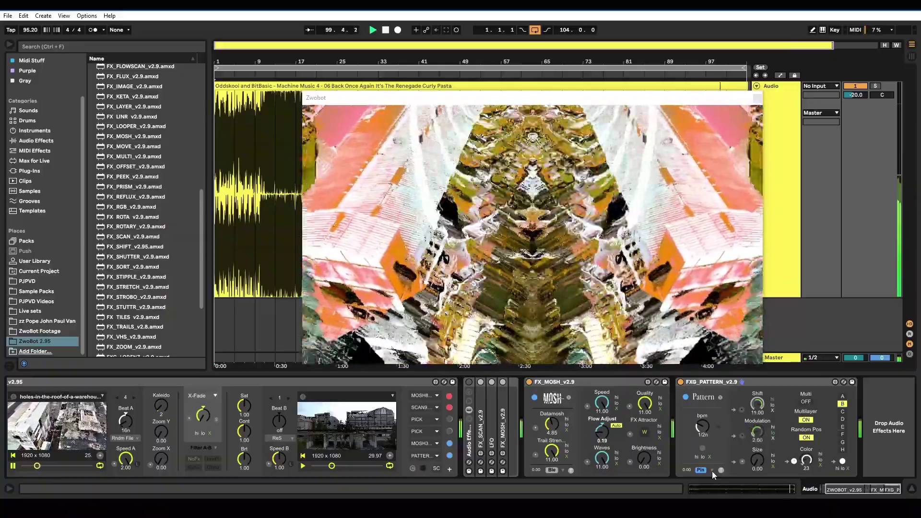
scroll(712, 472, "down", 1)
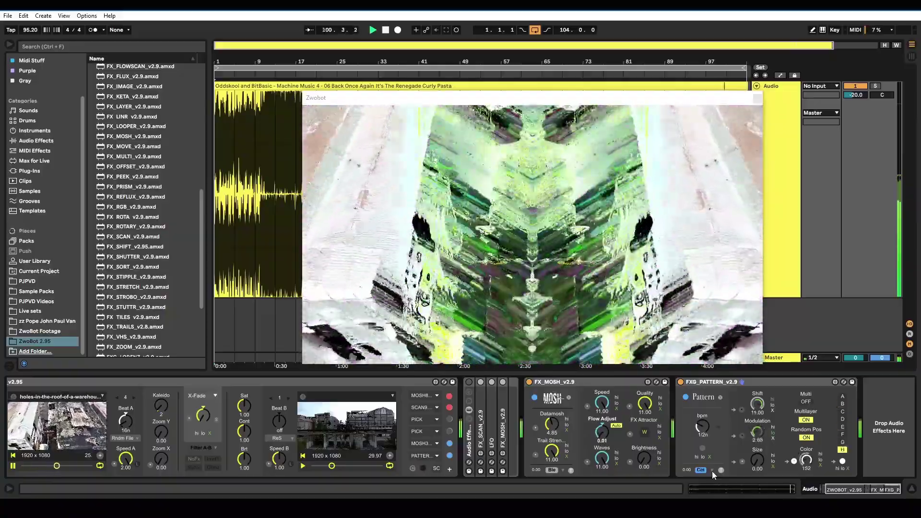
scroll(713, 472, "down", 1)
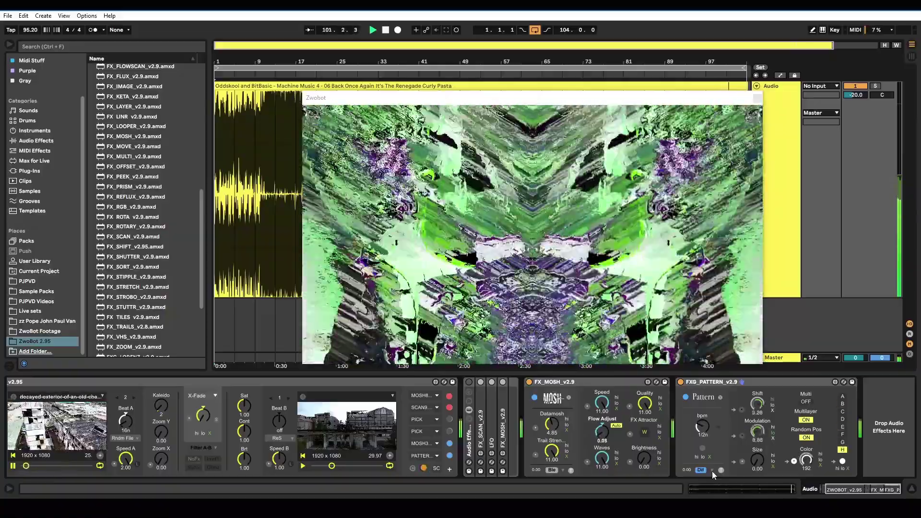
scroll(712, 471, "down", 1)
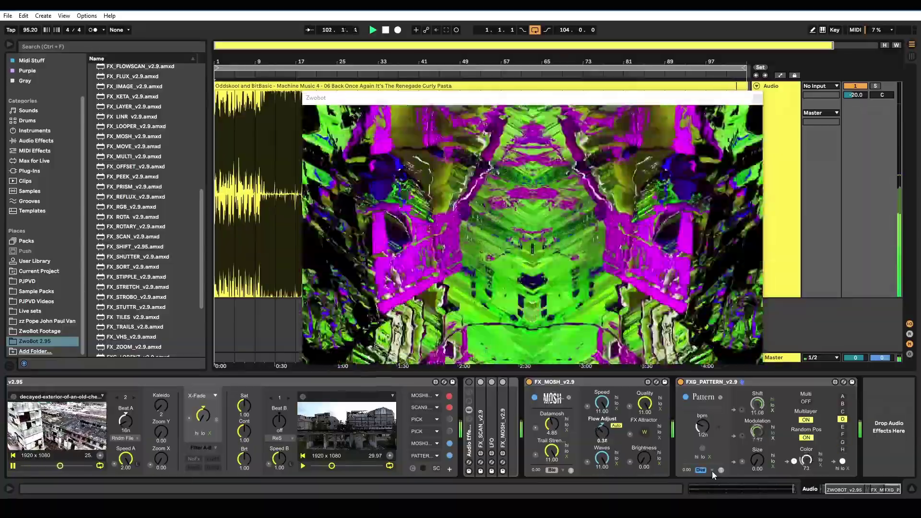
scroll(712, 471, "down", 1)
left_click(703, 471)
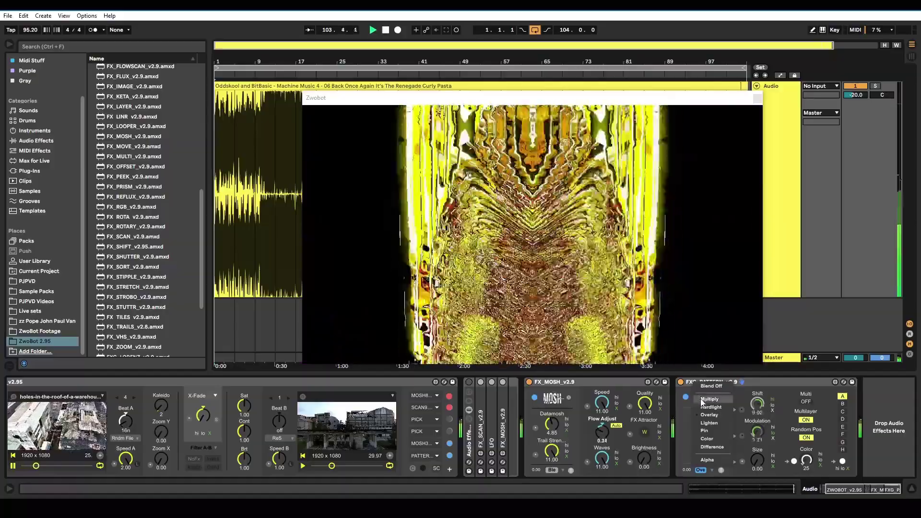
left_click(702, 401)
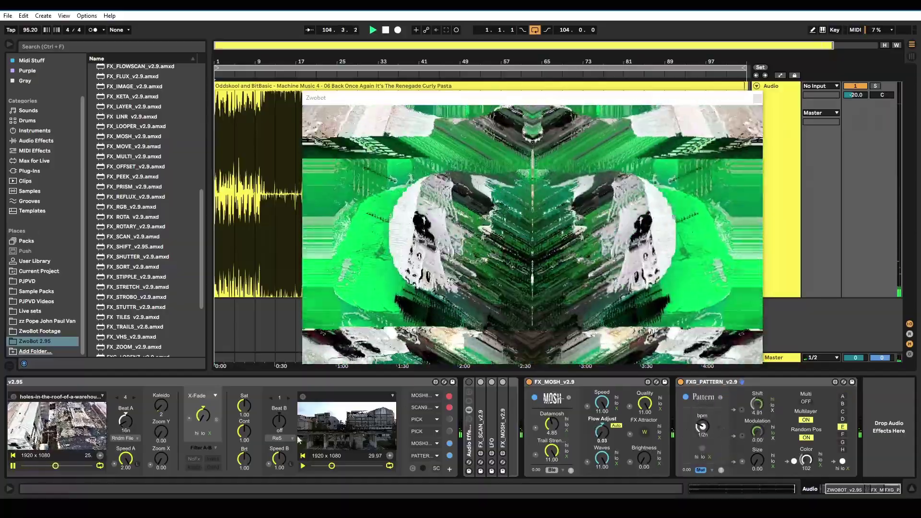
Step: Add FX_OFFSET_v2.9 after FXG_PATTERN, assign it to Zwobot's fourth effect slot, and set its Kaleido to 0.88
scroll(159, 288, "down", 2)
left_click(158, 303)
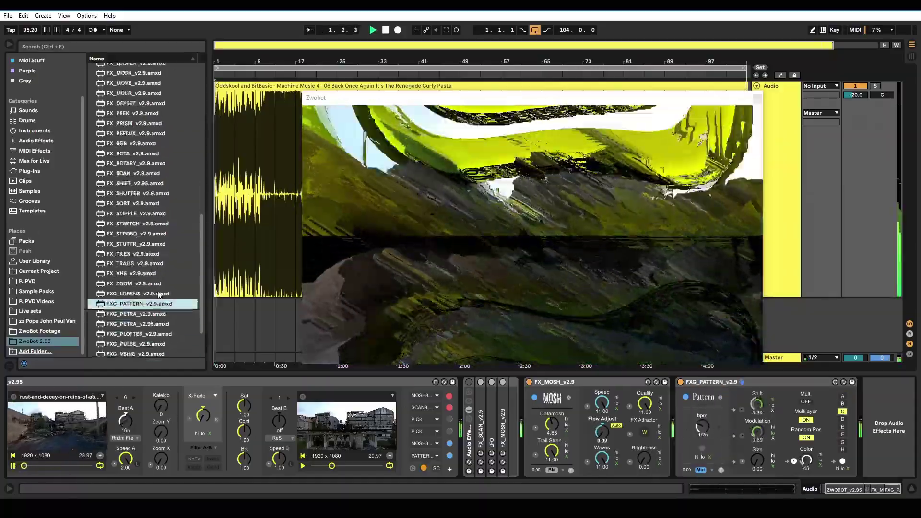
scroll(158, 295, "down", 2)
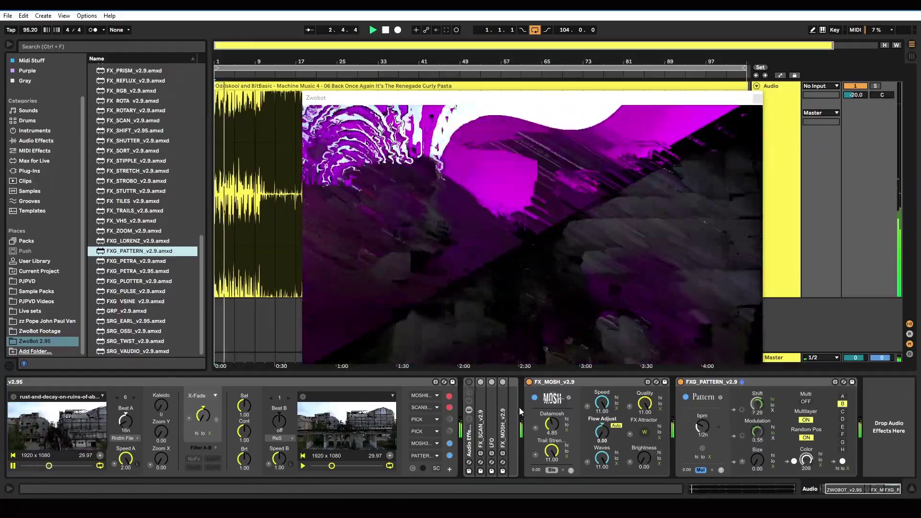
scroll(142, 257, "up", 1)
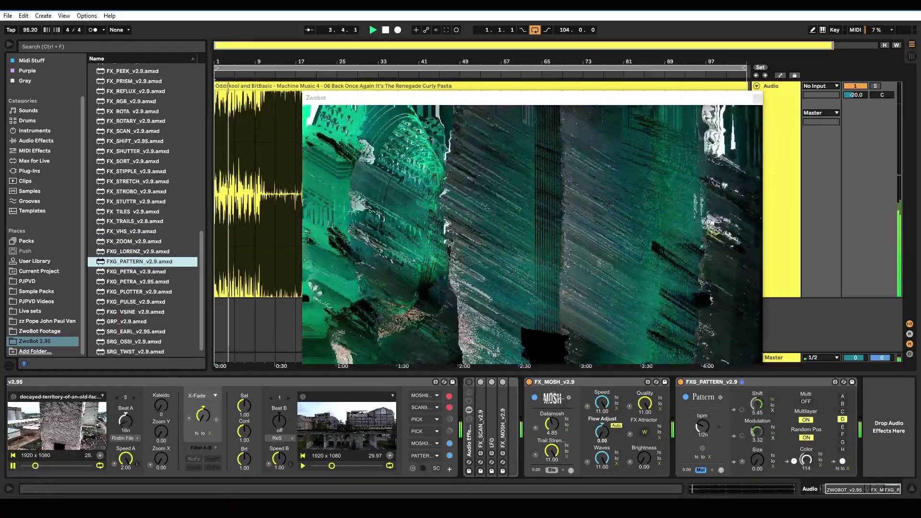
scroll(144, 219, "up", 2)
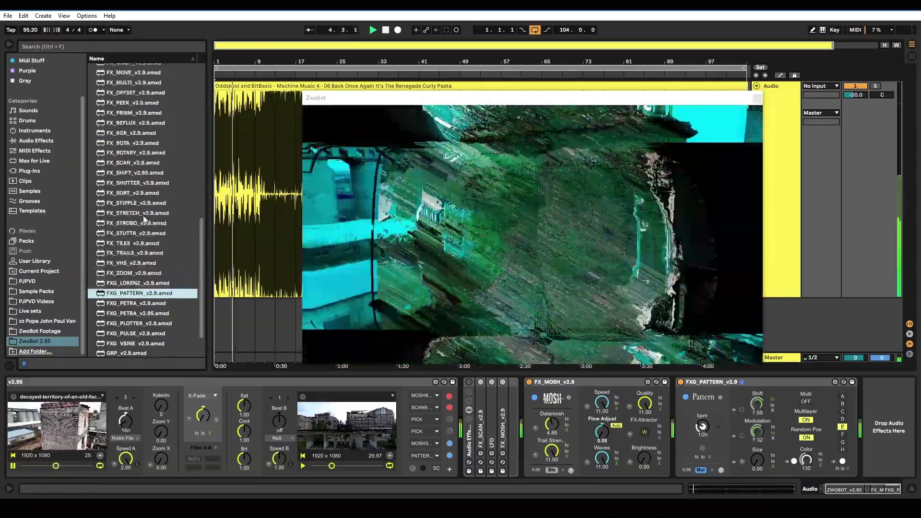
scroll(144, 220, "up", 5)
left_click_drag(136, 167, 883, 413)
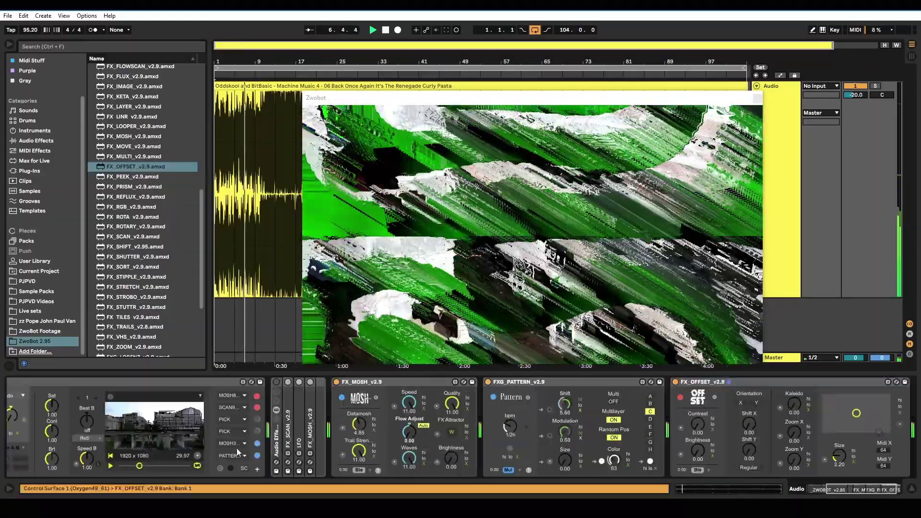
left_click(245, 432)
left_click(240, 448)
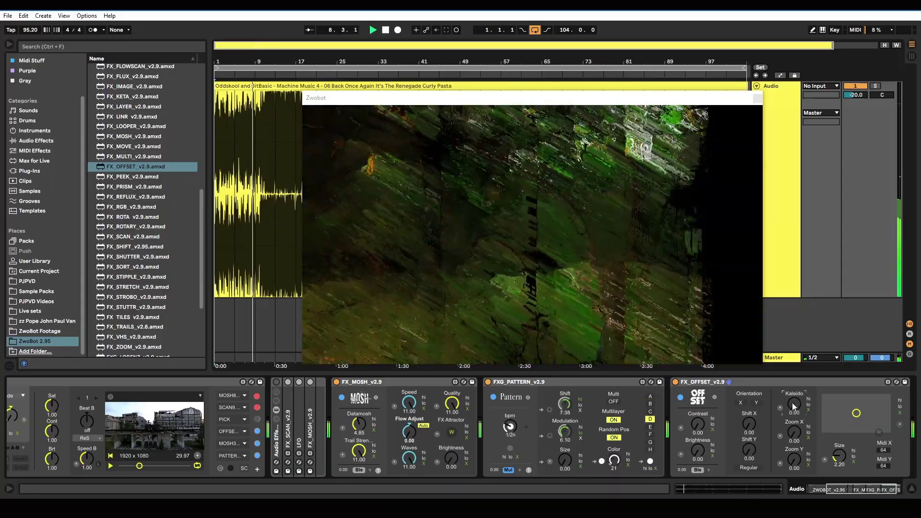
left_click_drag(793, 405, 792, 393)
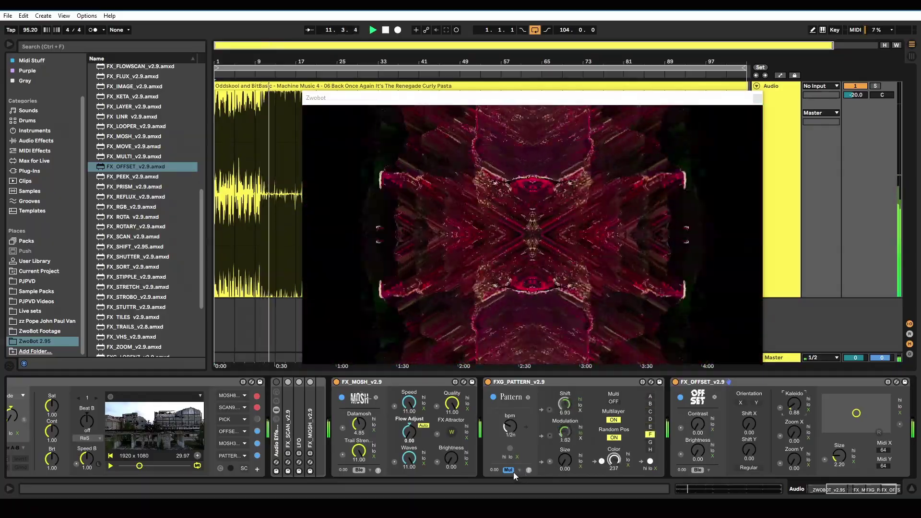
Step: Set FXG_PATTERN's blend mode to Ble, turn on Multi, and turn off Multilayer and Random Pos
left_click(510, 471)
left_click(521, 390)
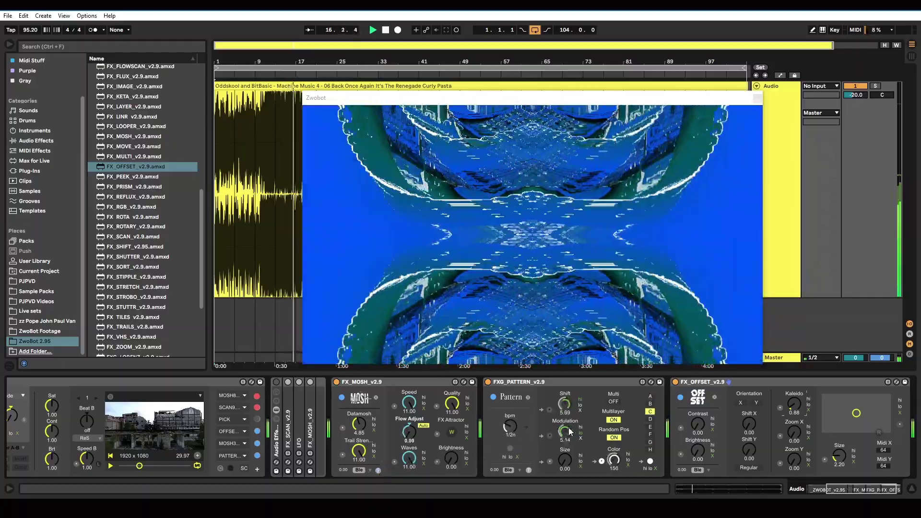
left_click(614, 438)
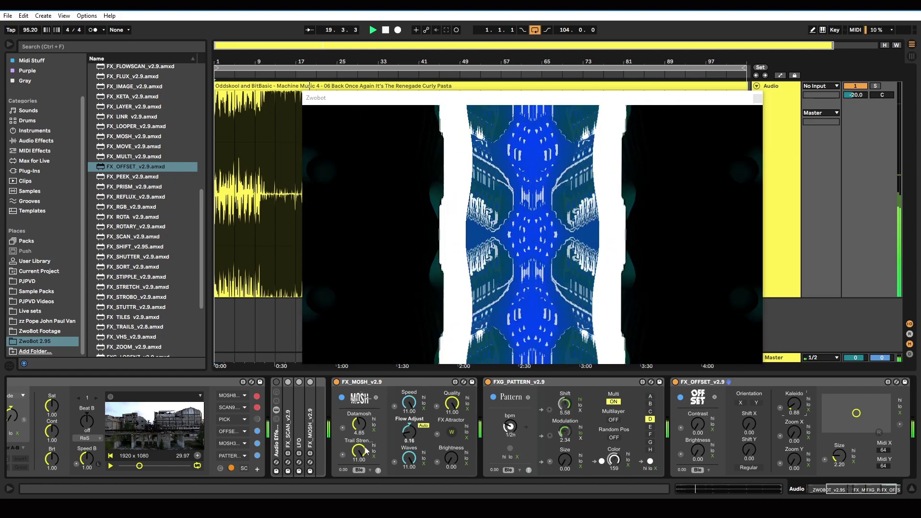
Step: Set the second FX_MOSH's Datamosh to 11.00 and Quality to 0.00, and in FXG_PATTERN turn Multilayer on and bpm off
left_click_drag(357, 434, 358, 407)
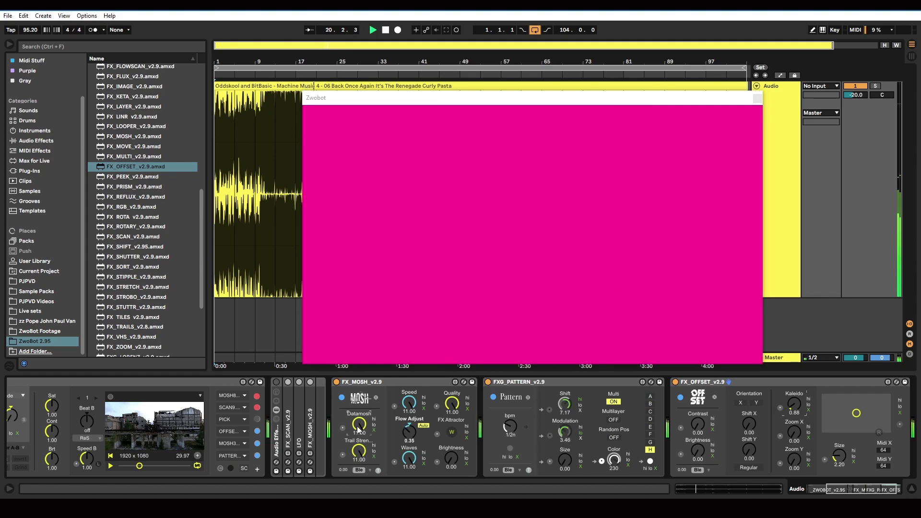
left_click_drag(450, 406, 450, 441)
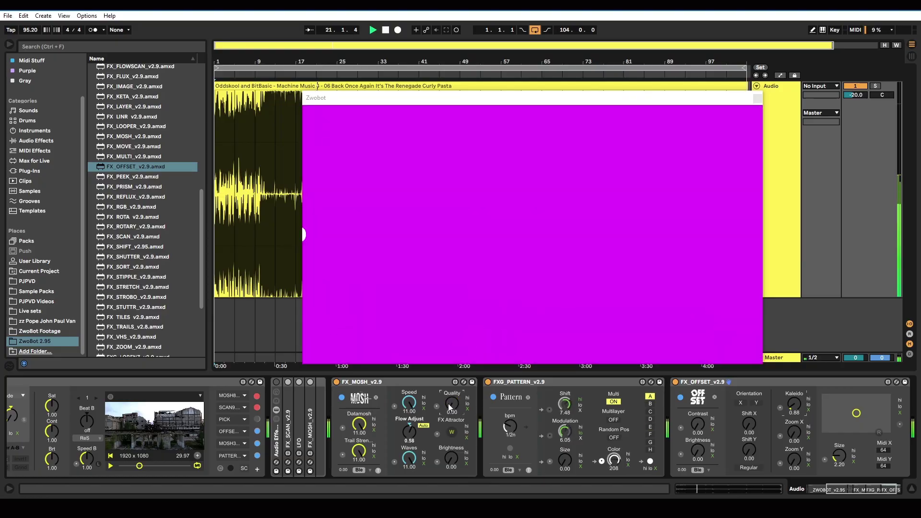
left_click(614, 422)
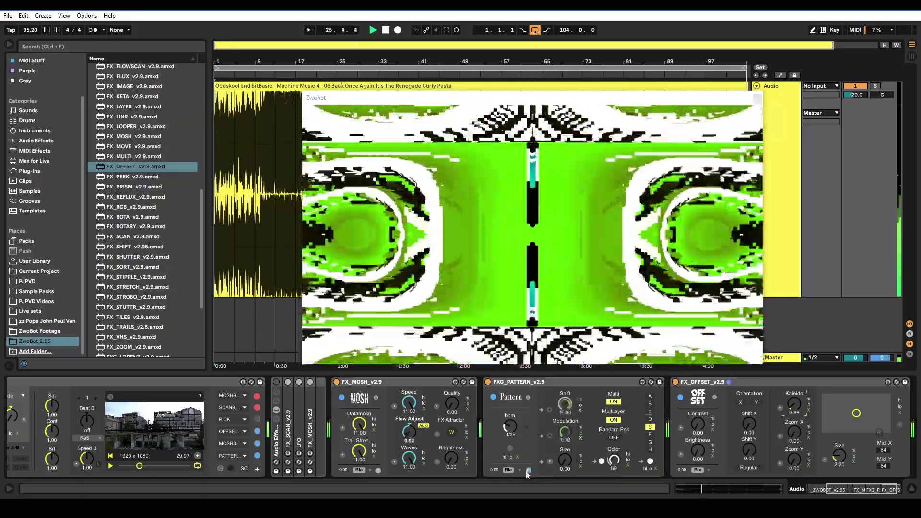
left_click_drag(507, 430, 506, 422)
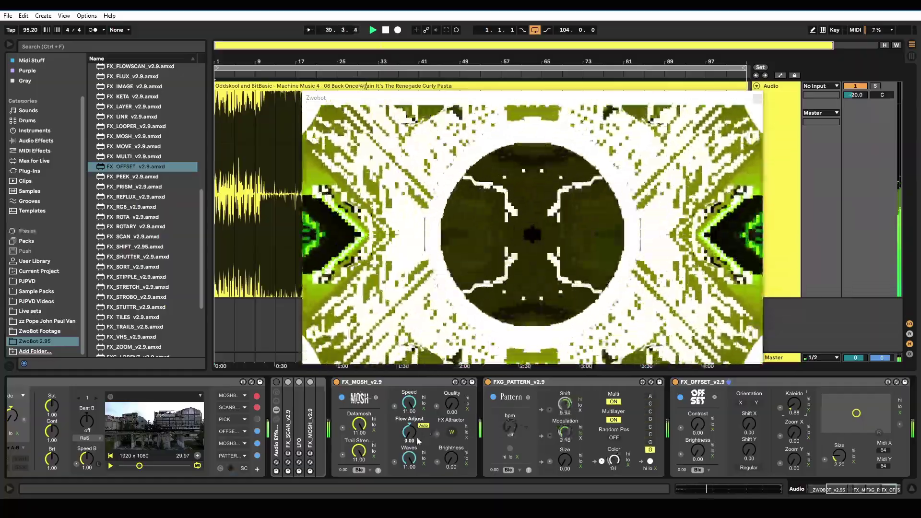
Step: Replace FXG_PATTERN with FXG_PETRA_v2.95 and assign it to Zwobot's sixth effect slot
left_click(517, 384)
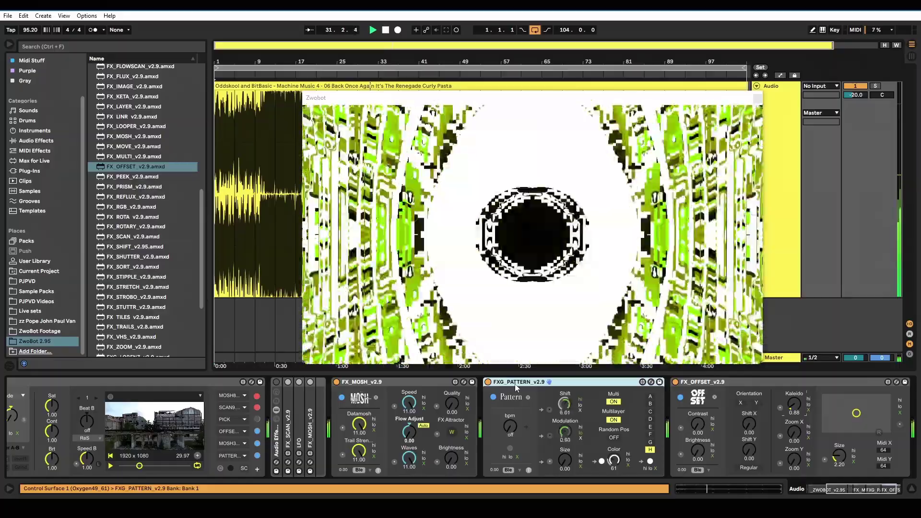
left_click_drag(548, 382, 144, 348)
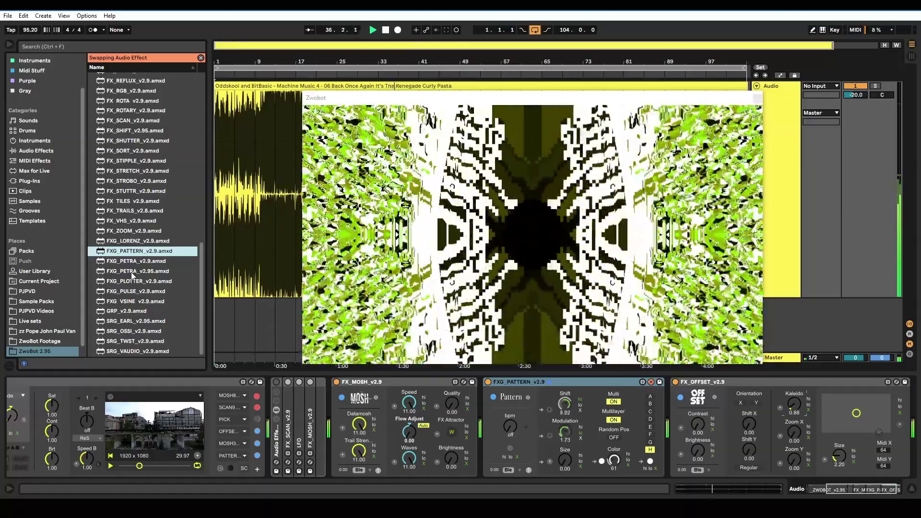
left_click(131, 271)
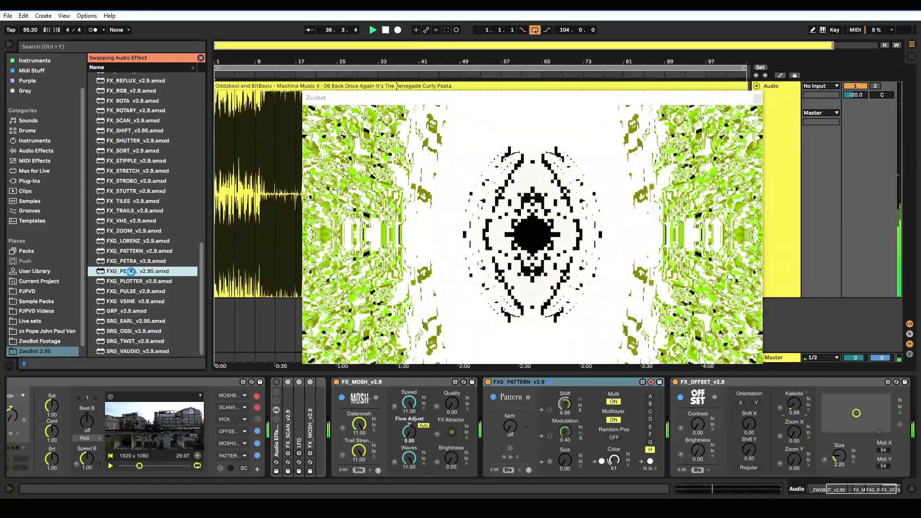
double_click(131, 271)
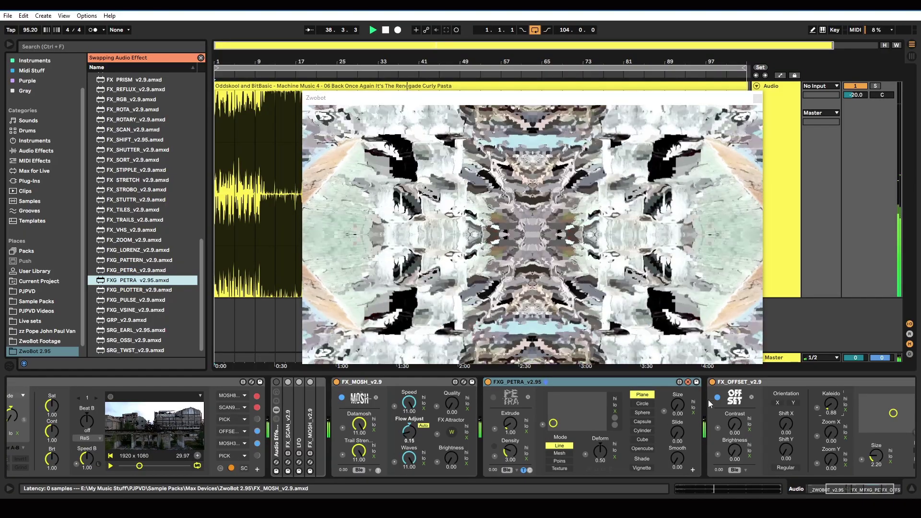
left_click(542, 442)
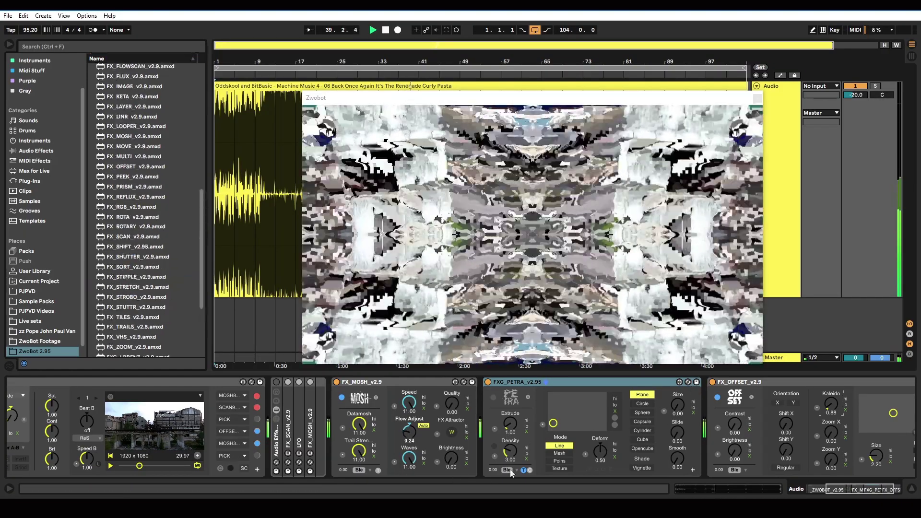
left_click(529, 471)
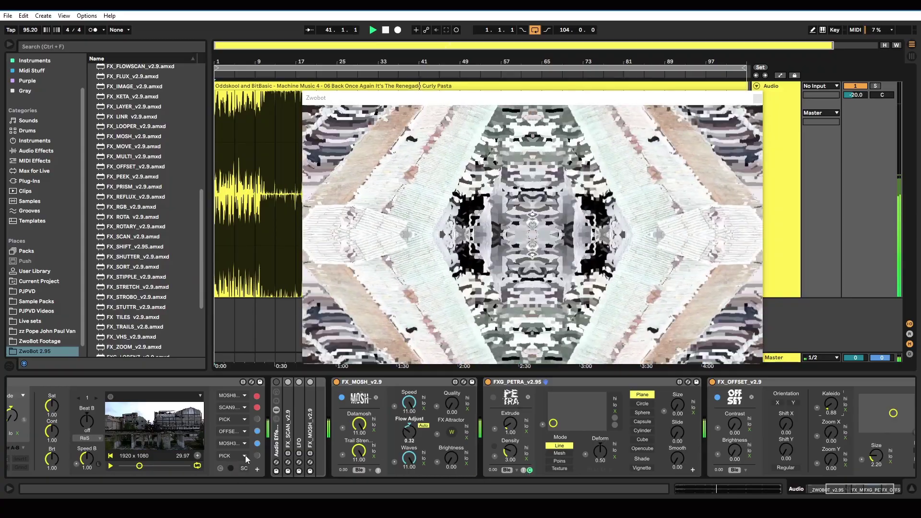
left_click(245, 456)
left_click(253, 468)
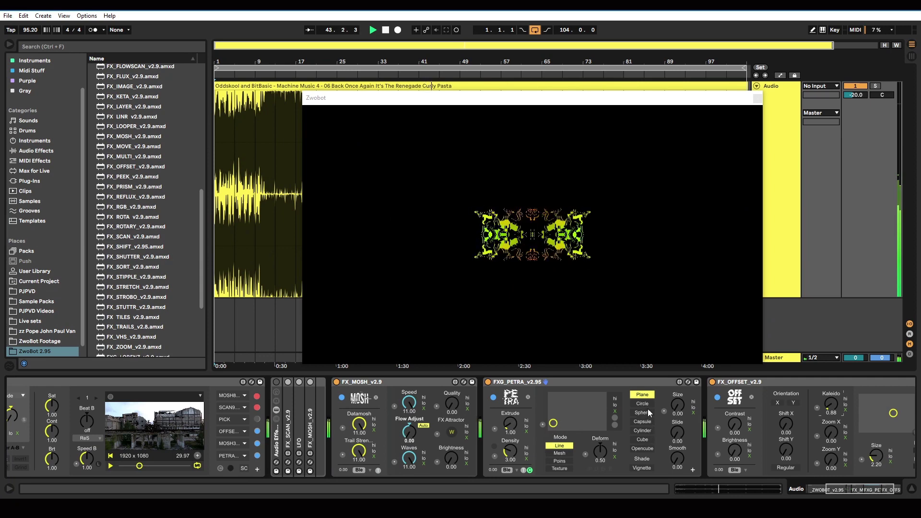
Step: Set FXG_PETRA's shape to Sphere and mode to Texture, adjust its modulation, and set Density to 11.00
left_click(648, 412)
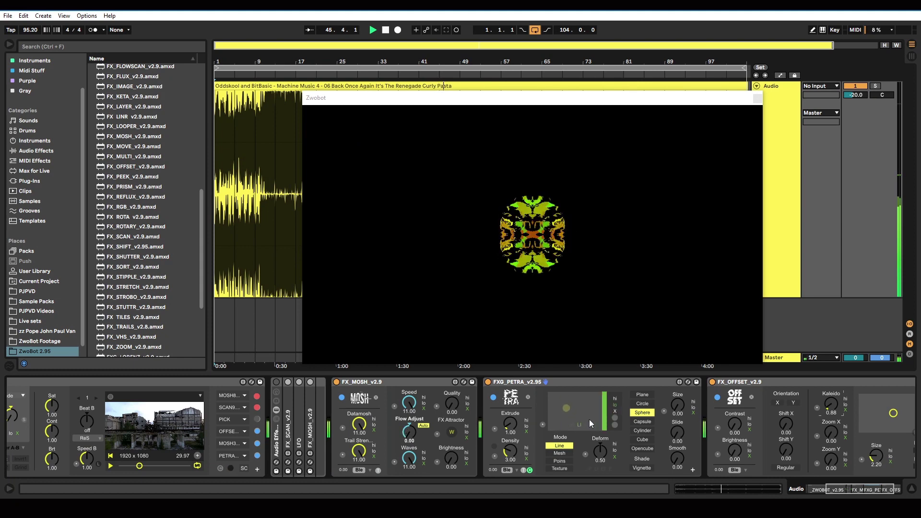
left_click(615, 415)
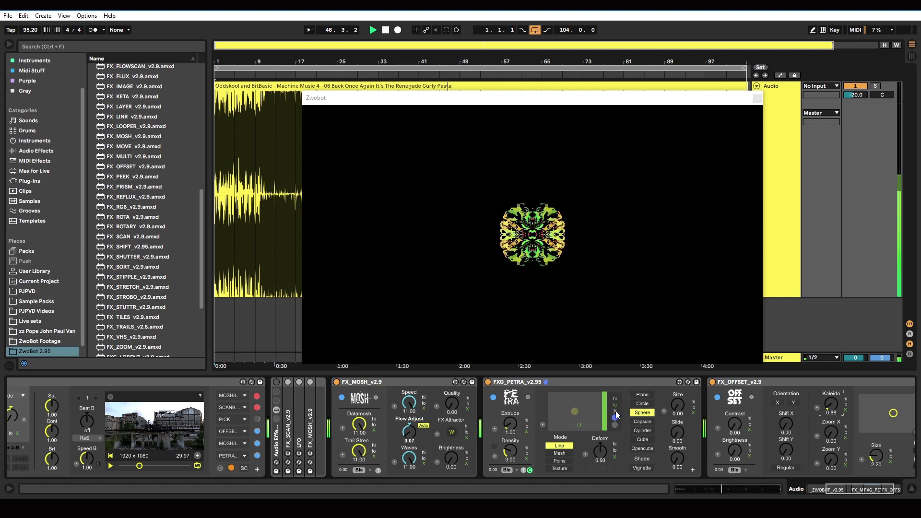
left_click(543, 426)
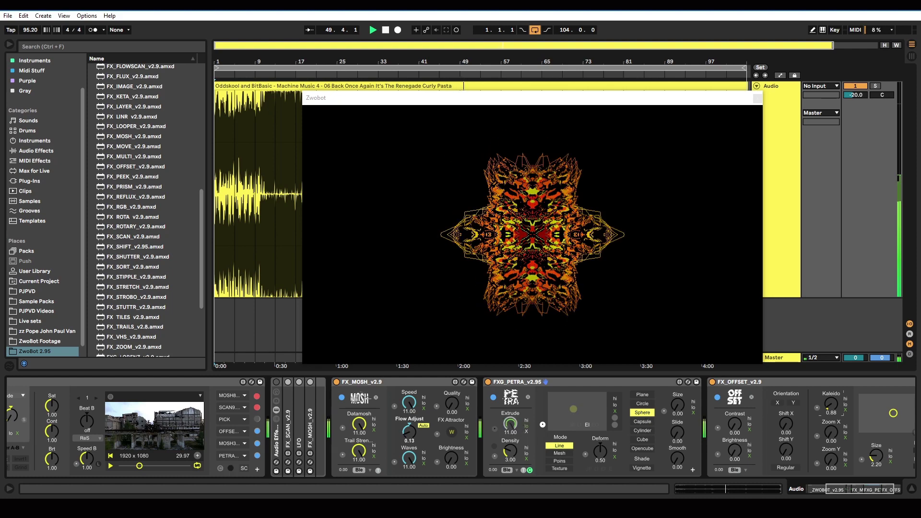
left_click_drag(512, 454, 512, 418)
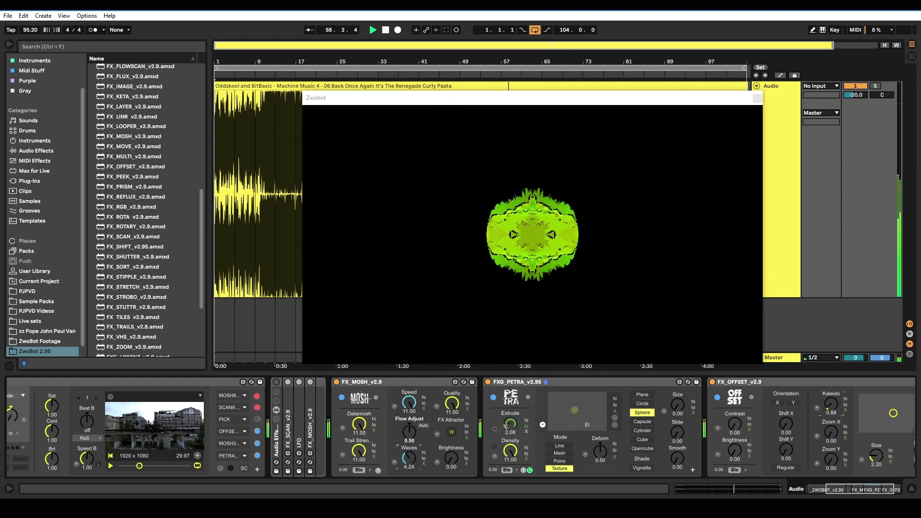
Step: Set the second FX_MOSH's Waves to 0.00 and FX Attractor to B, and bypass FX_OFFSET
left_click_drag(409, 458, 410, 461)
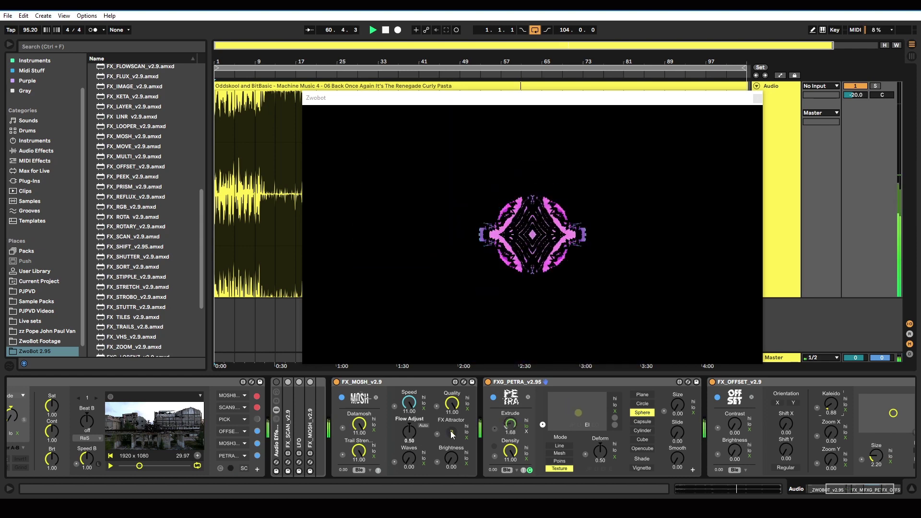
left_click(337, 383)
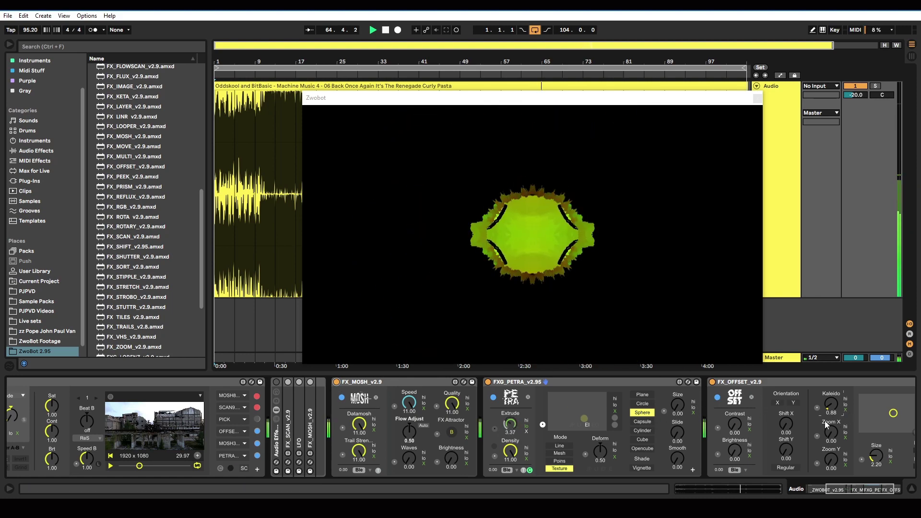
left_click(713, 382)
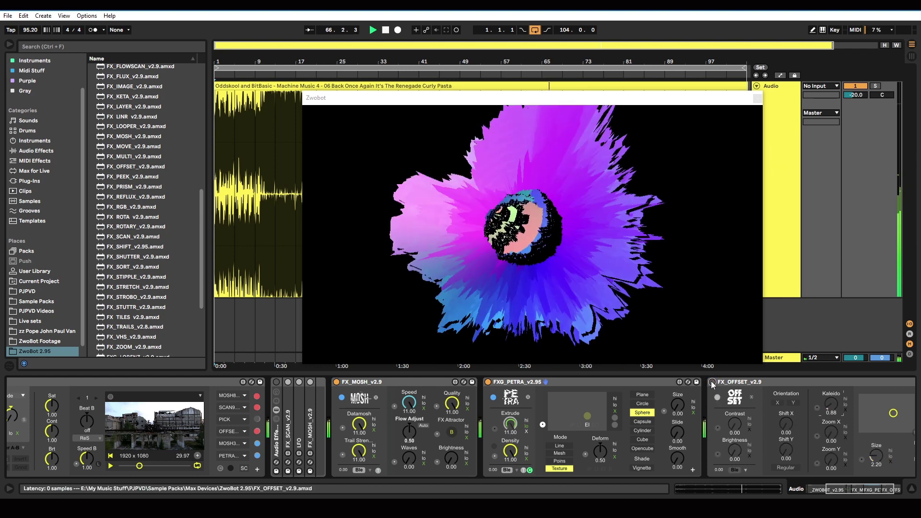
Step: Try FX_OFFSET with Kaleido at 0.00 in Mirror and Regular modes, and delete the device
left_click(734, 383)
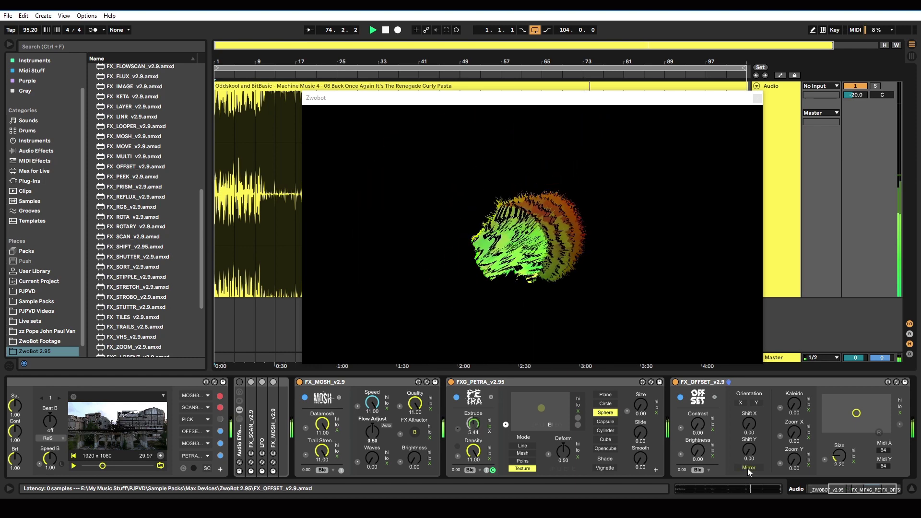
left_click(749, 468)
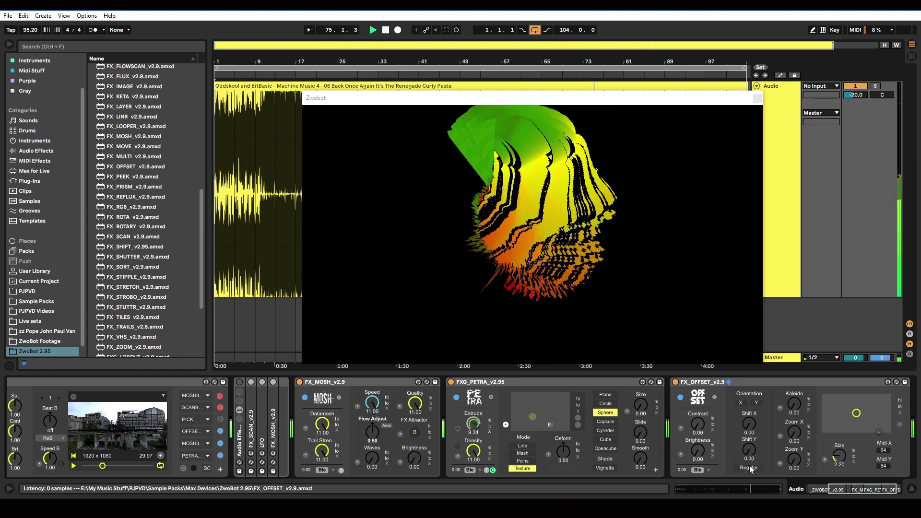
left_click(737, 384)
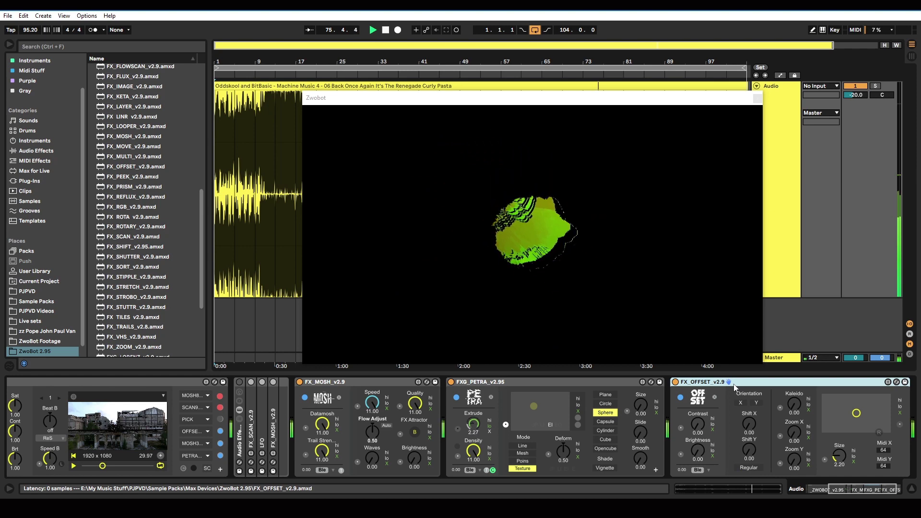
key("Delete")
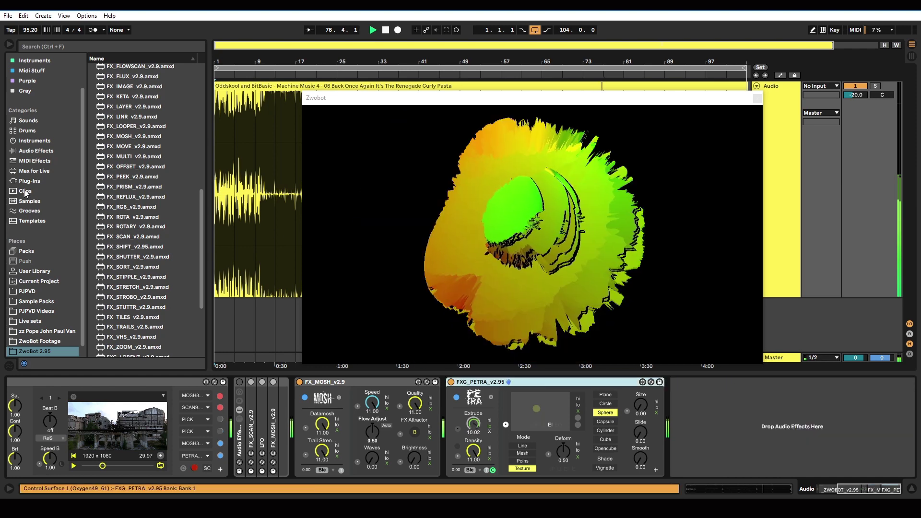
Step: Add FX_SHIFT_v2.95 after FXG_PETRA and assign it to Zwobot's fourth effect slot, with the second FX_MOSH in the third slot
left_click_drag(134, 247, 656, 426)
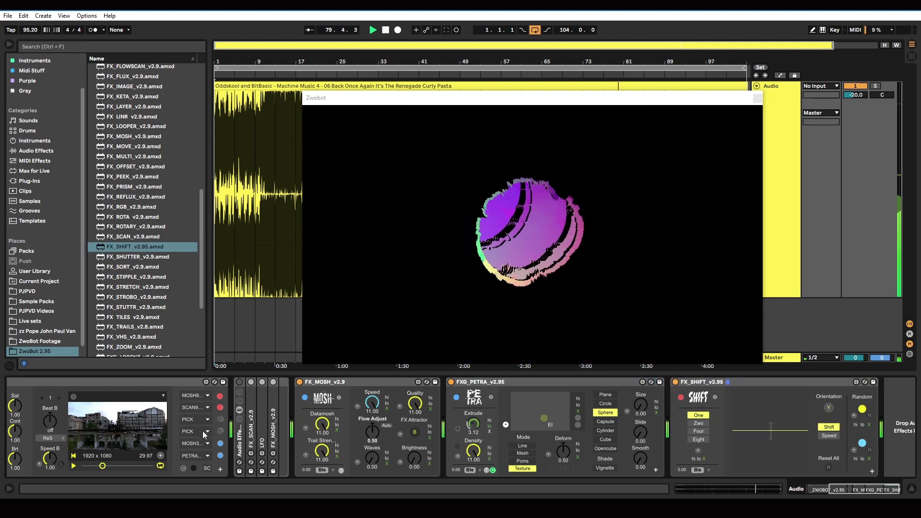
left_click(205, 431)
left_click(197, 447)
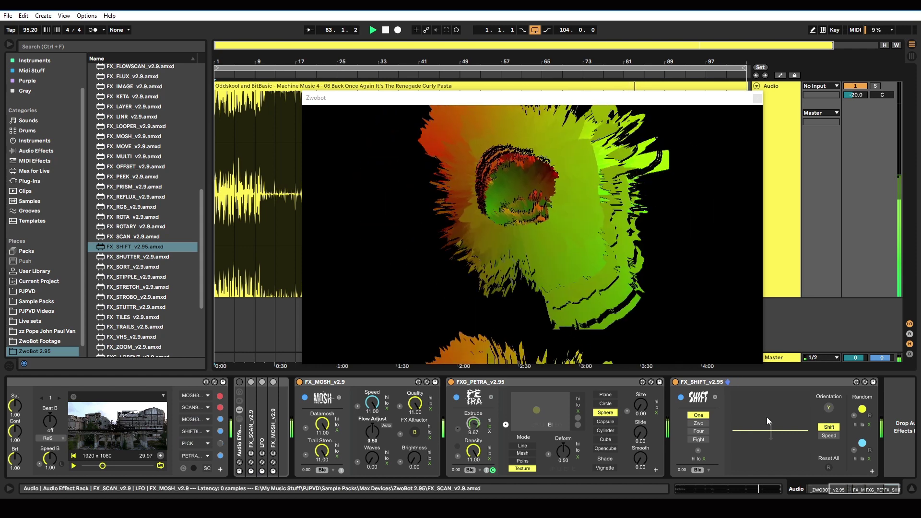
Step: Set FX_SHIFT's division to Zwo and apply audio modulation to the division setting
left_click(699, 424)
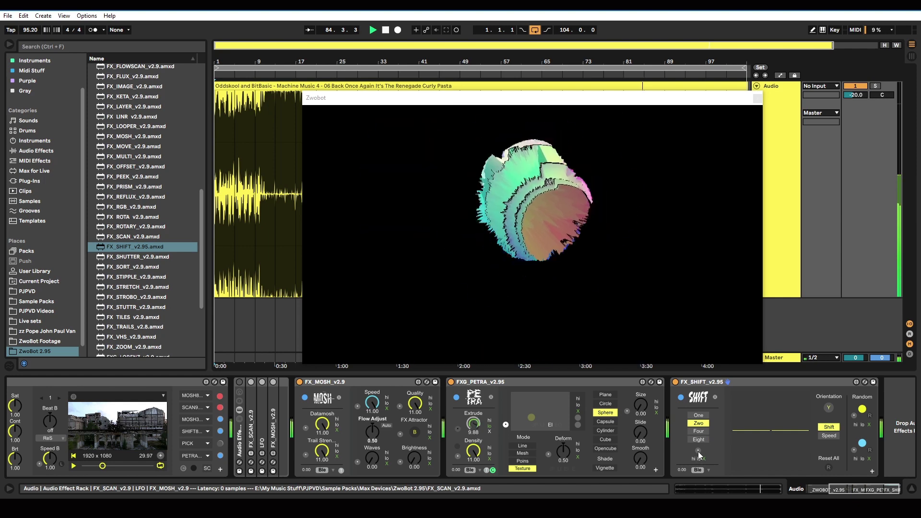
left_click(699, 459)
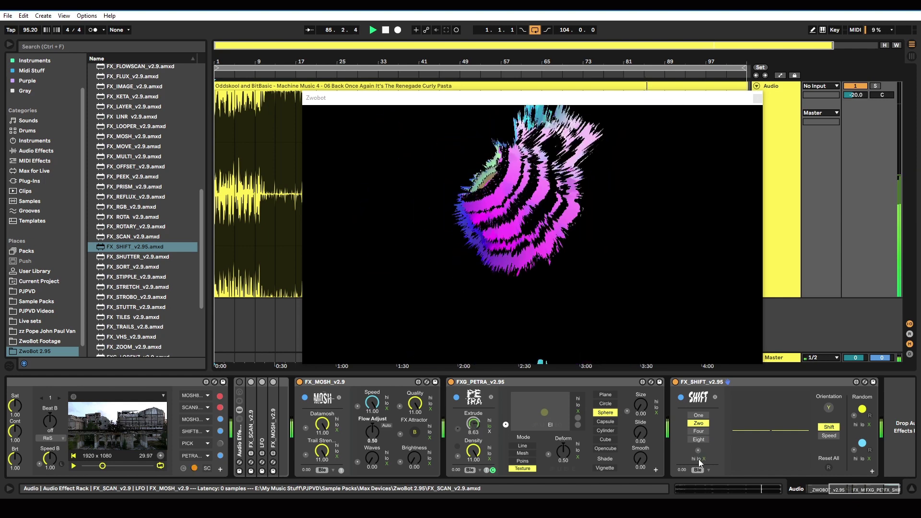
left_click(698, 443)
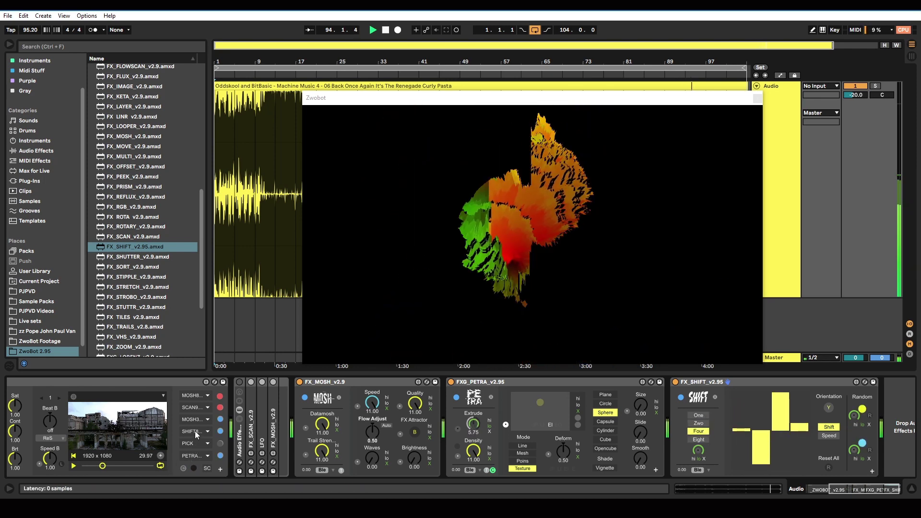
Step: Move the second FX_MOSH to Zwobot's fifth effect slot and expand Zwobot to reveal its additional slot columns
mouse_move(193, 444)
left_mouse_down()
mouse_move(192, 421)
mouse_move(189, 443)
left_mouse_up()
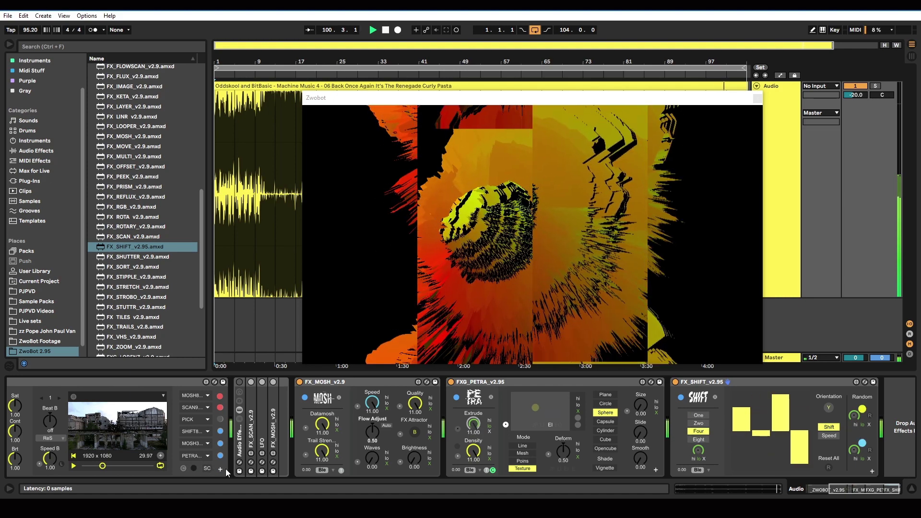
left_click(222, 469)
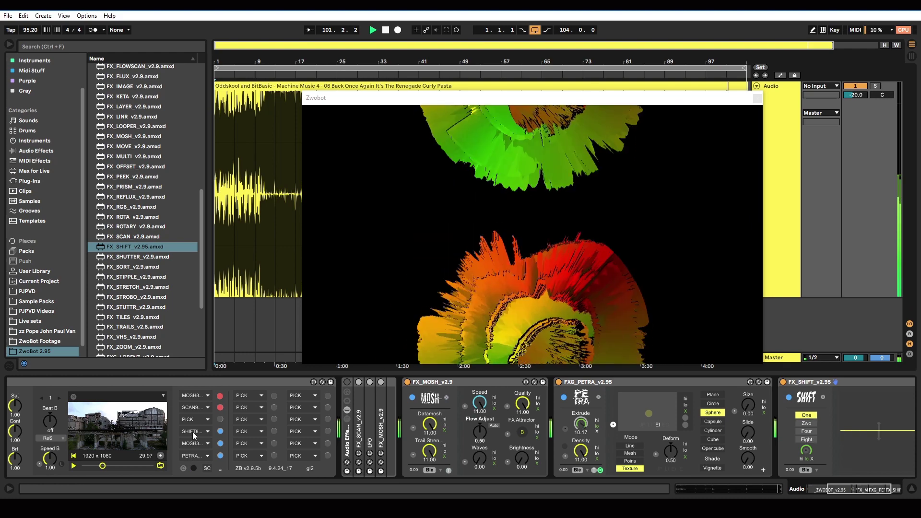
Step: Try FX_SHIFT in the first slot of Zwobot's second column and return it to the fourth slot
left_click_drag(194, 435, 244, 397)
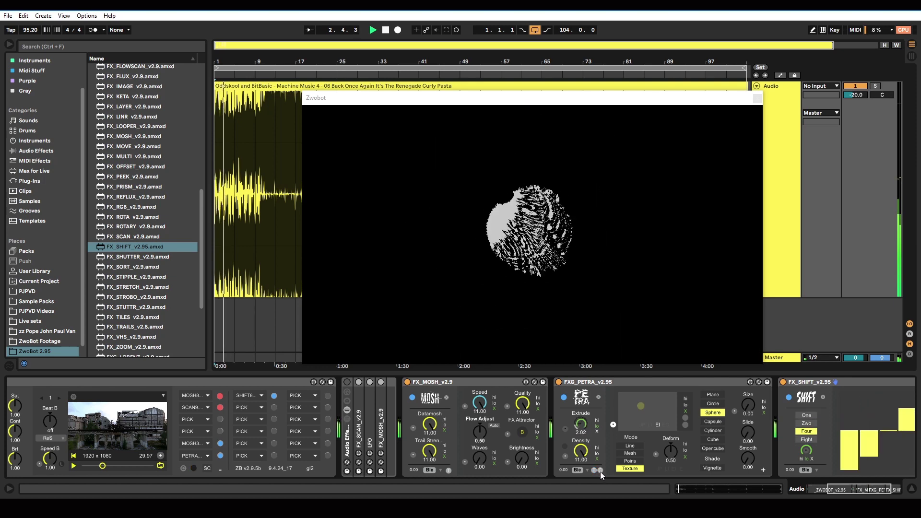
left_click(600, 470)
left_click_drag(252, 401, 194, 443)
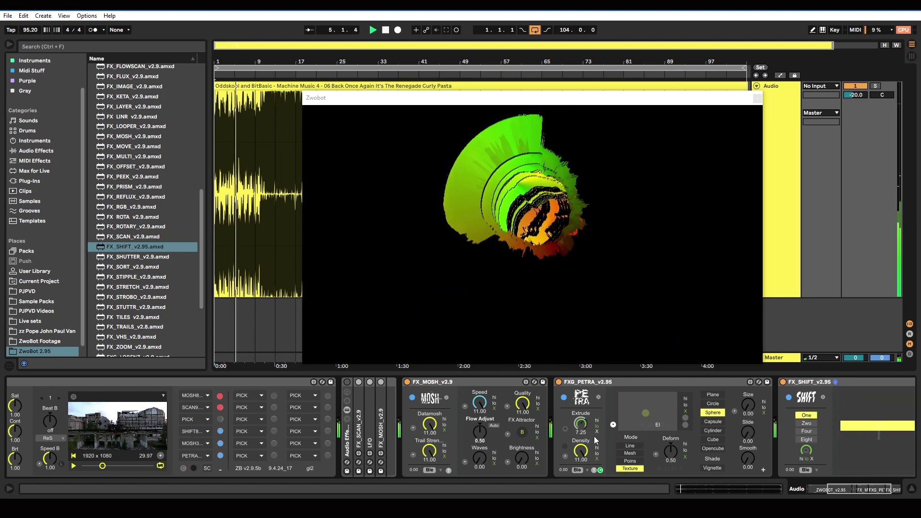
Step: Try FXG_PETRA with Density at 0.00 and with the Capsule, Cylinder, Cube and Opencube shapes, and return it to Sphere
left_click_drag(583, 451, 583, 485)
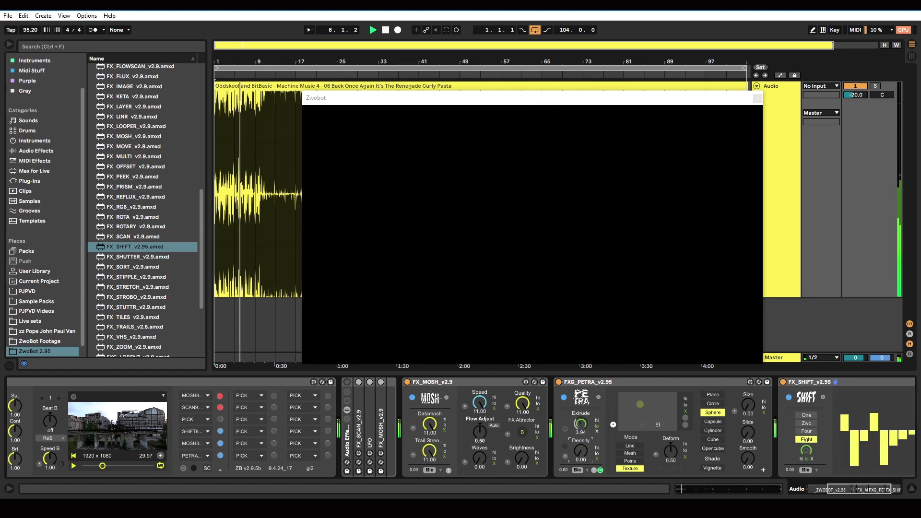
left_click(707, 421)
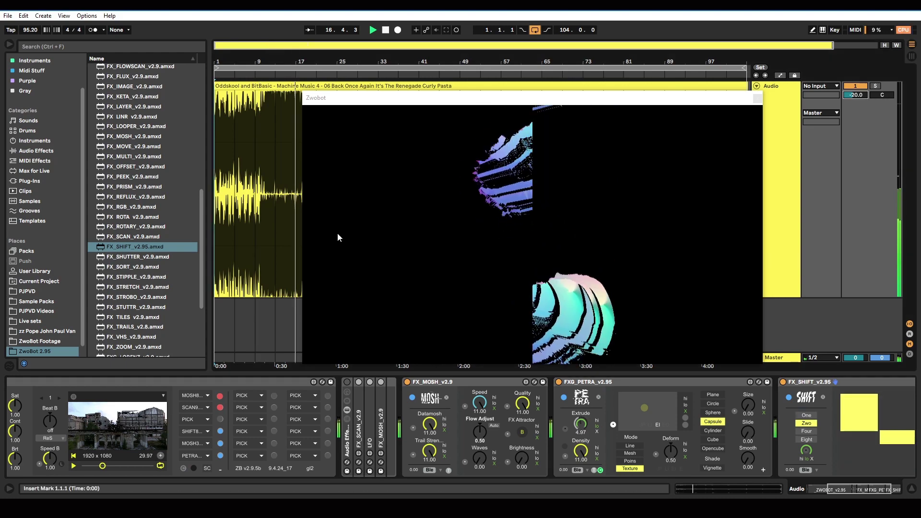
left_click(709, 431)
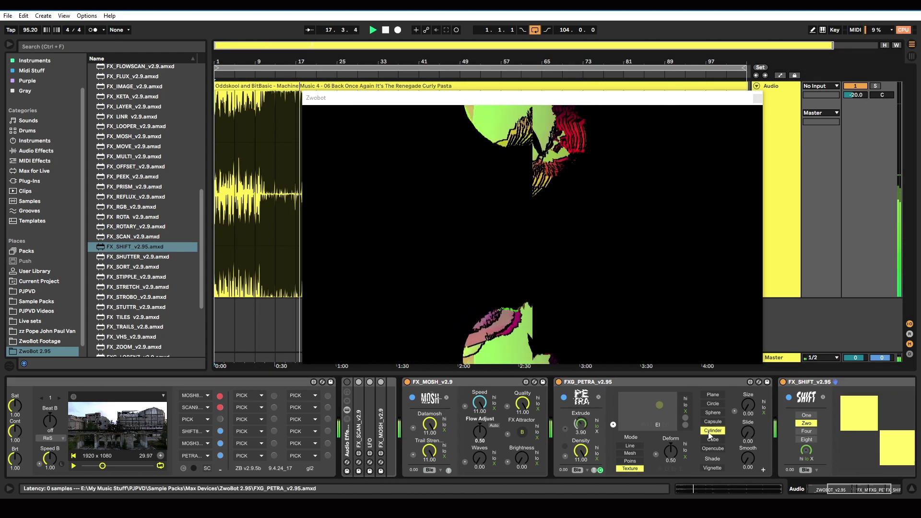
left_click(708, 440)
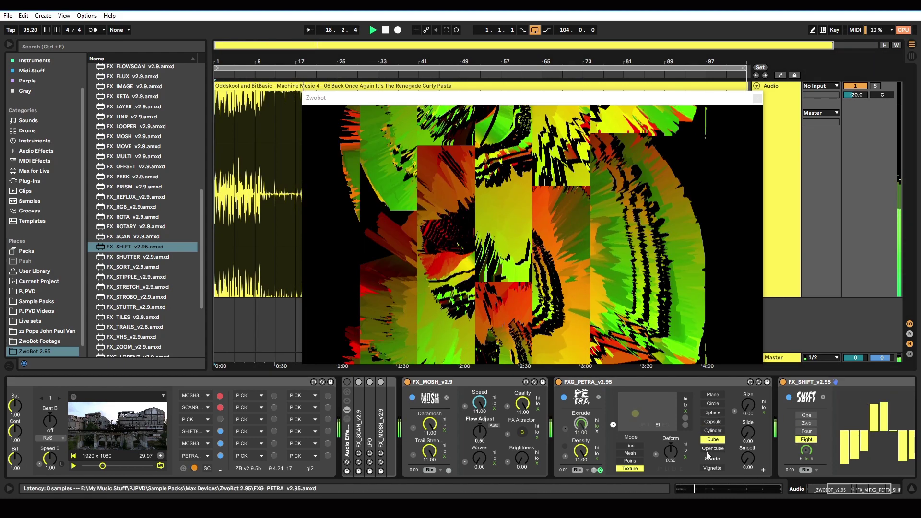
left_click(719, 451)
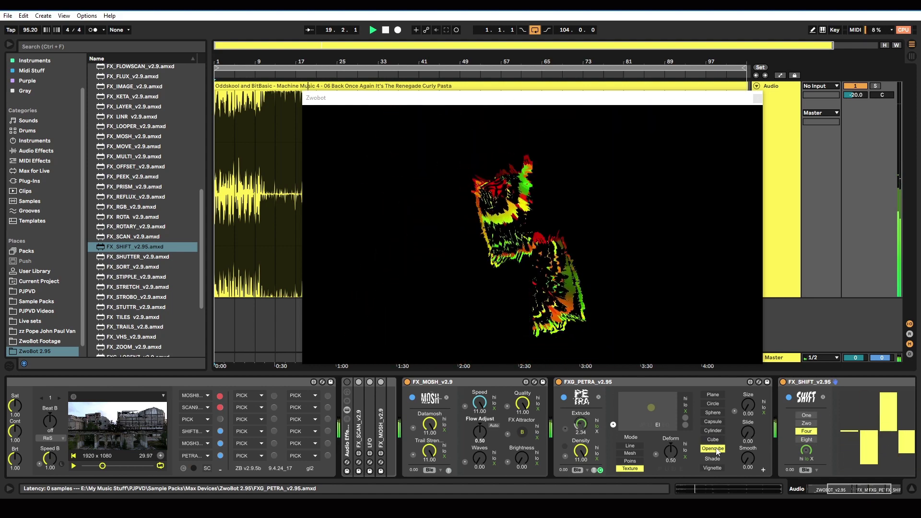
left_click(713, 413)
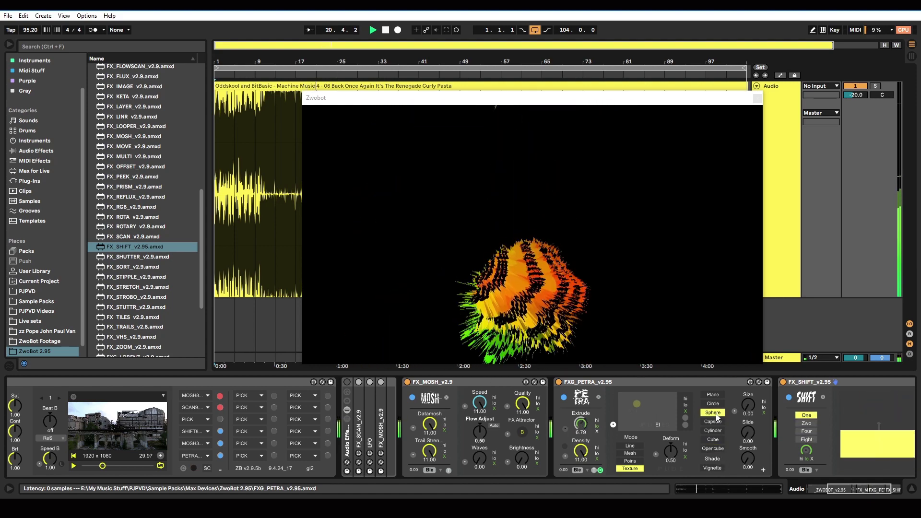
Step: Apply modulation to FXG_PETRA's Size and move the second FX_MOSH back to Zwobot's third effect slot
left_click_drag(752, 420, 757, 412)
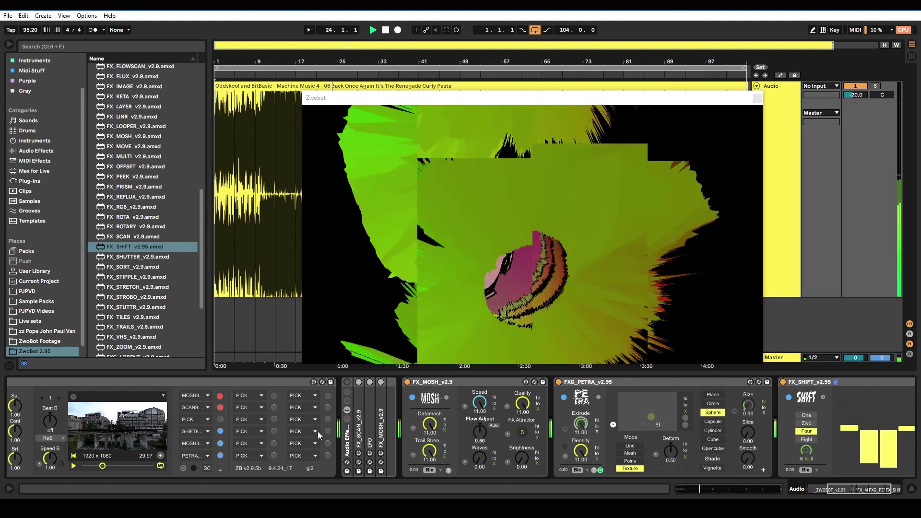
left_click_drag(189, 443, 191, 419)
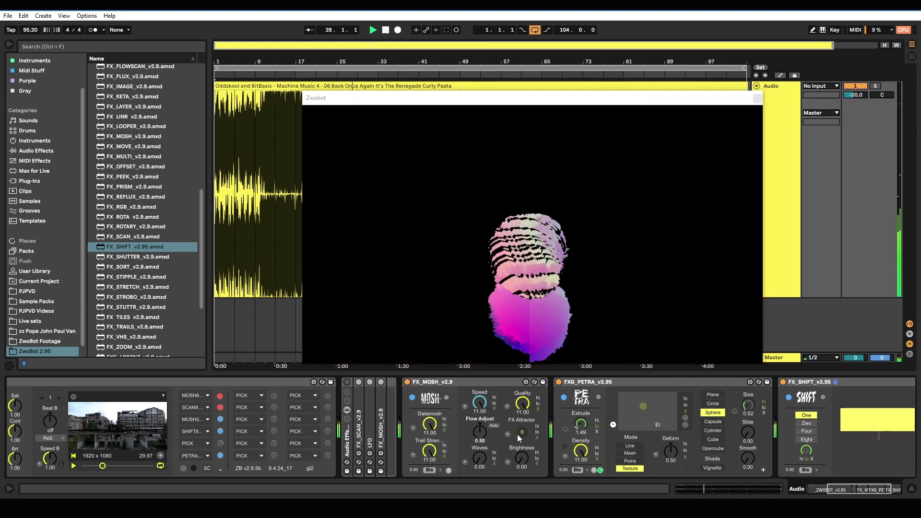
Step: Try alternative FX Attractor settings on the second FX_MOSH, including W
left_click(522, 433)
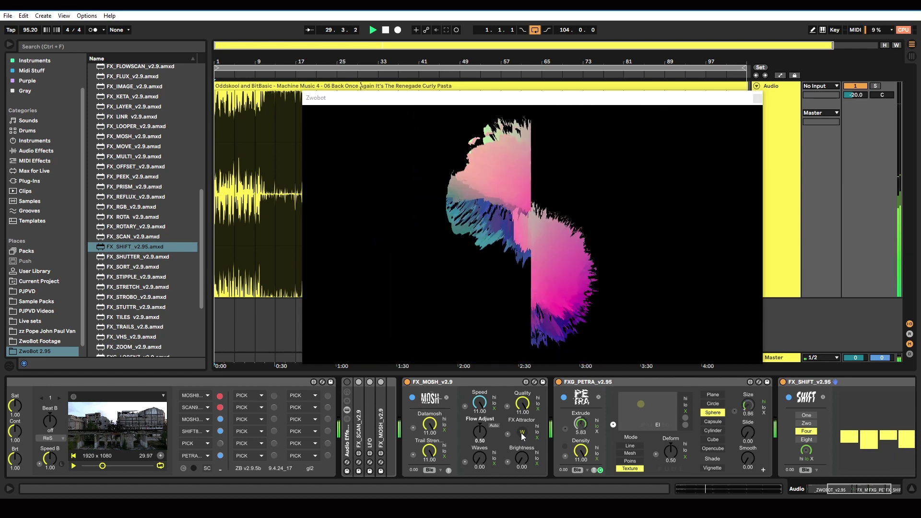
left_click(521, 433)
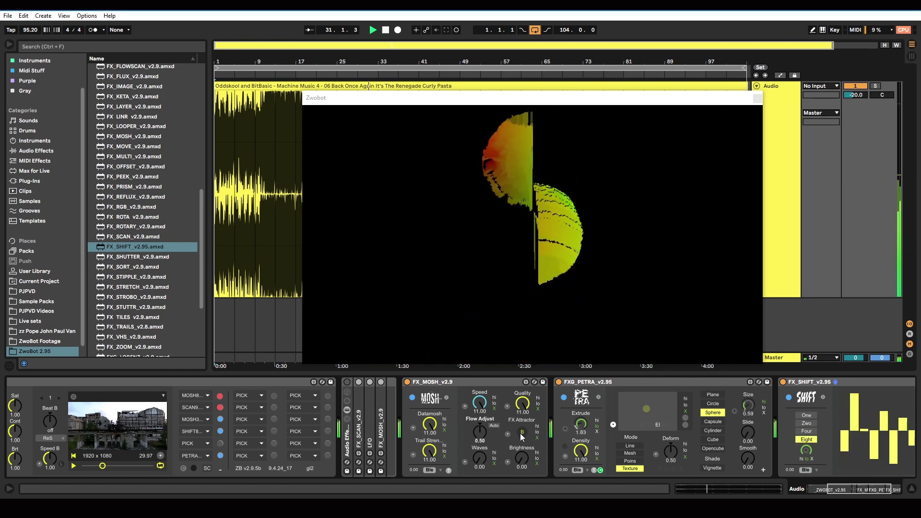
left_click(507, 434)
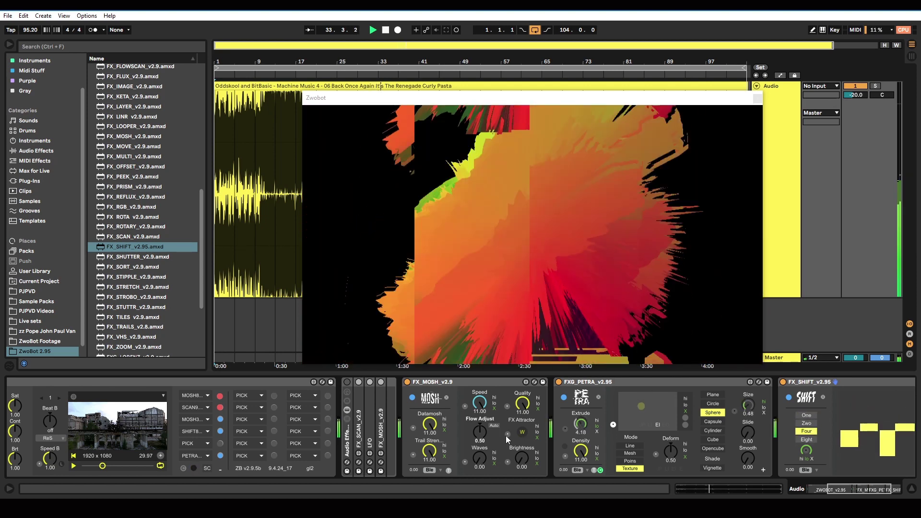
Step: Enable Auto for the second FX_MOSH's Flow Adjust and set its FX Attractor back to B
left_click_drag(521, 457, 478, 444)
left_click(493, 427)
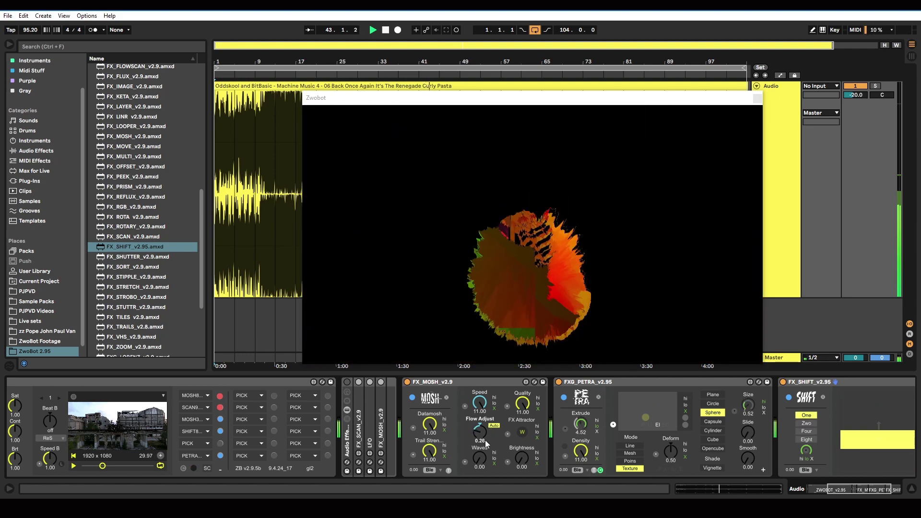
left_click(522, 434)
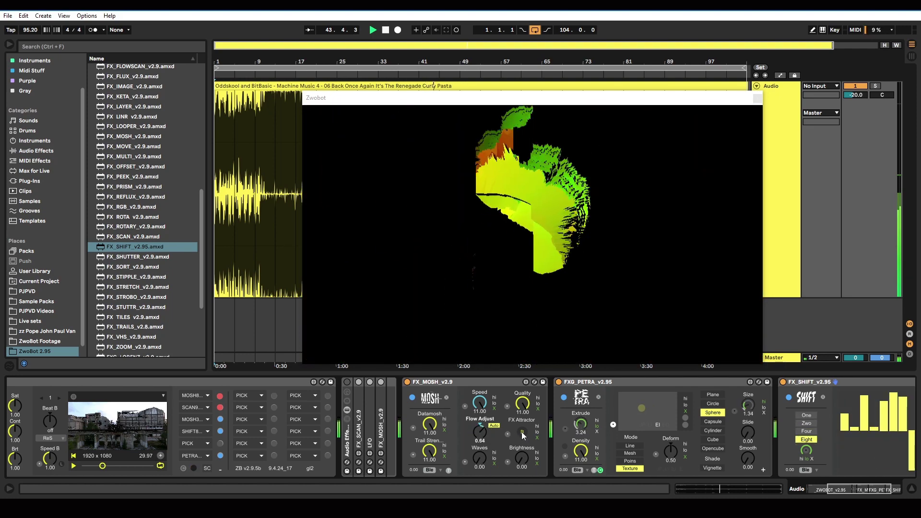
left_click(522, 434)
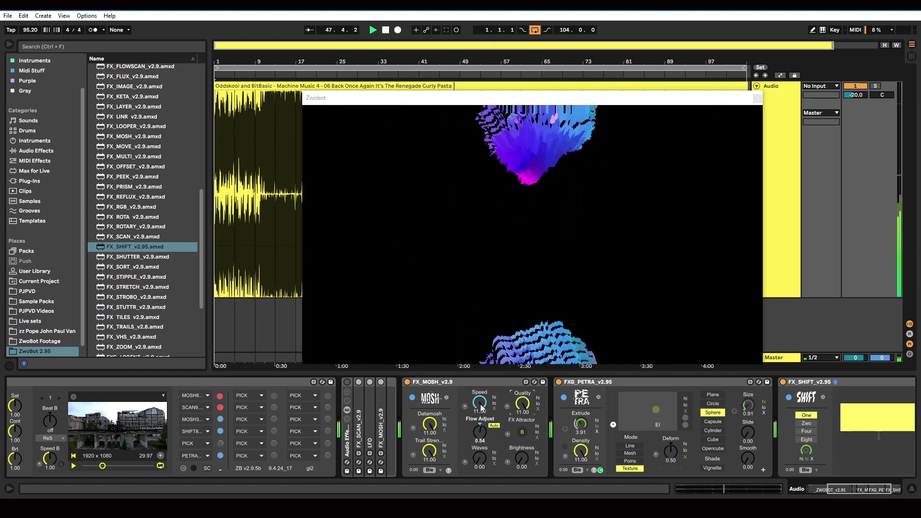
Step: Try the toggle beside the second FX_MOSH's blend setting and its Multiply blend mode
left_click(448, 472)
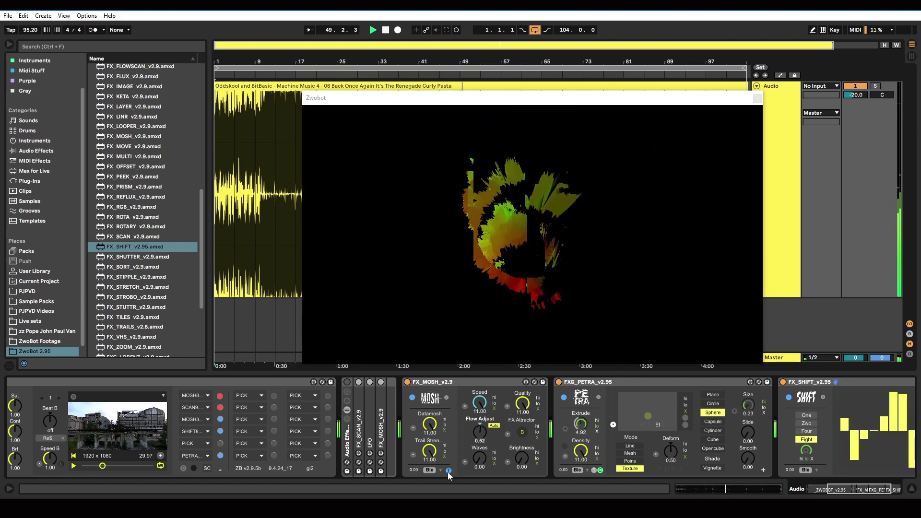
left_click(449, 471)
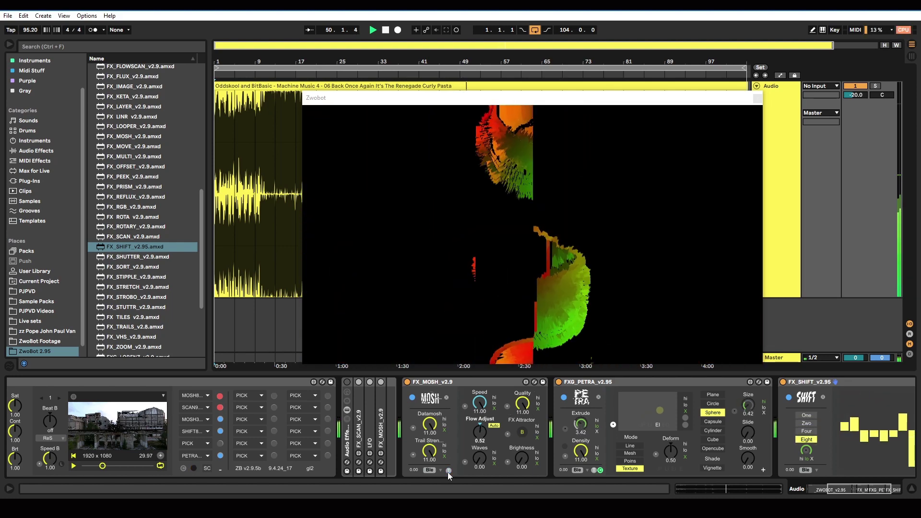
left_click(423, 469)
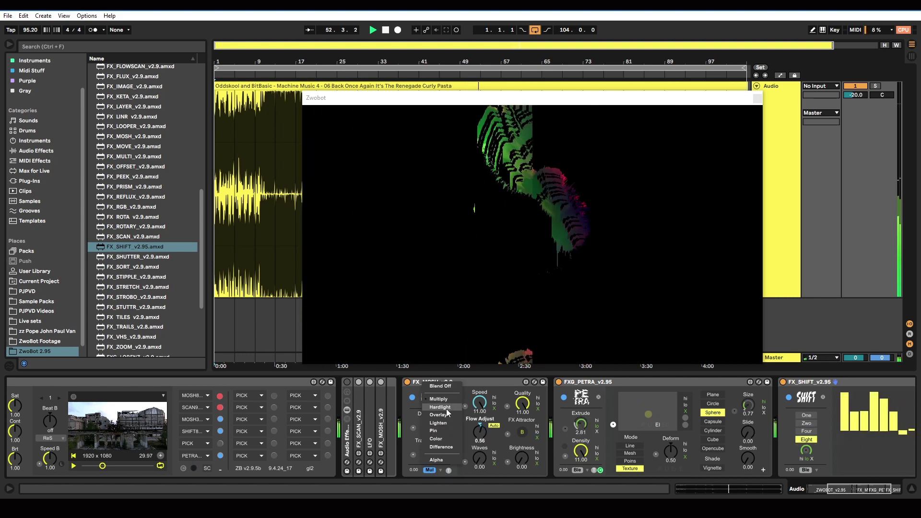
left_click(447, 409)
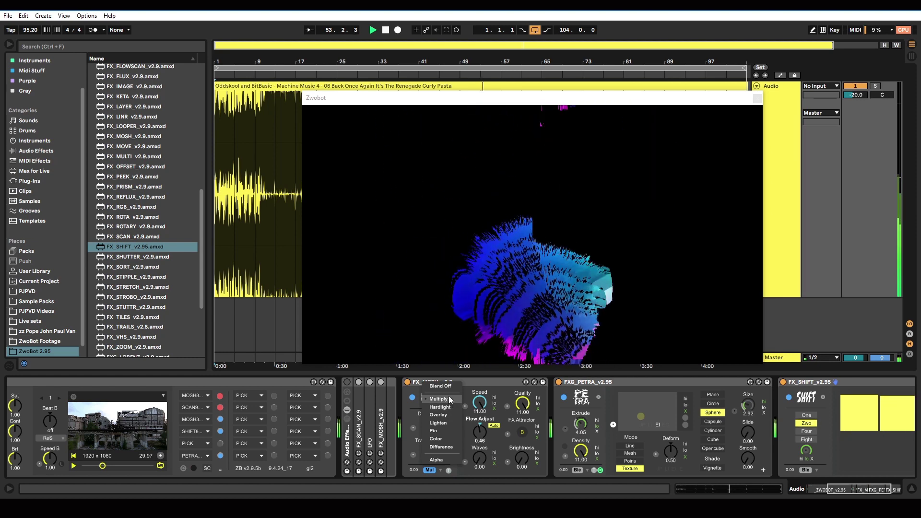
Step: Try the Multiply and Overlay blend modes on FX_SHIFT and set its blend mode to Pin
left_click(806, 470)
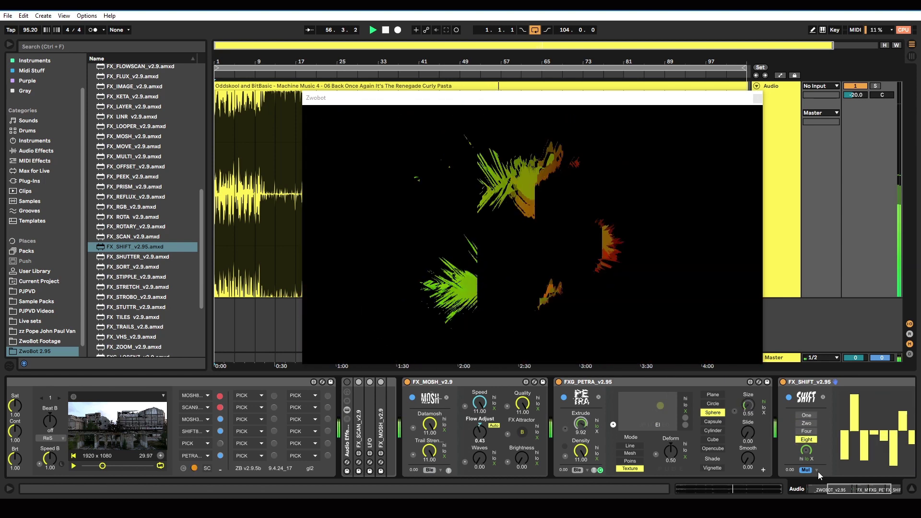
scroll(818, 471, "down", 1)
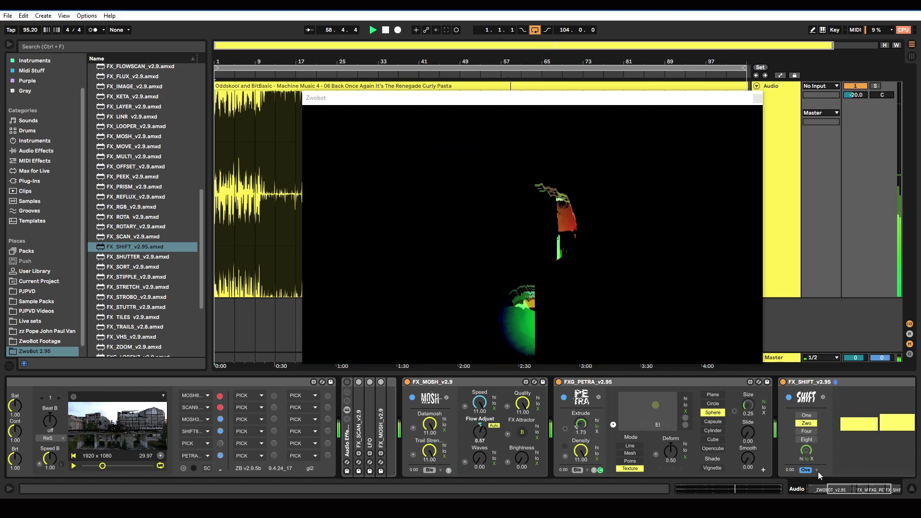
scroll(818, 472, "down", 1)
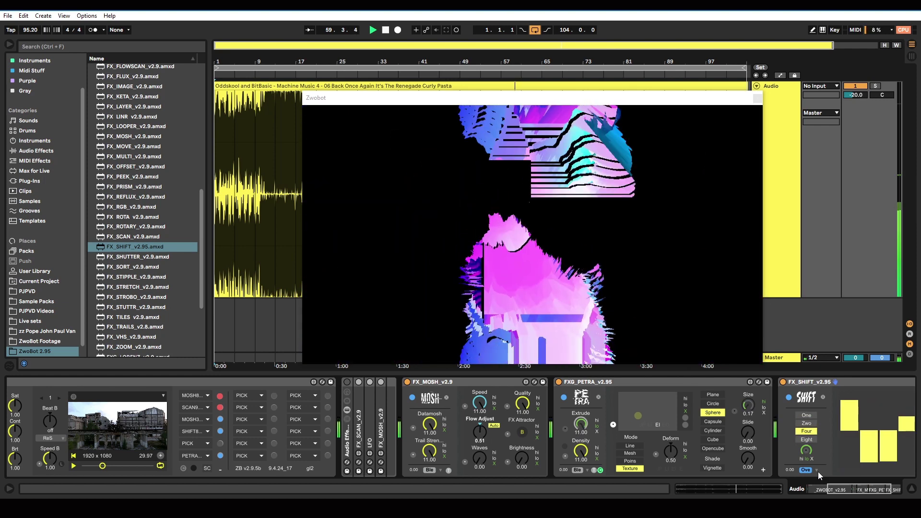
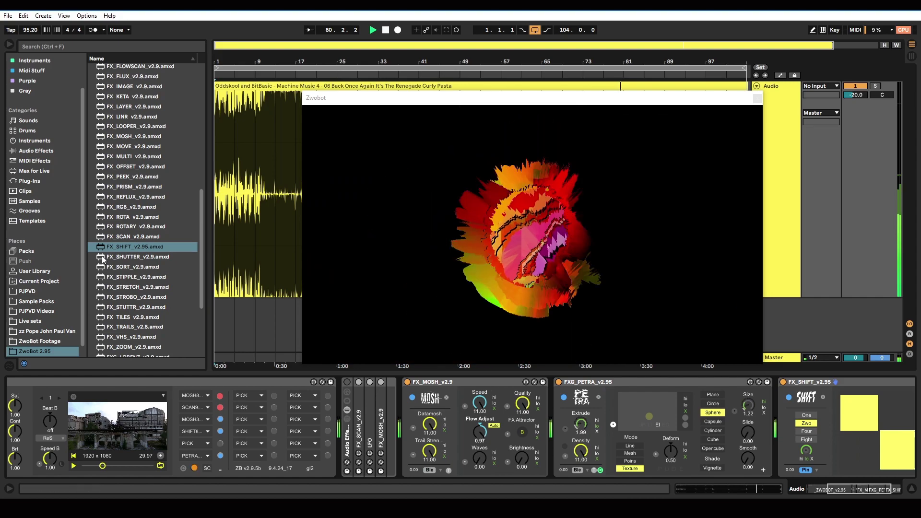
left_click(8, 15)
key("Escape")
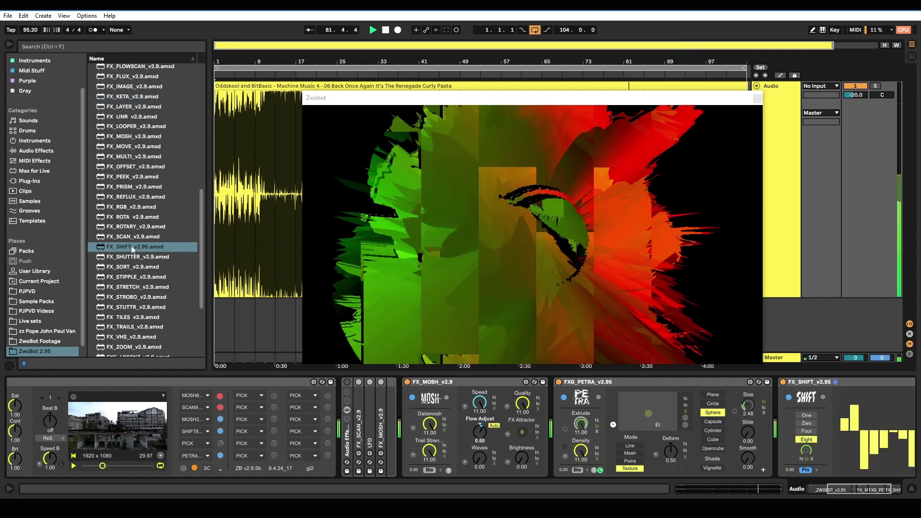
Step: Add FXG_PATTERN_v2.9 to the device chain between FXG_PETRA and FX_SHIFT
scroll(142, 325, "down", 5)
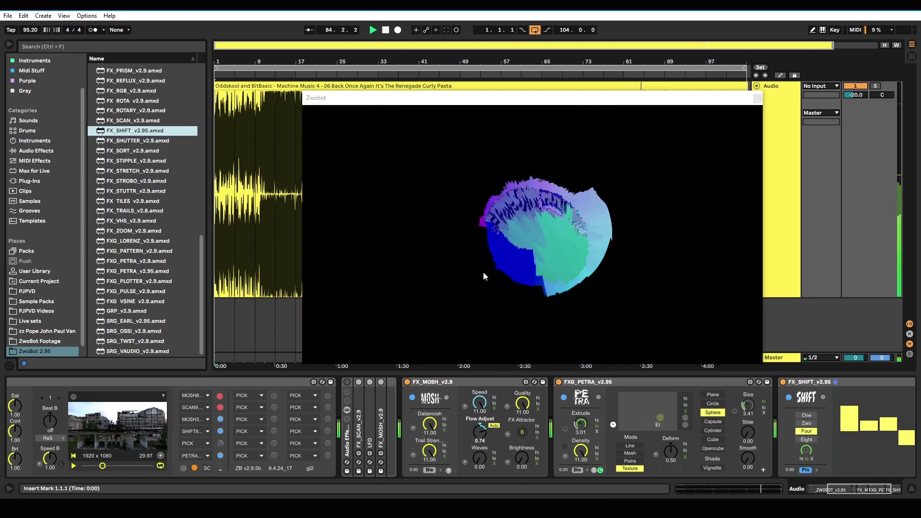
left_click(591, 382)
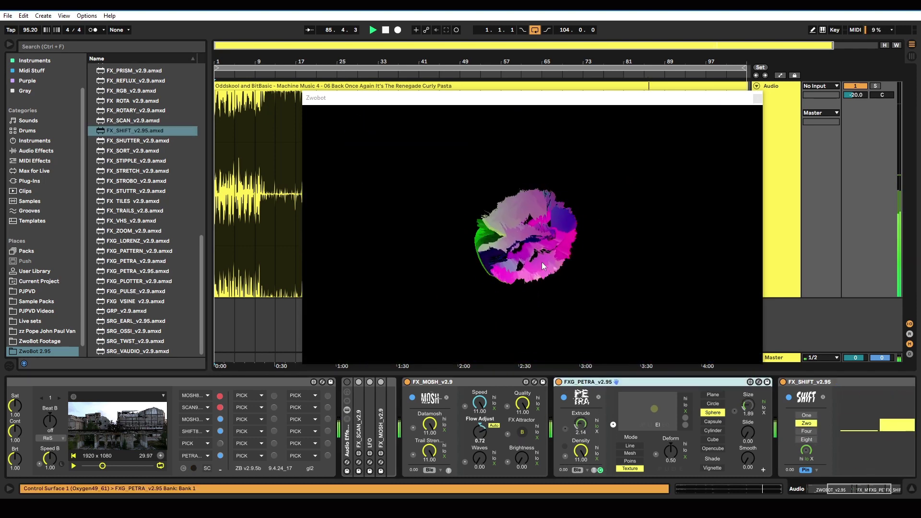
left_click(140, 251)
left_click_drag(208, 271, 780, 397)
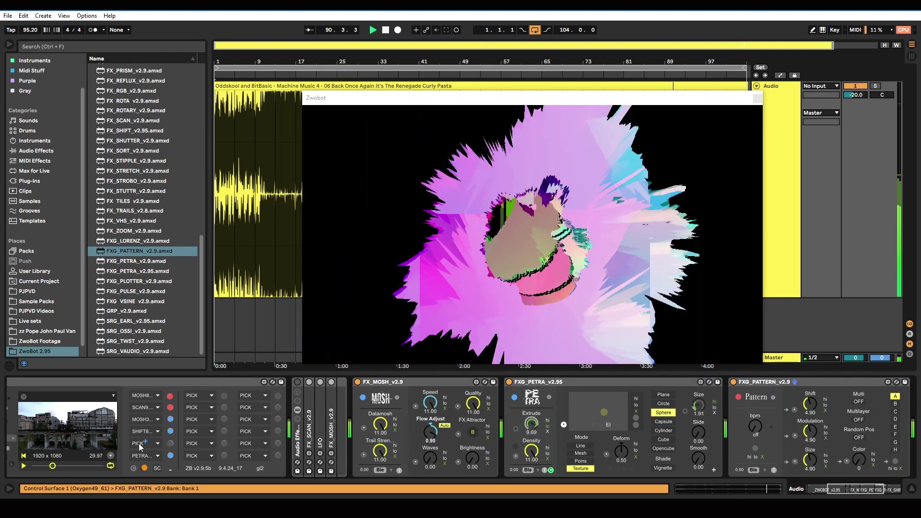
Step: Move FXG_PETRA to Zwobot's fifth effect slot and assign FXG_PATTERN to the sixth
left_click(139, 444)
left_click(158, 456)
left_click(157, 456)
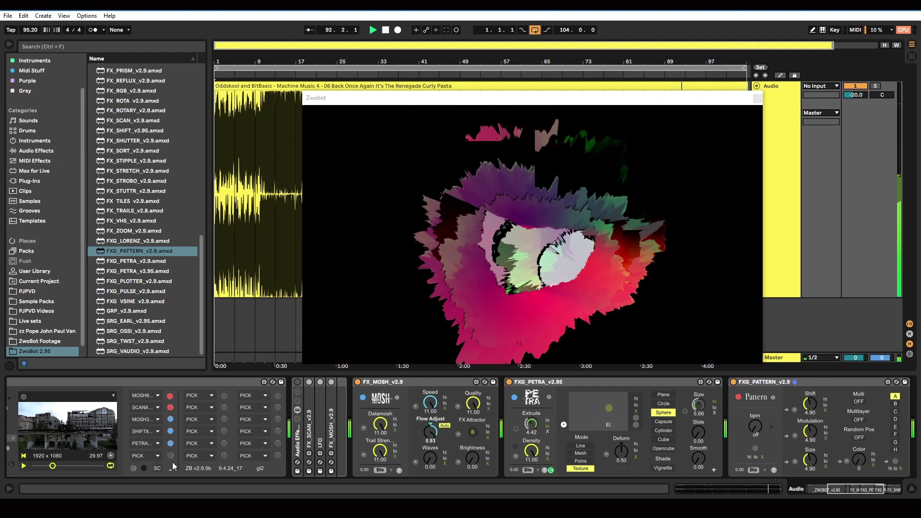
left_click(158, 456)
left_click(153, 472)
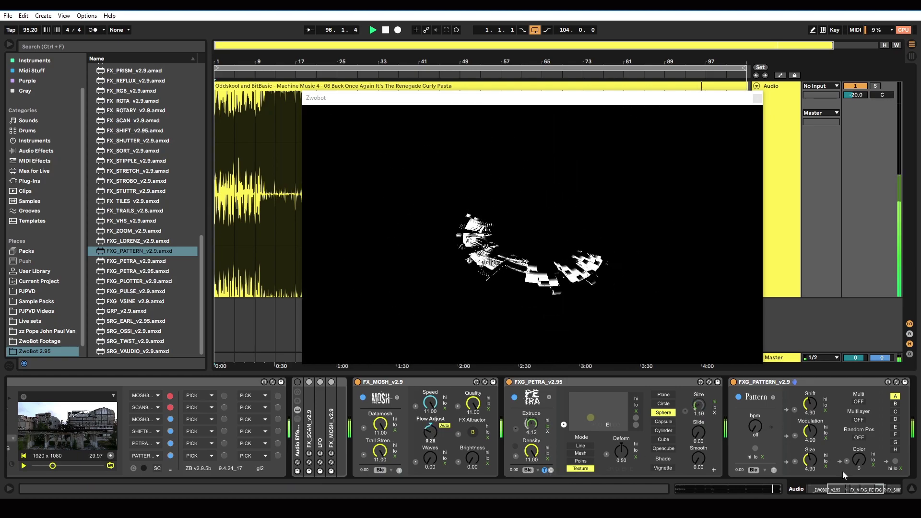
Step: Activate modulation of FXG_PATTERN's Color and A–H pattern selection, turn on Multilayer and set its bpm to 1/2n
left_click(841, 489)
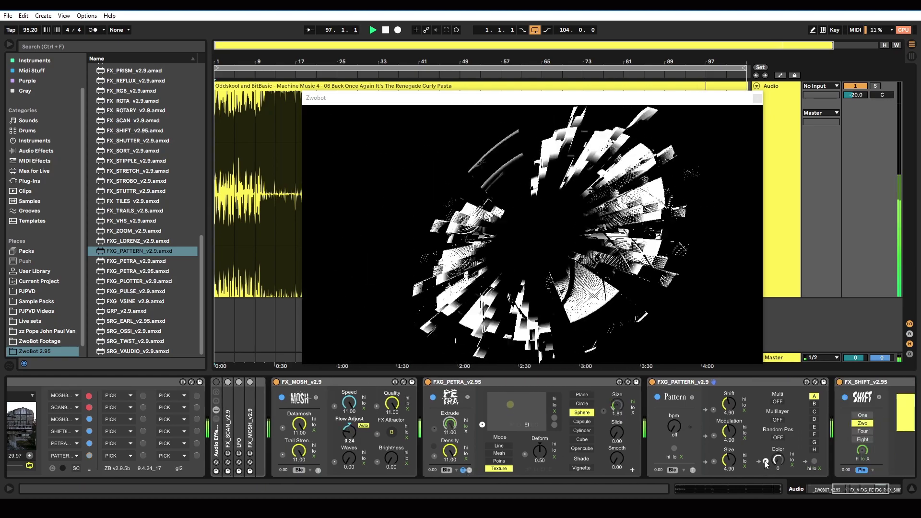
left_click(766, 461)
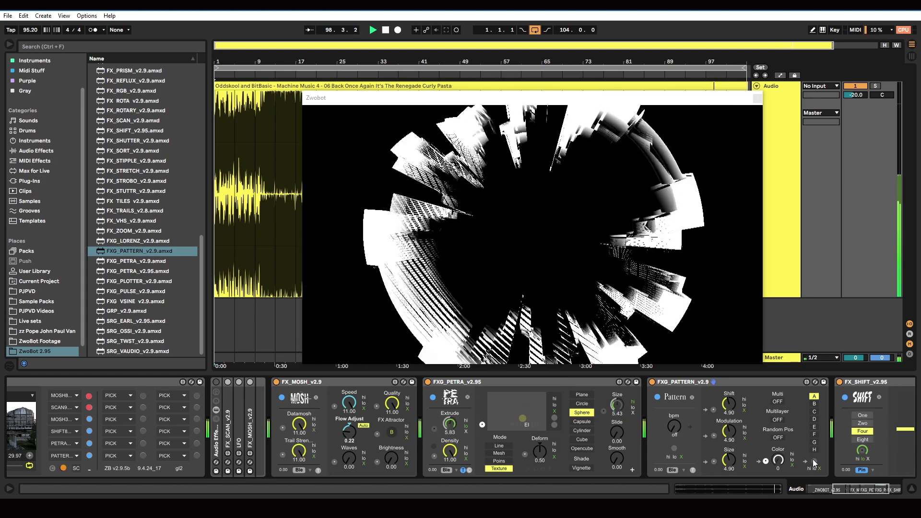
left_click(814, 460)
left_click(780, 419)
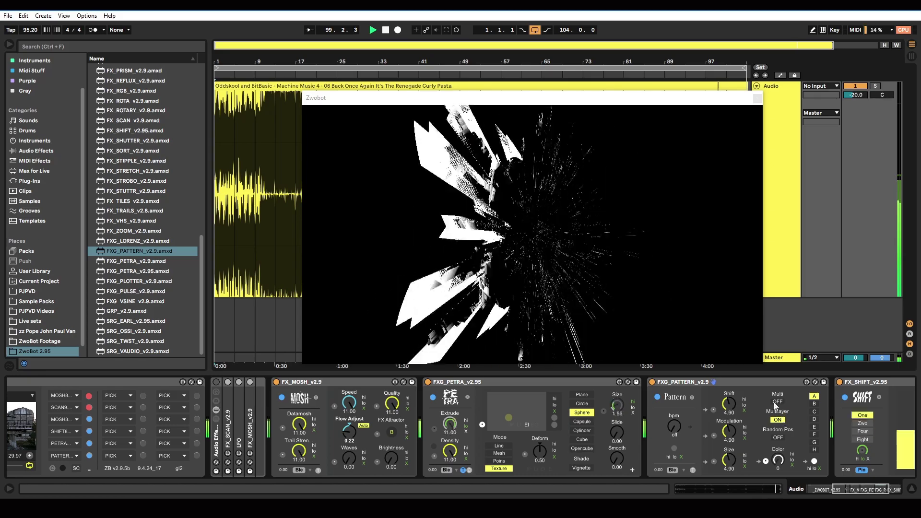
left_click_drag(674, 426, 676, 435)
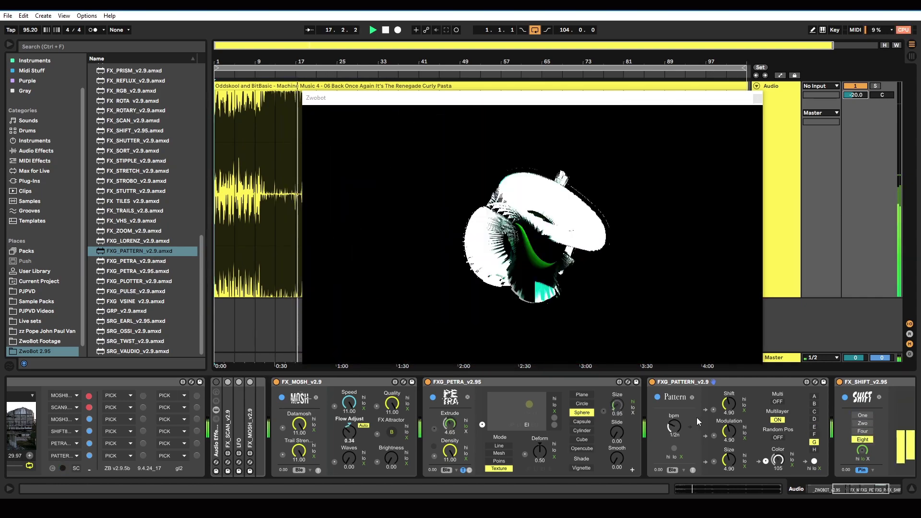
Step: Let the audio drive FXG_PATTERN's Shift and Modulation, turn on Multi and set Size to 11.00
left_click_drag(727, 435, 741, 415)
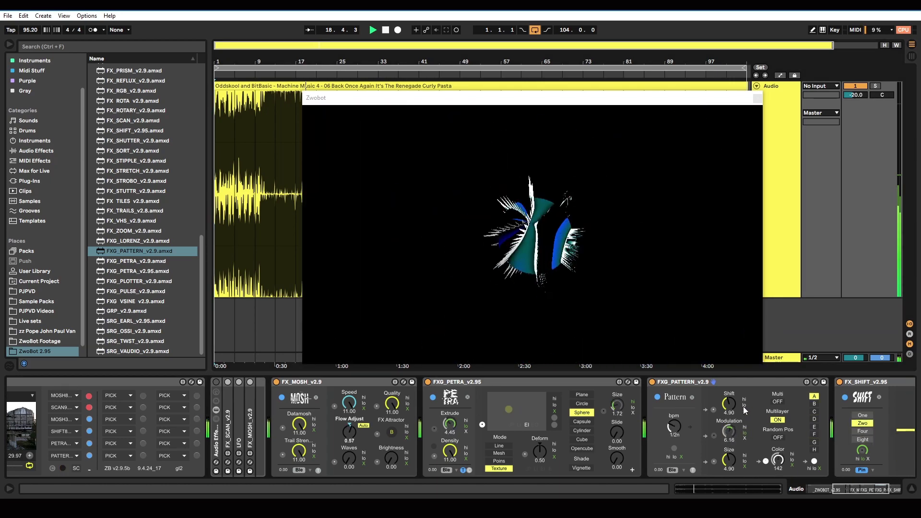
left_click(777, 402)
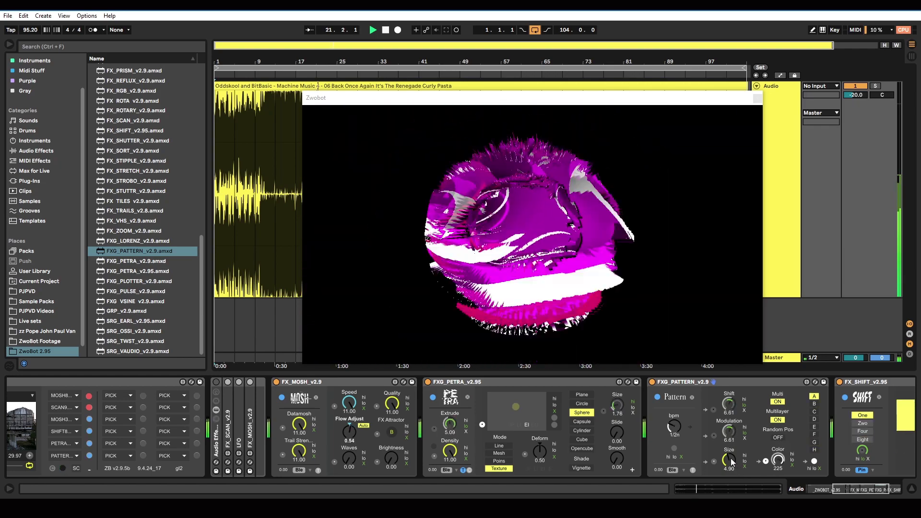
left_click_drag(731, 459, 731, 432)
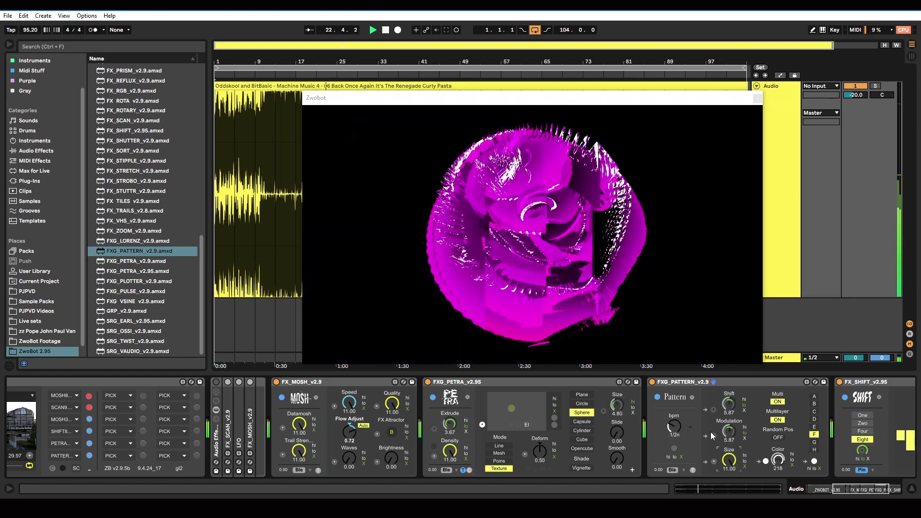
Step: Delete FXG_PATTERN from the device chain and switch the T option beside FXG_PETRA's blend setting to C
left_click(691, 388)
key("Delete")
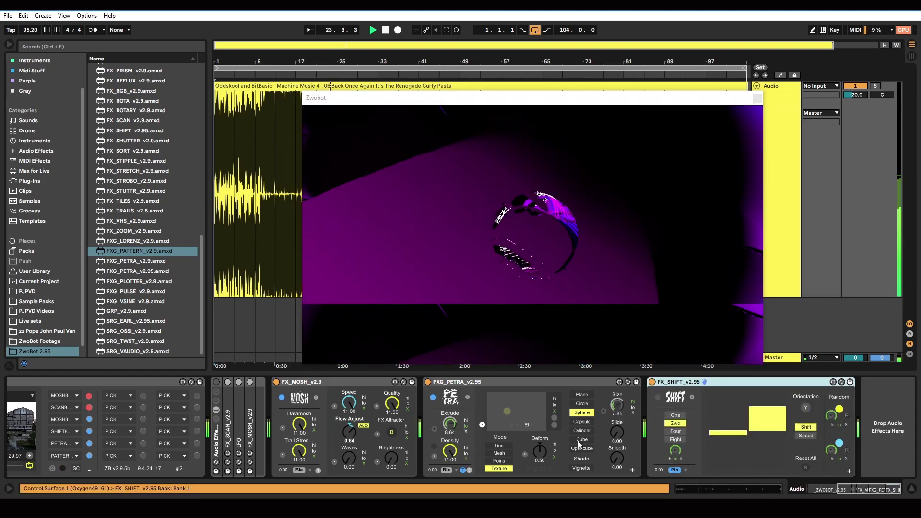
left_click(470, 471)
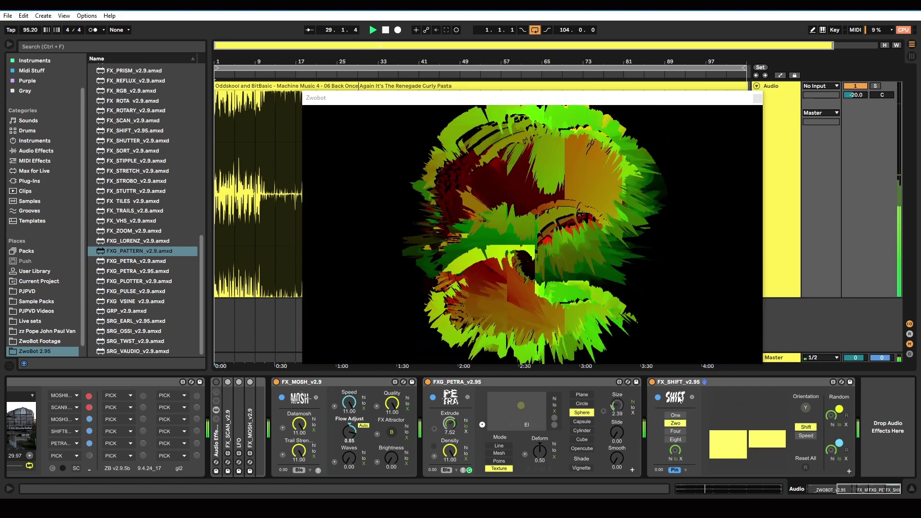
Step: Group the second FX_MOSH, FXG_PETRA and FX_SHIFT into an Audio Effect Rack, collapsing the devices and the rack
left_click(834, 488)
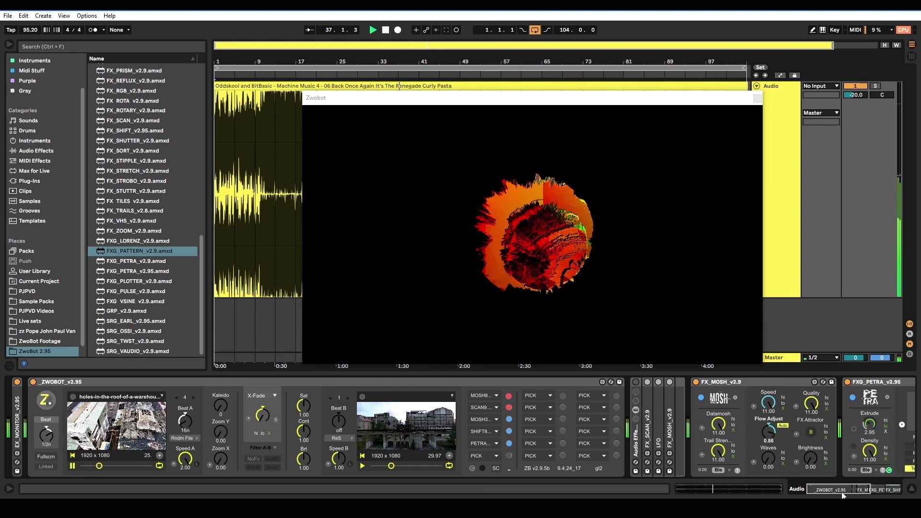
scroll(767, 410, "right", 3)
left_click_drag(833, 487, 851, 487)
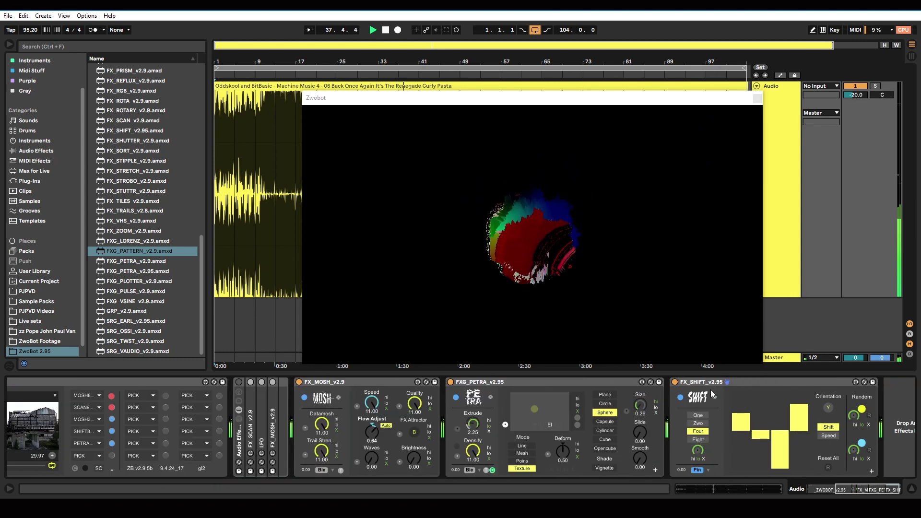
double_click(712, 385)
double_click(499, 384)
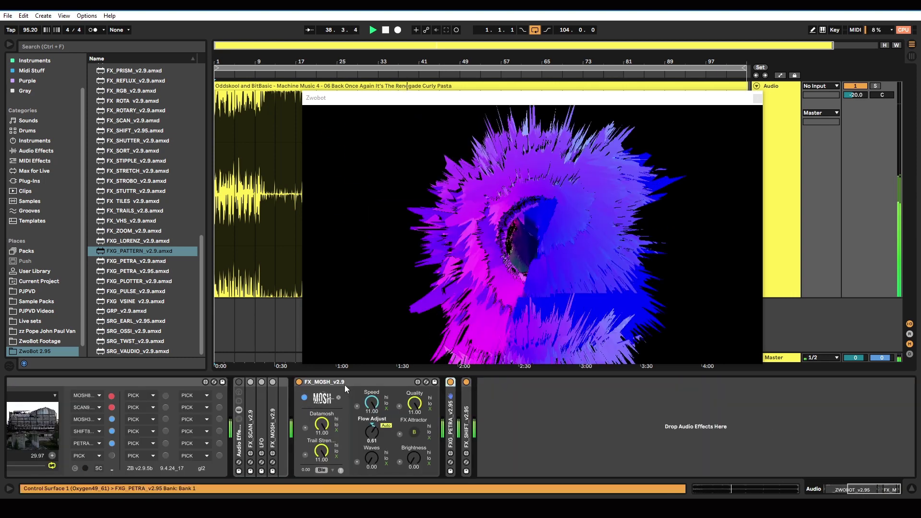
left_click(330, 382)
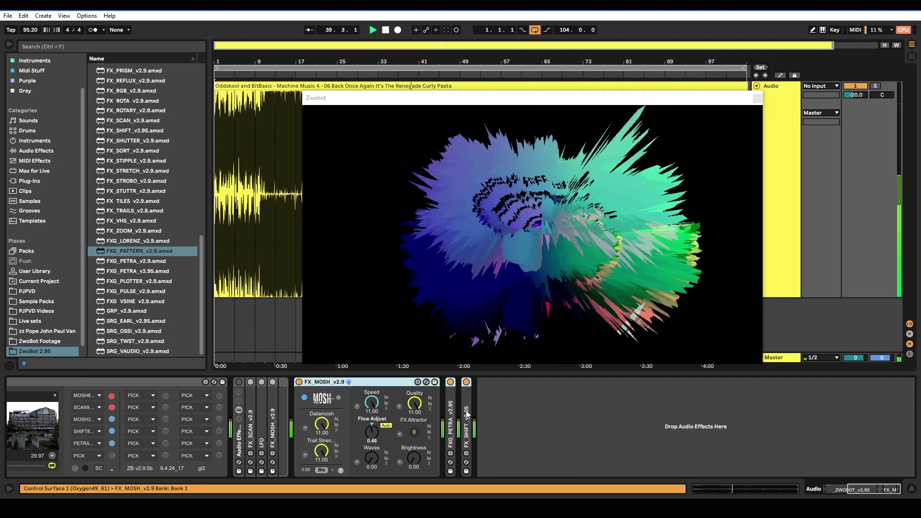
key("ctrl+g")
double_click(347, 383)
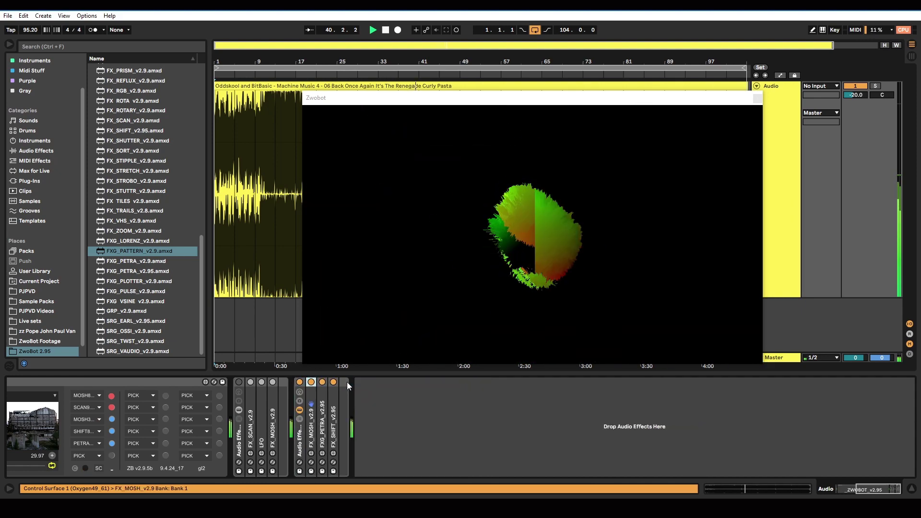
Step: Check the first Audio Effect Rack's effects on their own, and leave both racks switched off
left_click(239, 382)
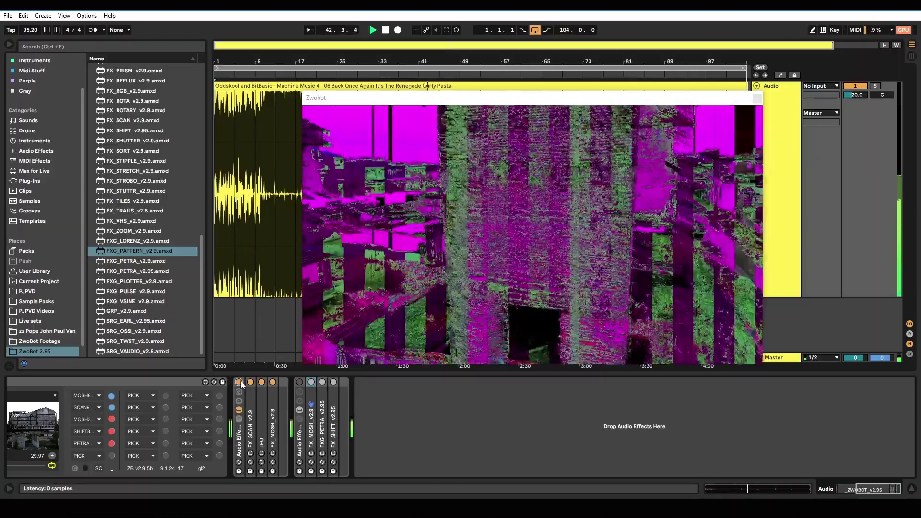
left_click(300, 383)
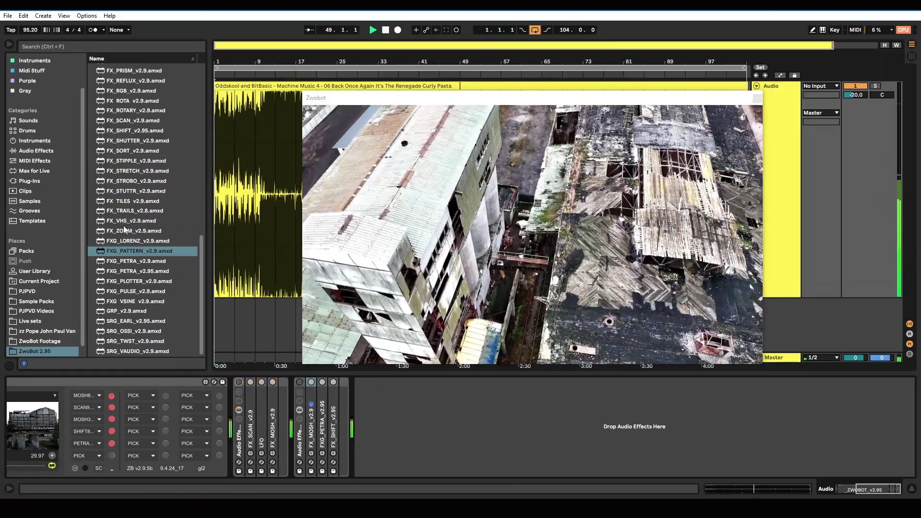
Step: Add a new FX_MOSH_v2.9 after the two racks and assign it to the third slot of Zwobot's middle effect column
scroll(139, 177, "up", 5)
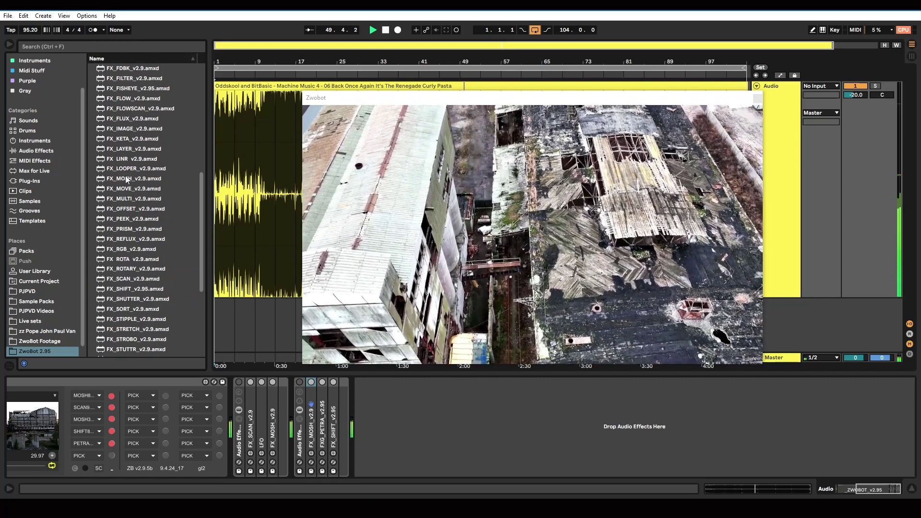
left_click_drag(127, 180, 270, 241)
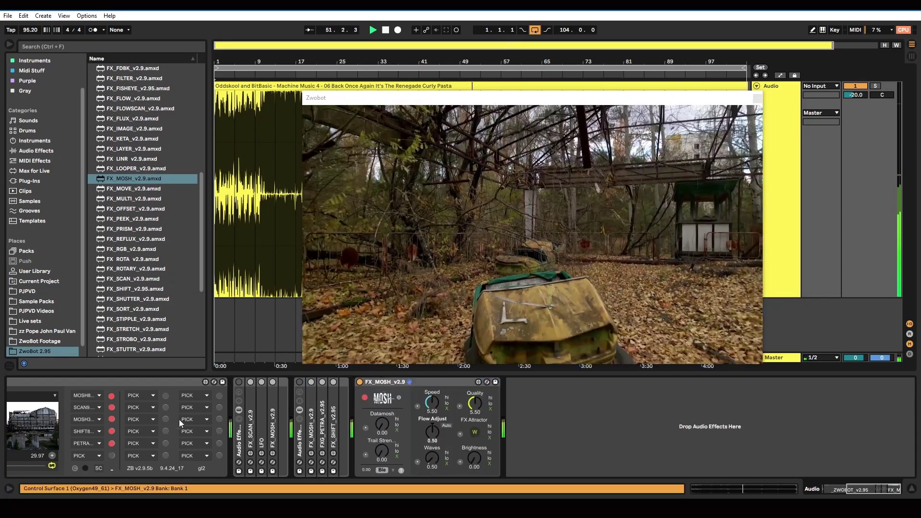
left_click(152, 420)
left_click(157, 438)
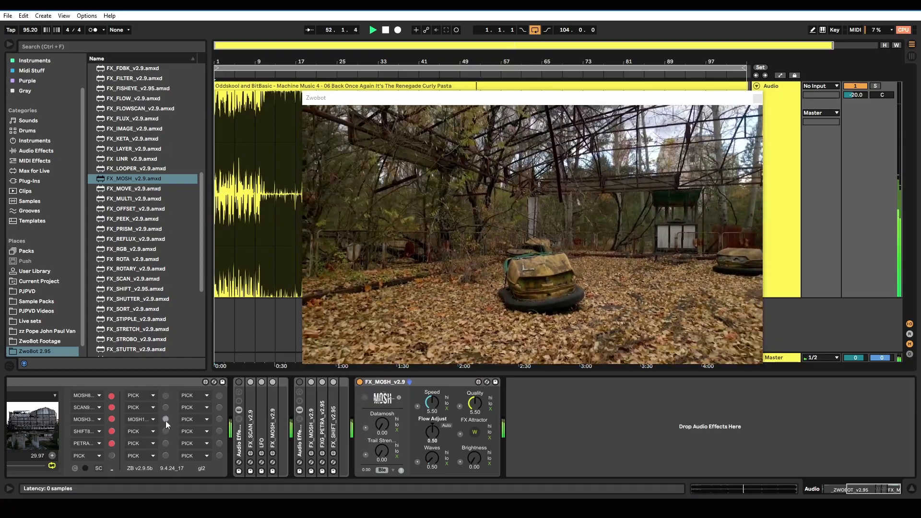
Step: Set the new FX_MOSH's Datamosh, Trail Strength and Quality to 11.00 and Brightness to 0.00, and activate modulation of FX Attractor
left_click_drag(384, 425, 384, 412)
left_click_drag(382, 454, 382, 425)
left_click_drag(481, 410, 482, 381)
left_click(461, 435)
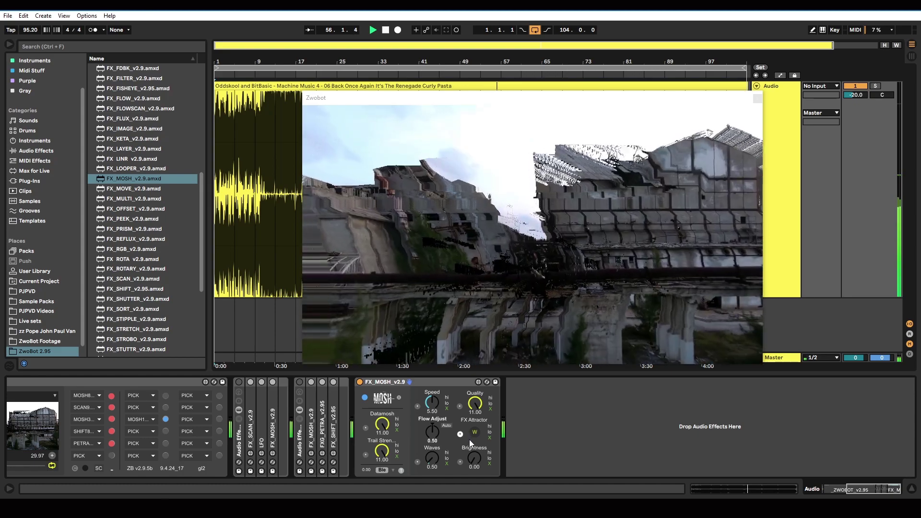
Step: On the new FX_MOSH, set Waves to 0.00, turn on Auto for Flow Adjust and set Datamosh to 4.33
left_click_drag(437, 467, 437, 480)
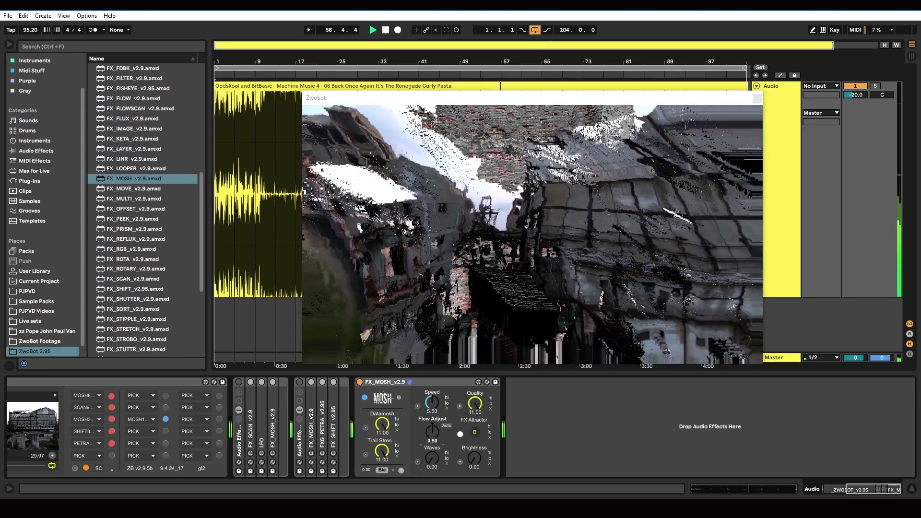
left_click(471, 428)
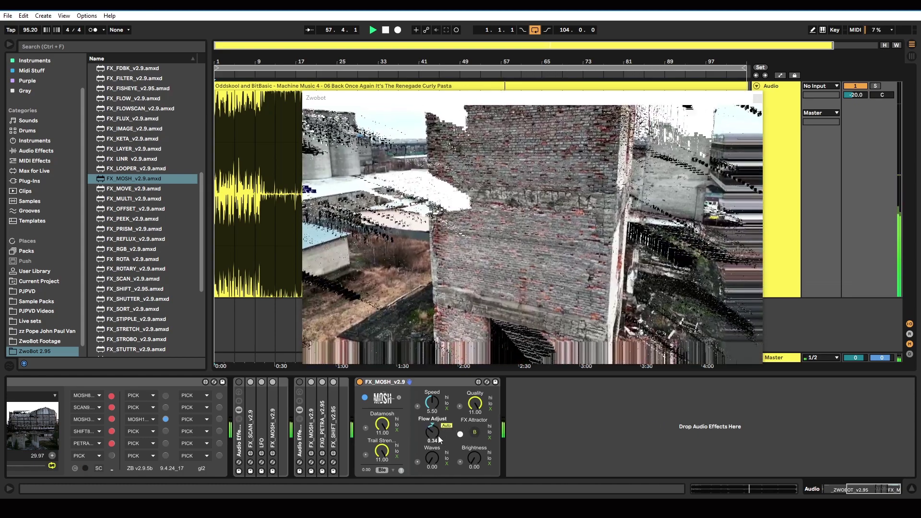
left_click_drag(438, 435, 421, 462)
left_click_drag(383, 425, 382, 444)
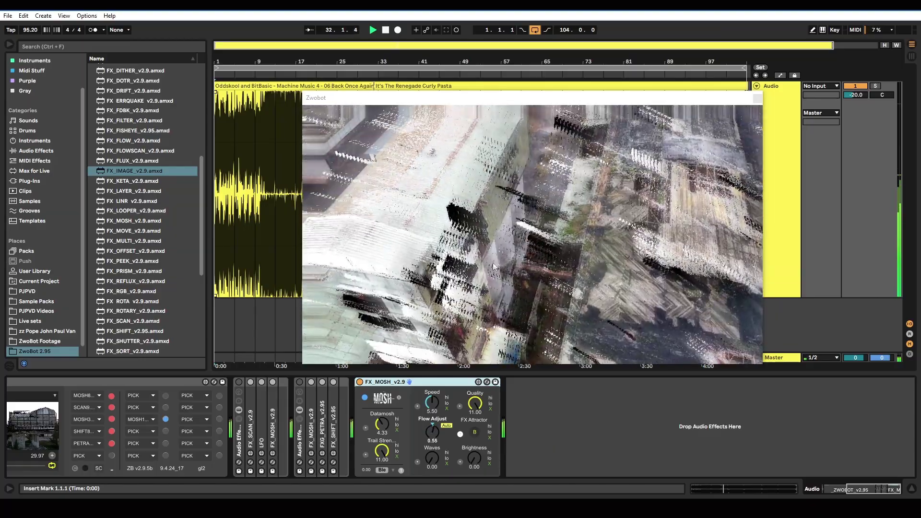
Step: Insert a MIDI track below the Audio track
left_click(786, 203)
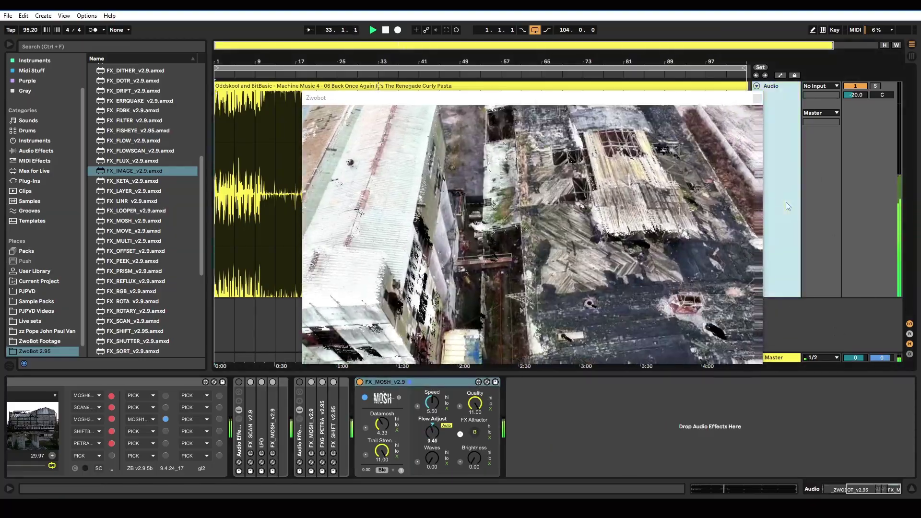
right_click(790, 315)
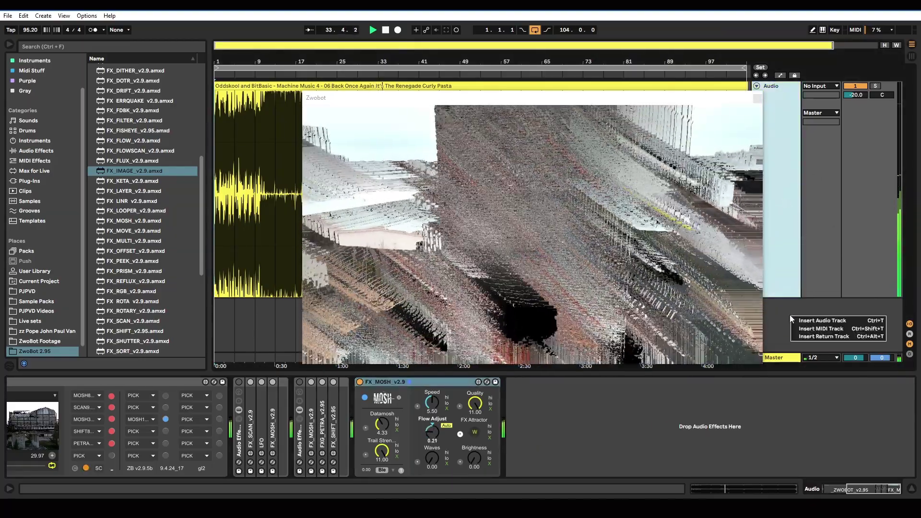
left_click(802, 331)
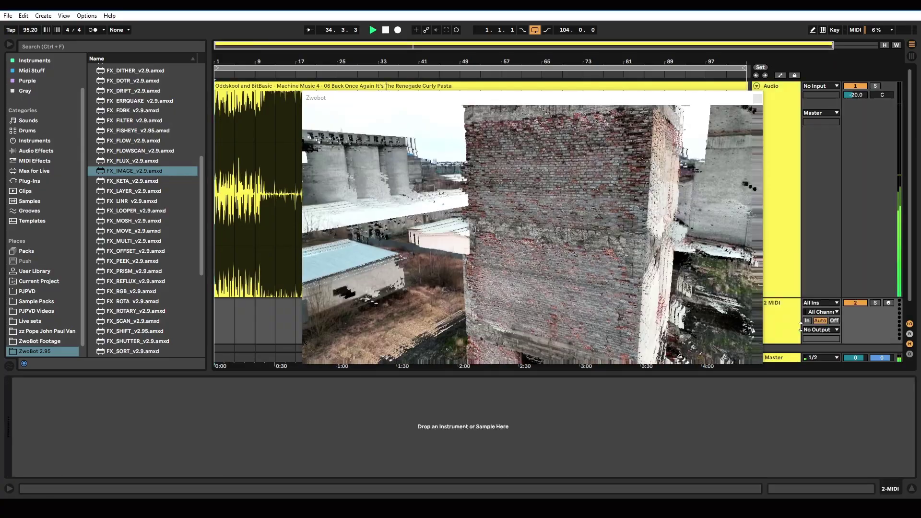
Step: Load EX_RACK-QUICKSET_v2.9 onto the new MIDI track and fill its empty pads with image files
scroll(132, 230, "up", 7)
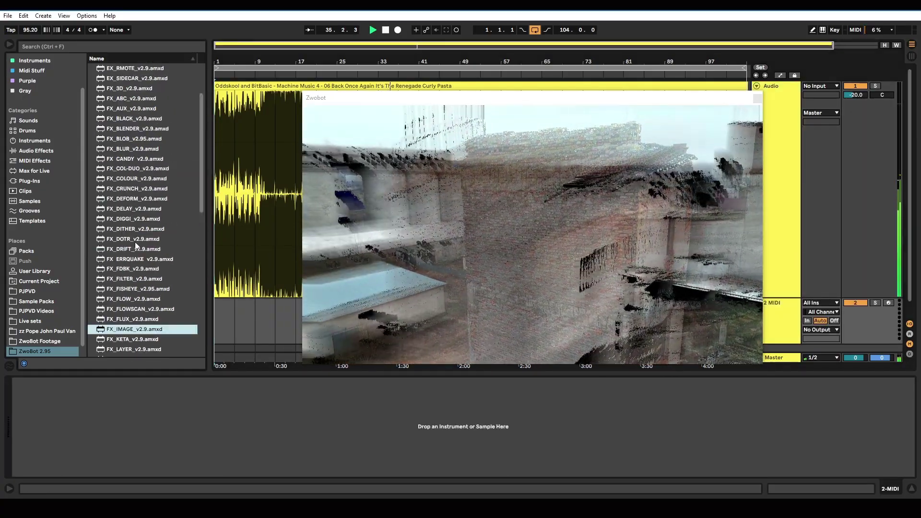
left_click_drag(327, 103, 210, 341)
left_click_drag(144, 111, 768, 326)
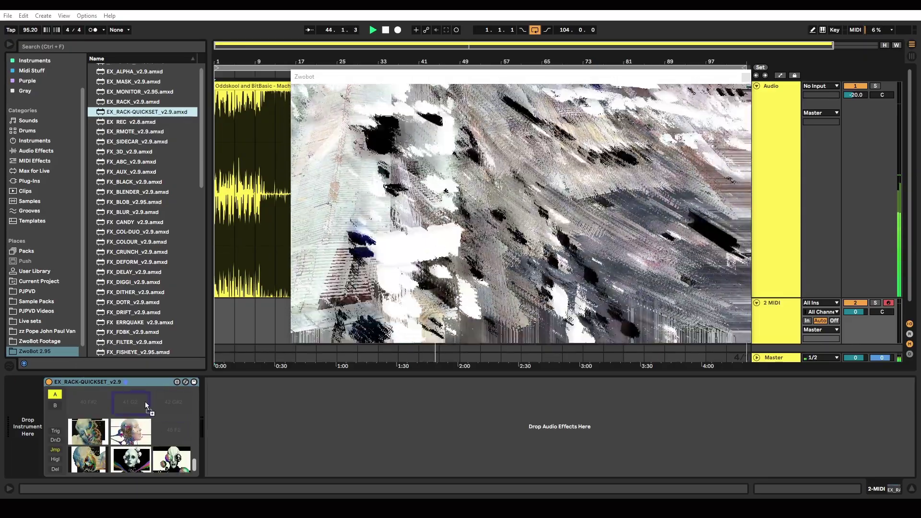
left_click_drag(146, 406, 99, 402)
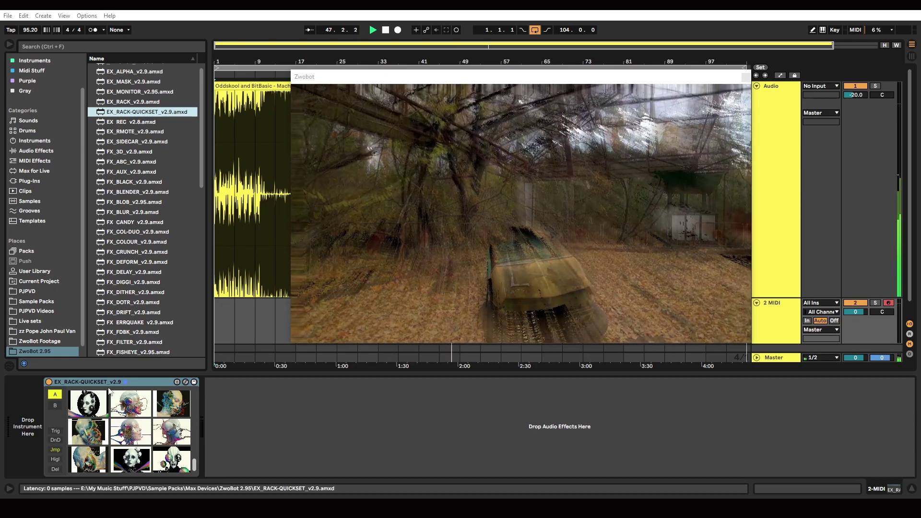
Step: Hide the browser, shift the Zwobot preview window aside and fit the tracks to the arrangement's height
left_click_drag(428, 80, 384, 84)
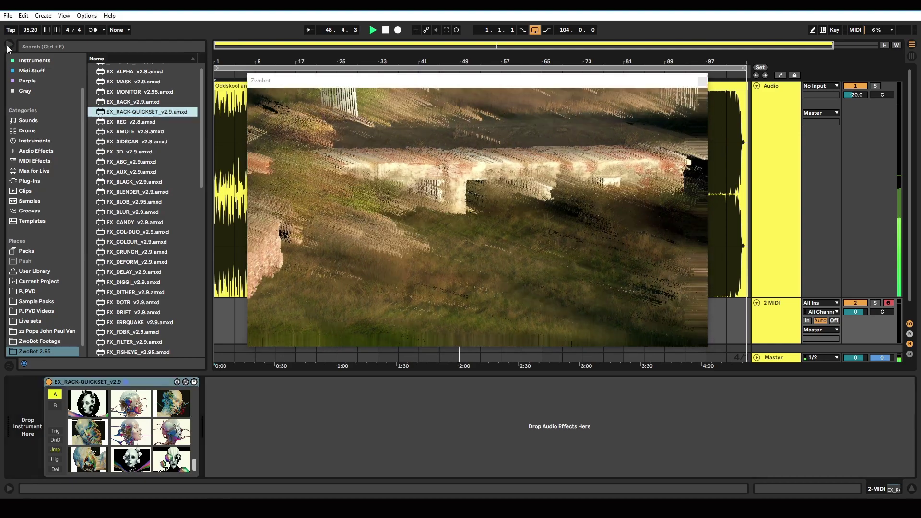
left_click(9, 46)
left_click_drag(273, 82, 267, 80)
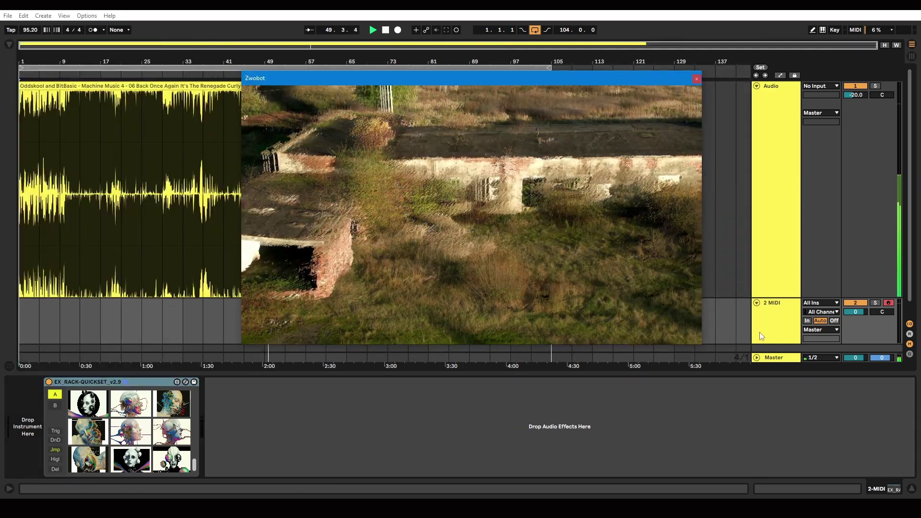
left_click(770, 323)
key("h")
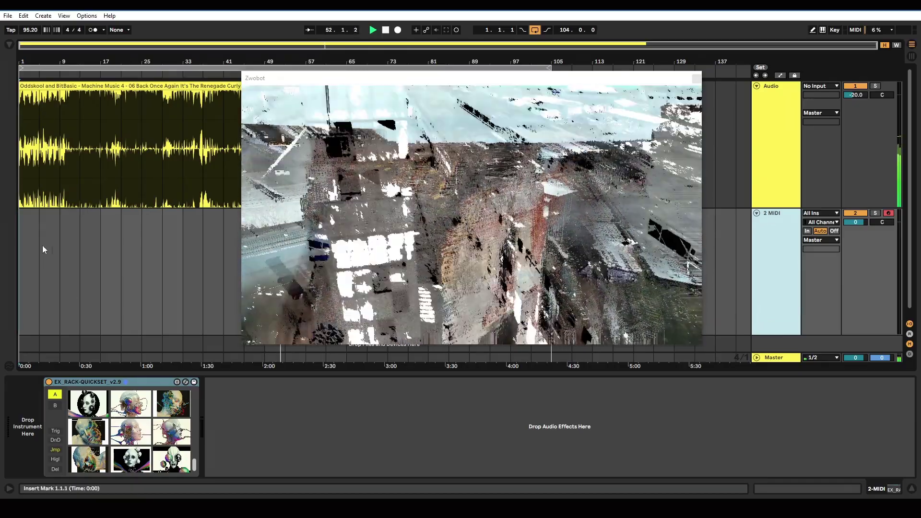
Step: Create an empty four-bar MIDI clip at the start of the 2 MIDI track and return to its device view
double_click(27, 223)
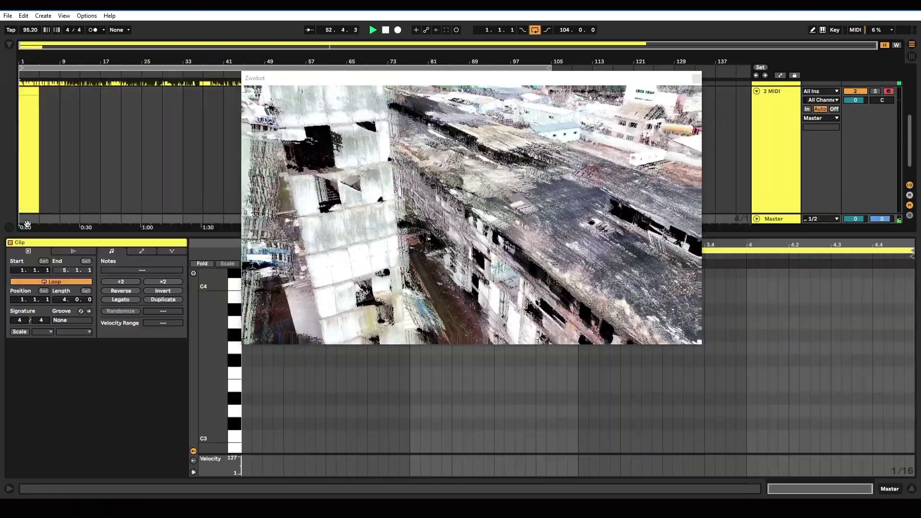
left_click(31, 91)
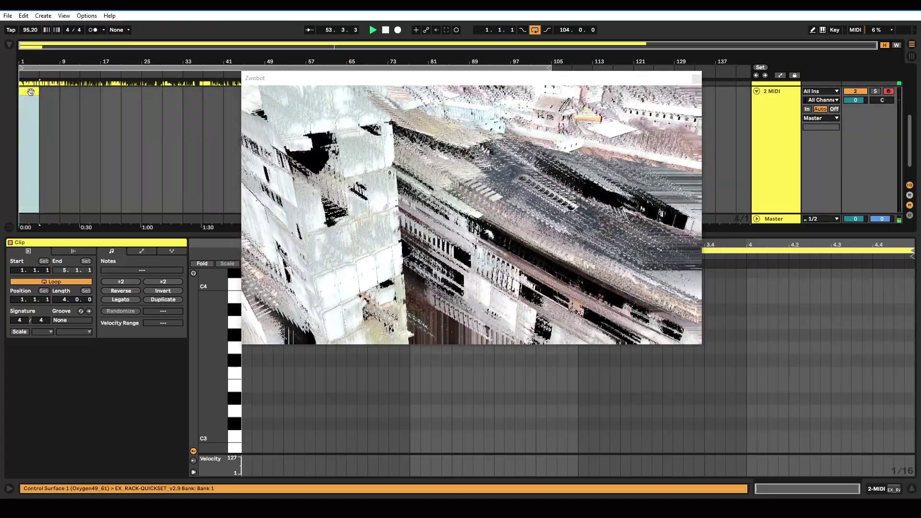
key("shift+Tab")
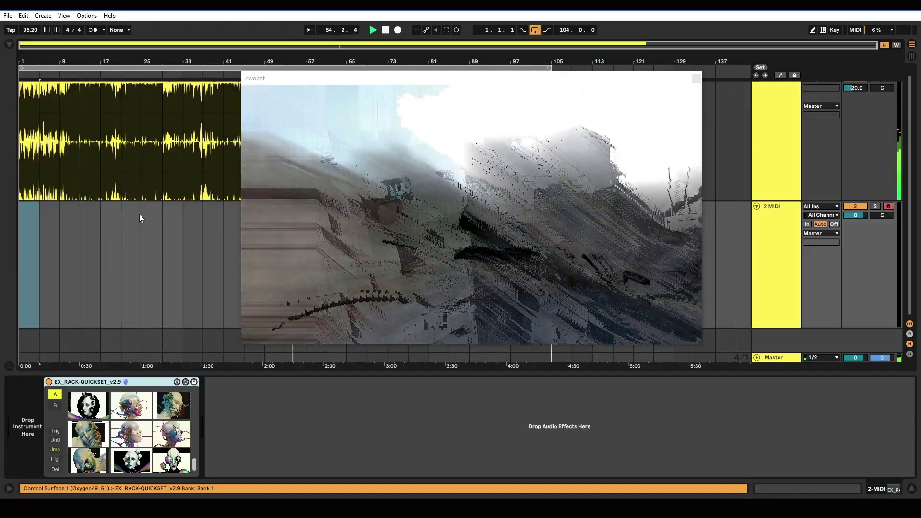
Step: Switch to Session view, create an empty clip in the 2 MIDI track's first slot, and clear the mixer and preview window out of the way
key("Tab")
left_click_drag(262, 79, 419, 130)
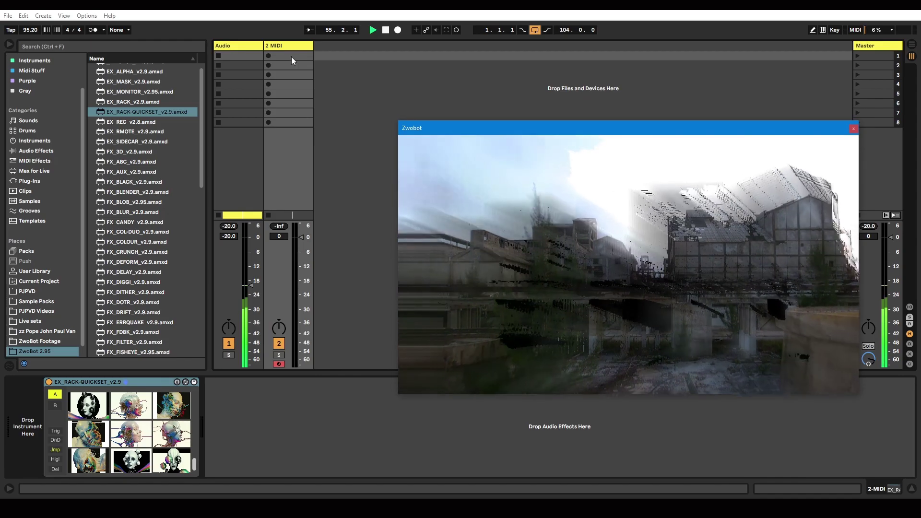
double_click(292, 57)
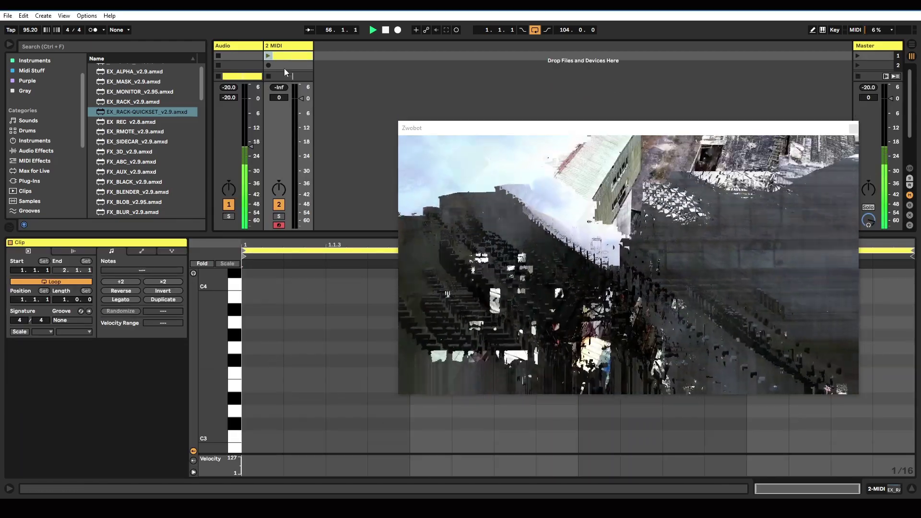
key("ctrl+alt+m")
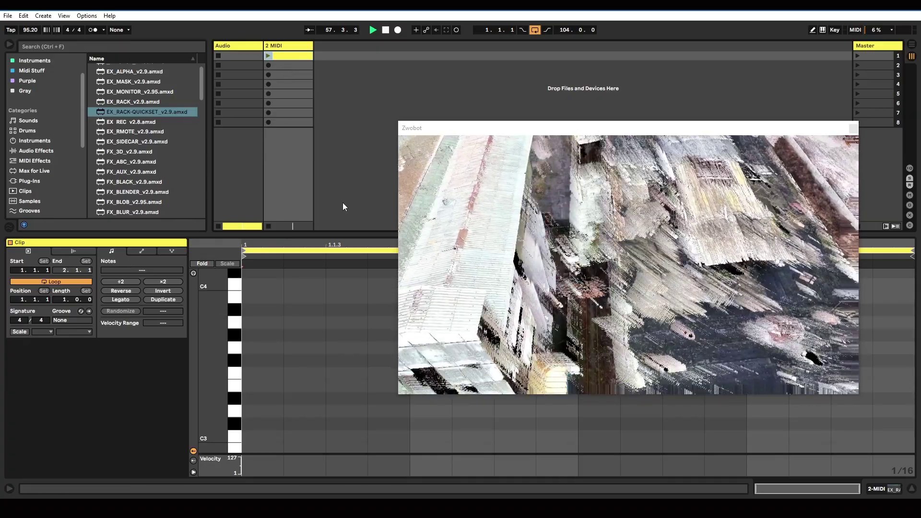
left_click_drag(489, 127, 497, 80)
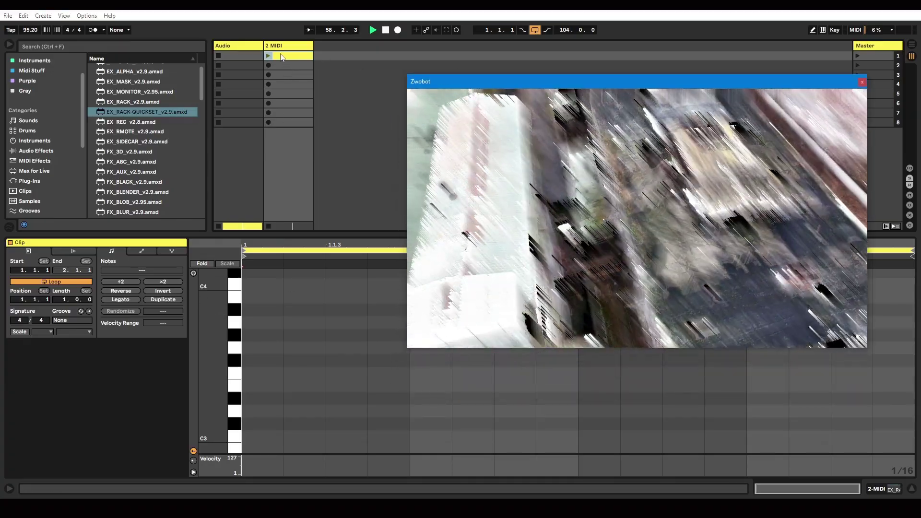
Step: Add a C2 note at the start of the 2 MIDI track's first session clip
left_click(283, 58)
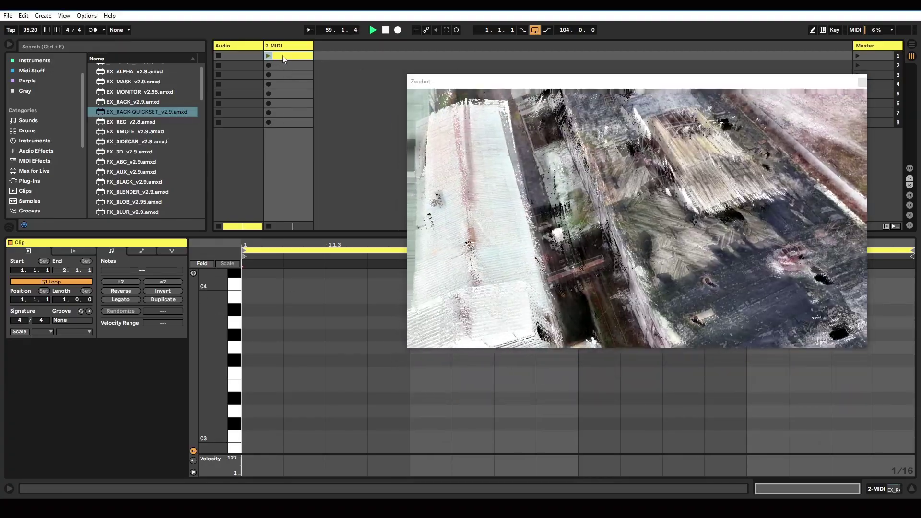
scroll(272, 405, "down", 5)
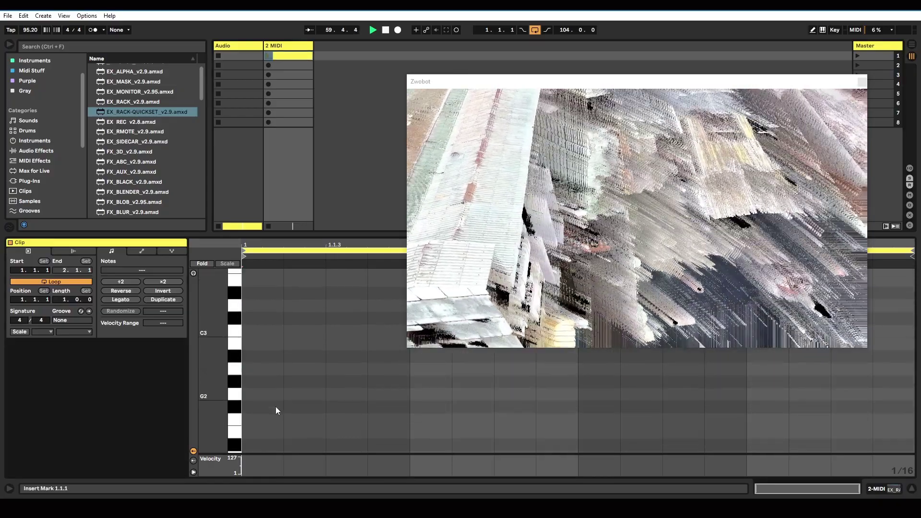
scroll(271, 413, "down", 3)
double_click(261, 409)
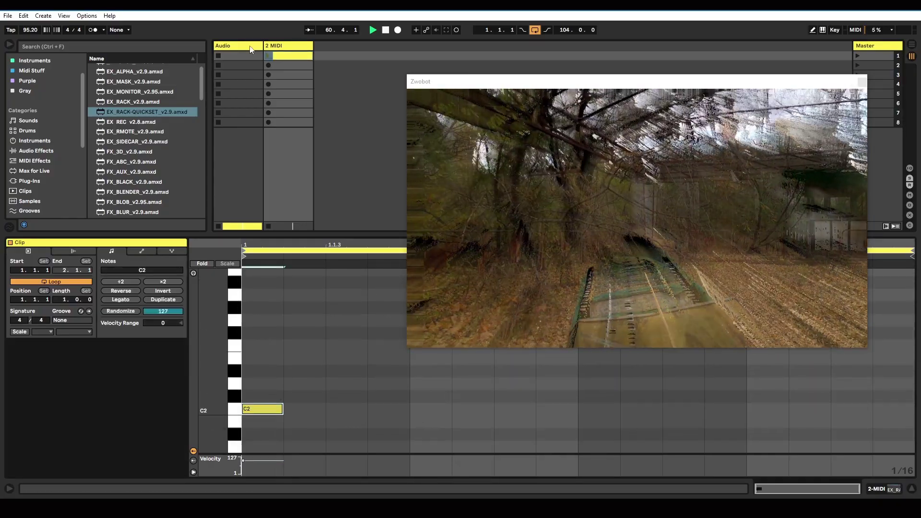
Step: Duplicate the note clip down to the fourth slot, raising each copy's note by a semitone from C2
left_click_drag(270, 55, 283, 65)
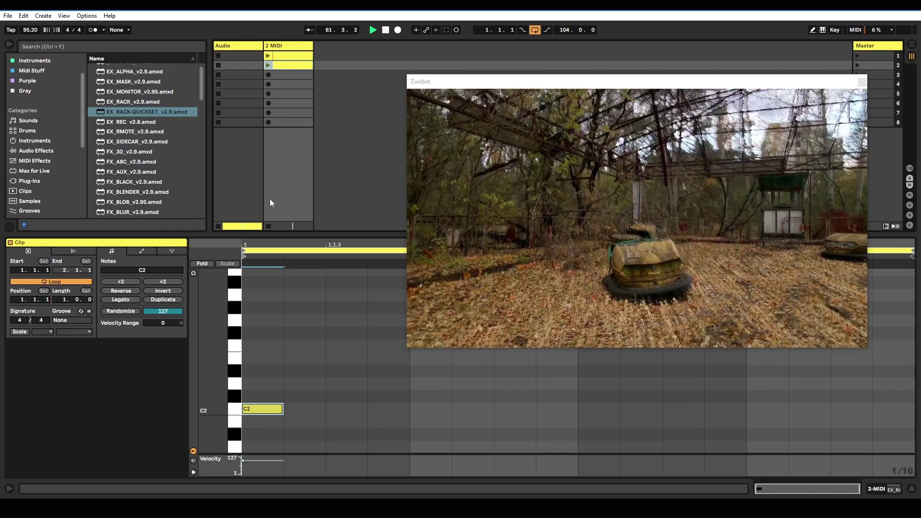
left_click_drag(263, 408, 274, 388)
key("ctrl+d")
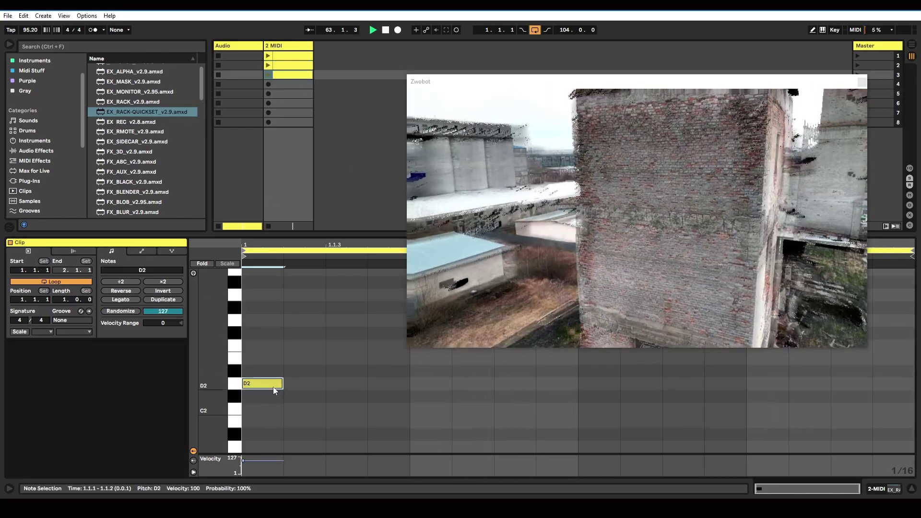
key("ctrl+d")
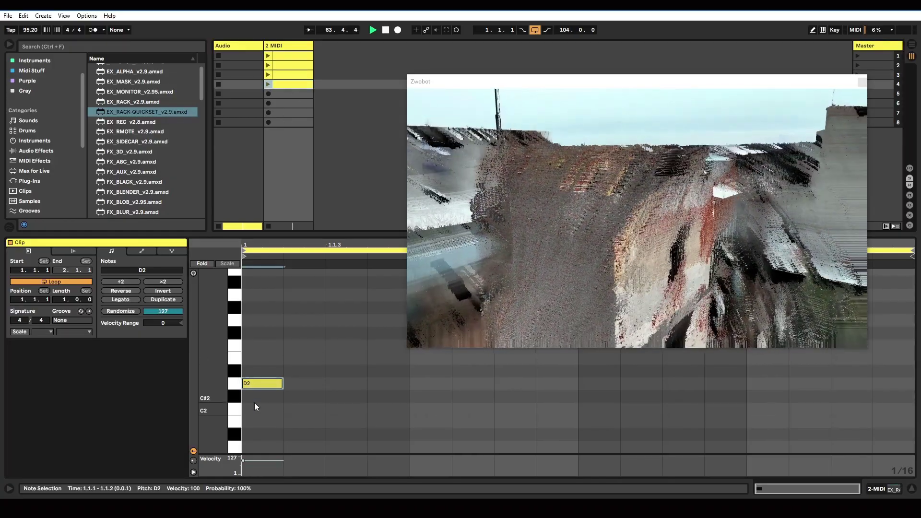
Step: Examine the note assignments on the EX_RACK-QUICKSET image pads, with the pad labels shown
key("shift+Tab")
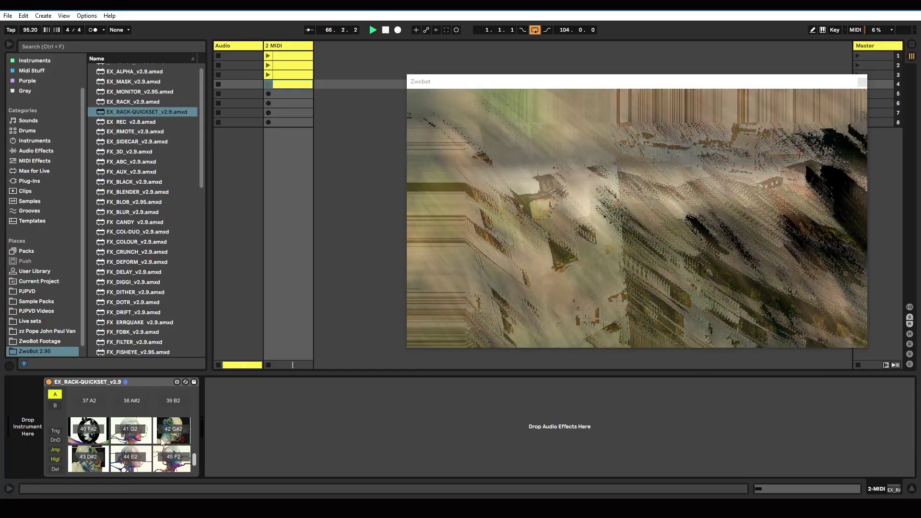
scroll(162, 442, "down", 1)
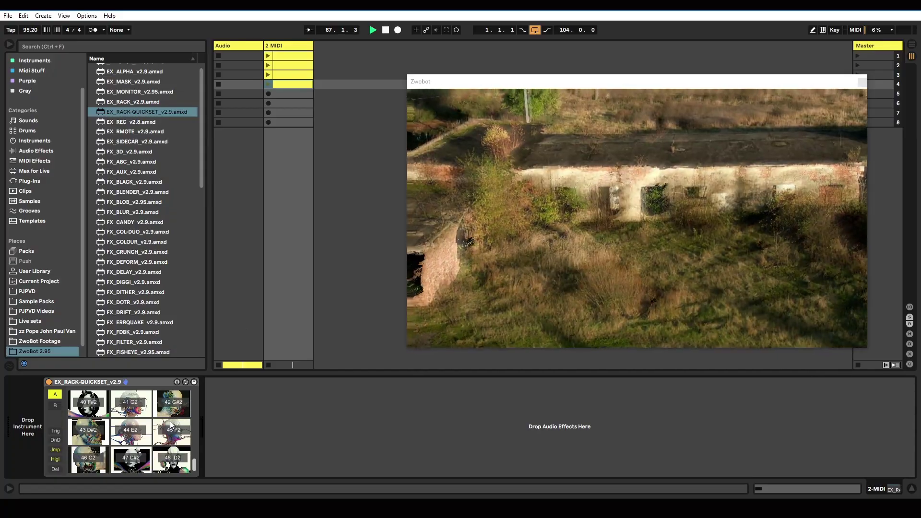
left_click(172, 429)
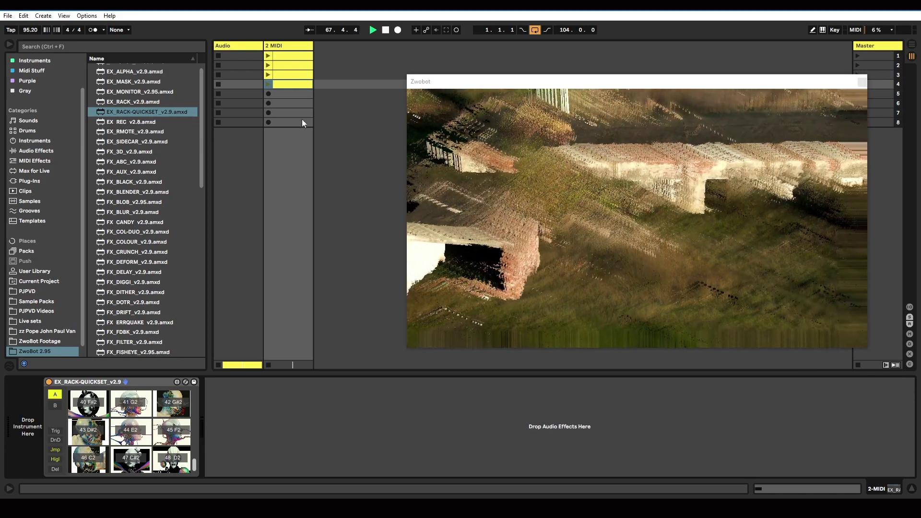
Step: Continue duplicating the clip from the fifth to the ninth slot, raising the note by semitones from E2 to G#2
left_click(288, 84)
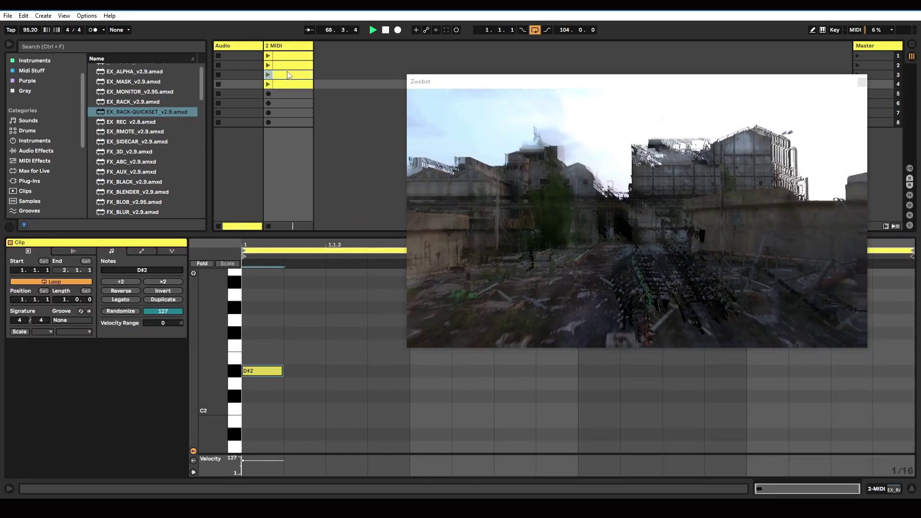
left_click(288, 75)
left_click_drag(286, 93, 287, 96)
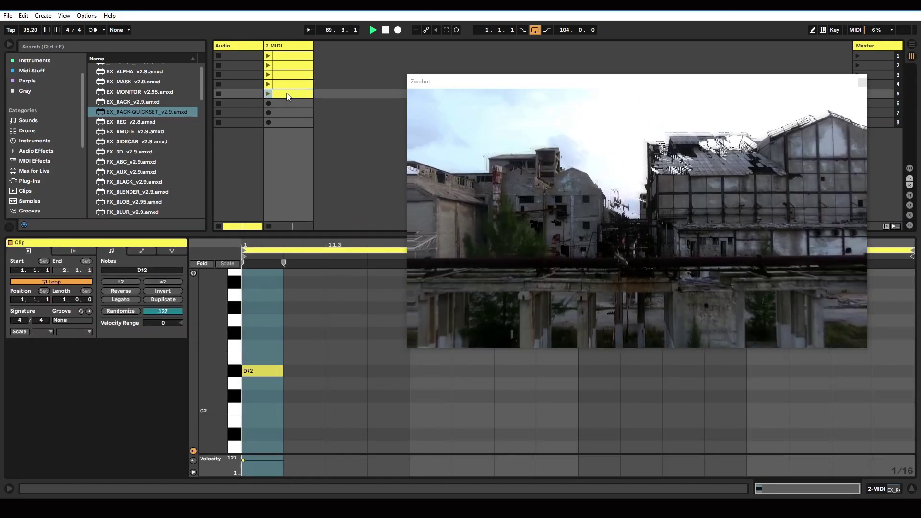
left_click_drag(265, 371, 266, 362)
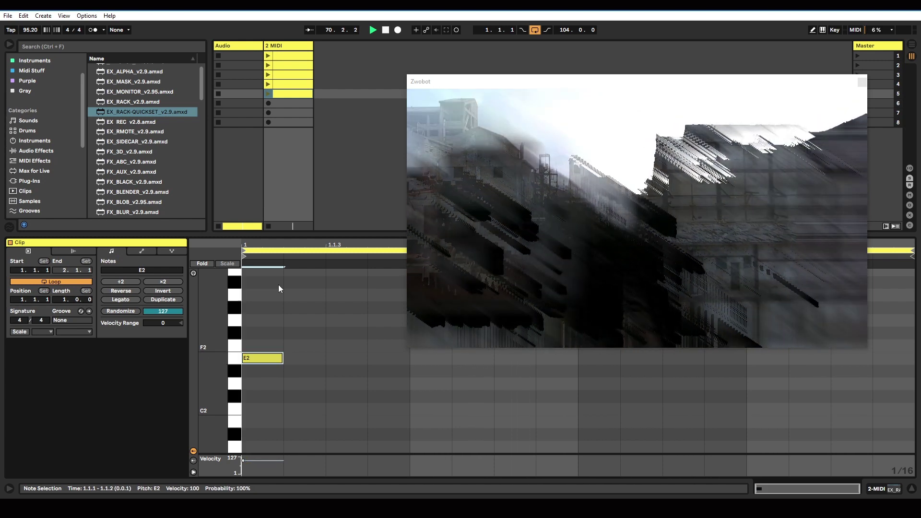
left_click_drag(286, 97, 286, 105)
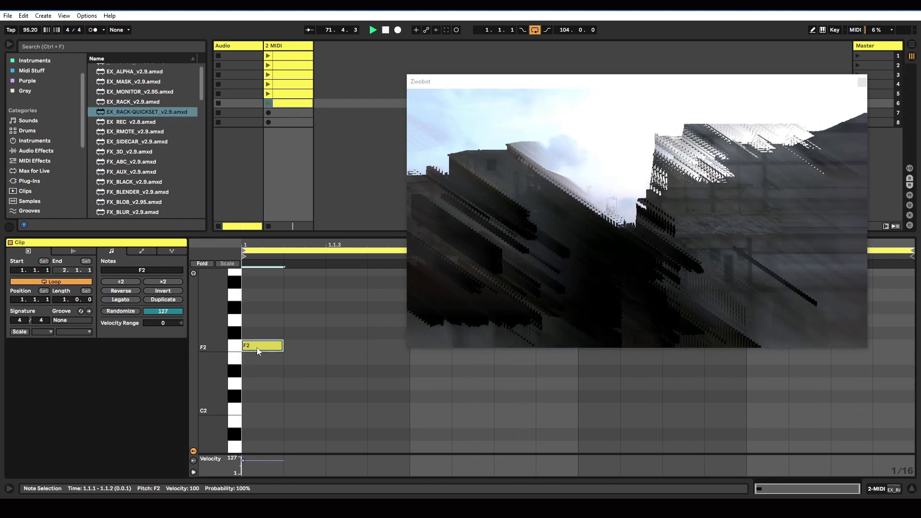
left_click_drag(289, 111, 289, 112)
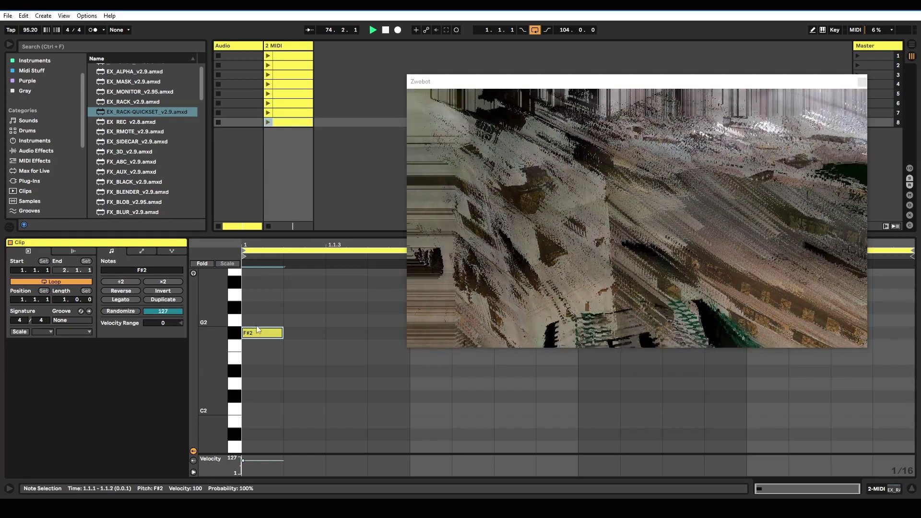
left_click_drag(260, 336, 259, 328)
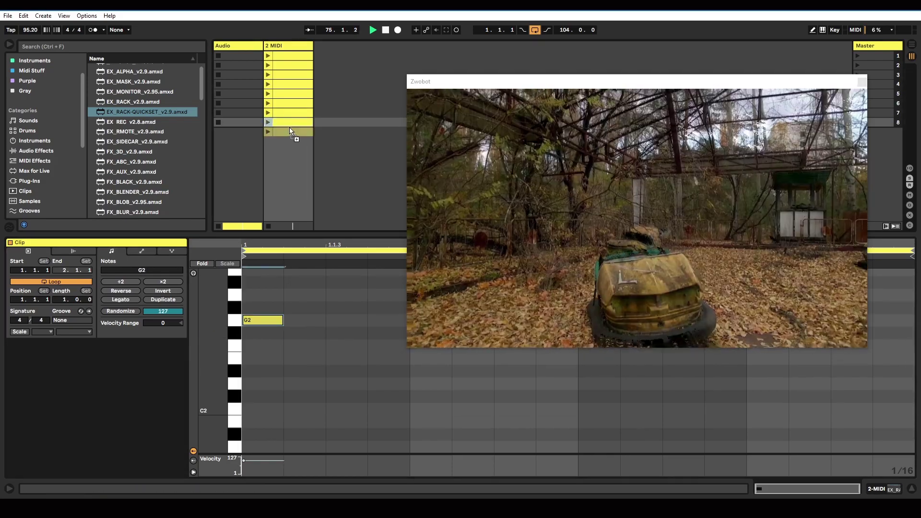
left_click_drag(290, 129, 289, 133)
left_click_drag(258, 326, 263, 311)
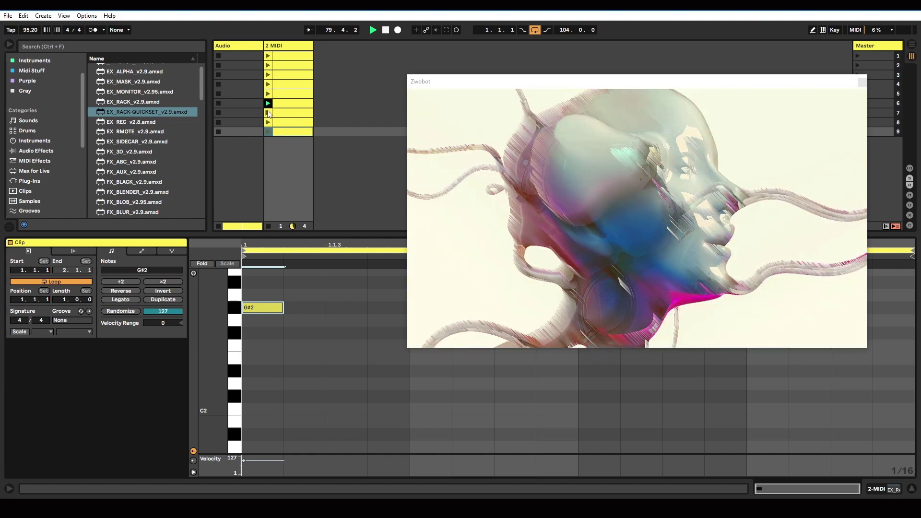
Step: Launch several 2 MIDI clips in turn, ending with the ninth, to preview the images they trigger
left_click(267, 123)
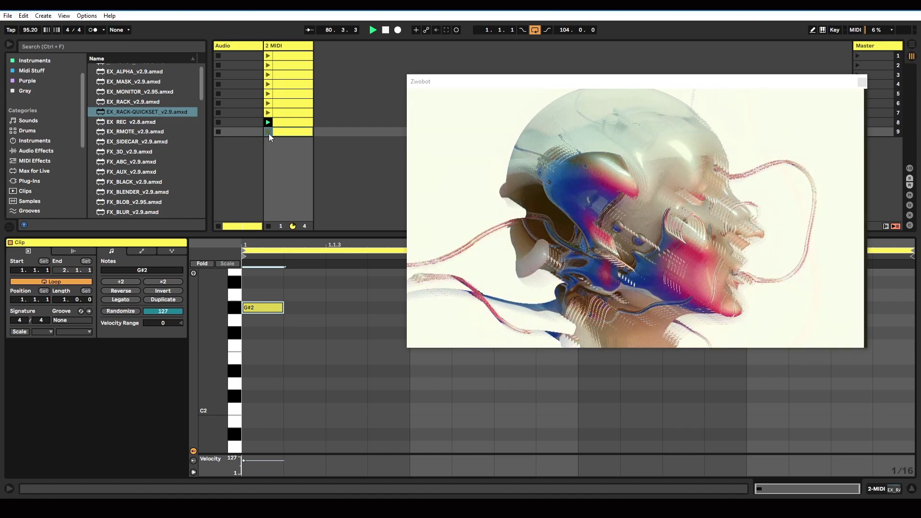
left_click(268, 103)
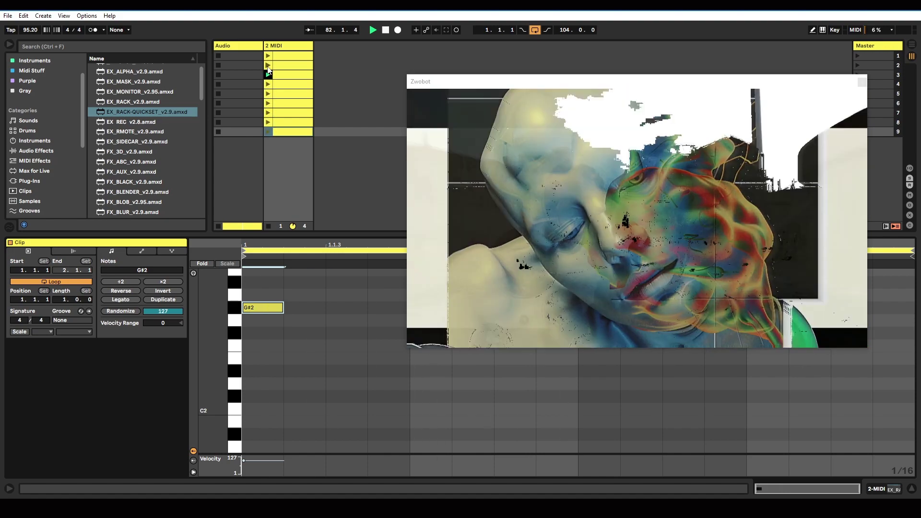
left_click(268, 66)
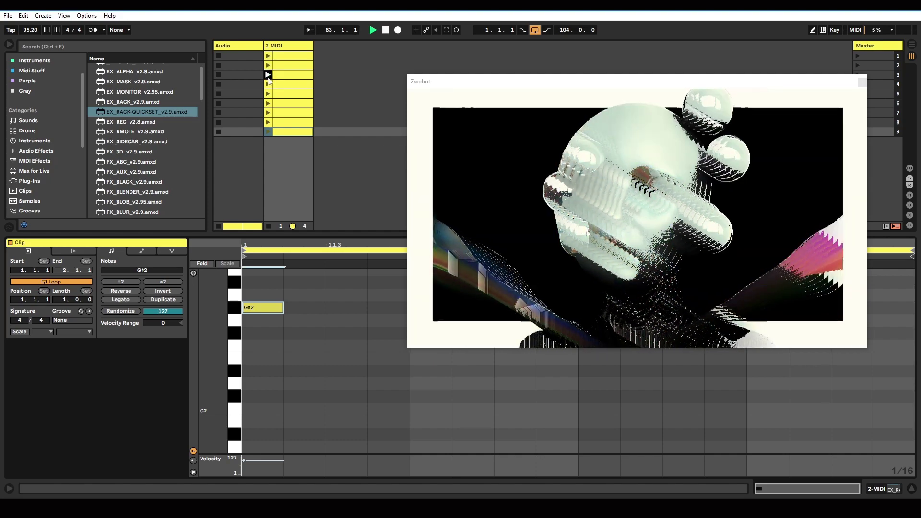
left_click(268, 103)
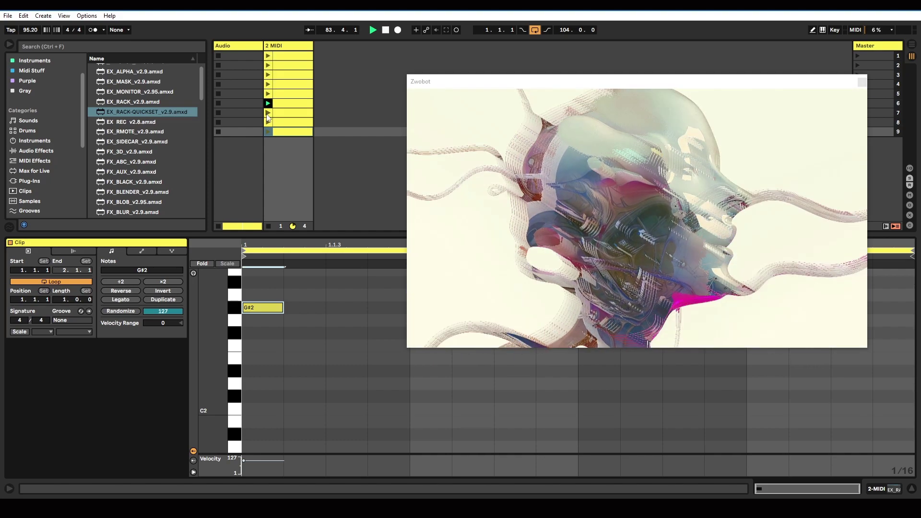
left_click(267, 132)
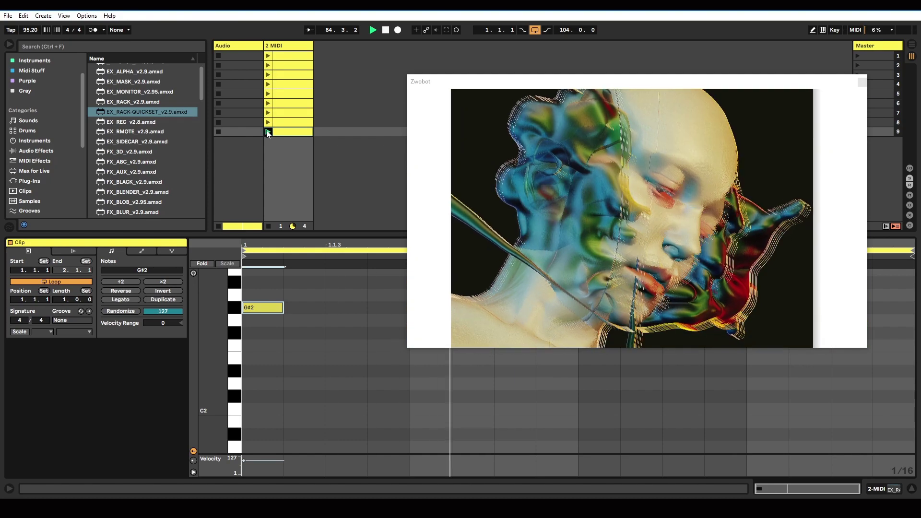
Step: Enable Follow Action on all nine MIDI clips, with Other as the first action and No Action as the second
left_click(291, 125)
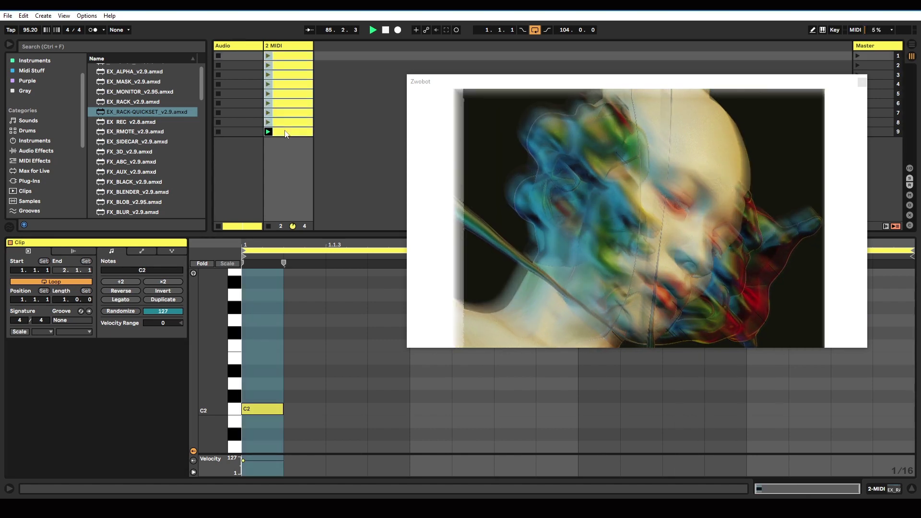
key("ctrl+a")
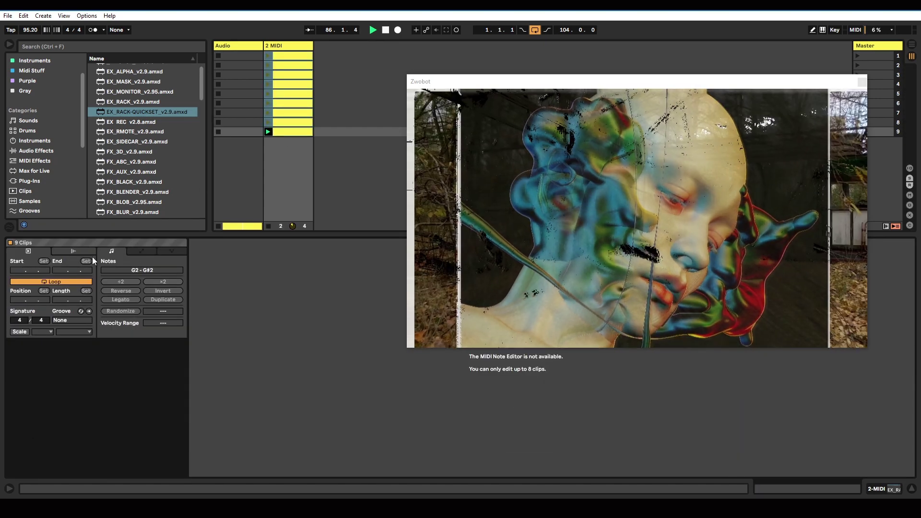
left_click(76, 252)
left_click(71, 261)
left_click(29, 270)
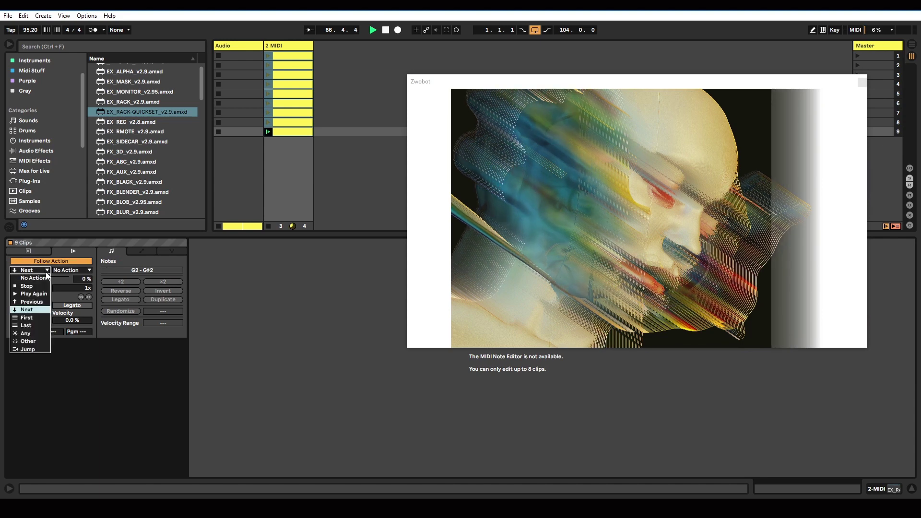
left_click(25, 334)
left_click(42, 271)
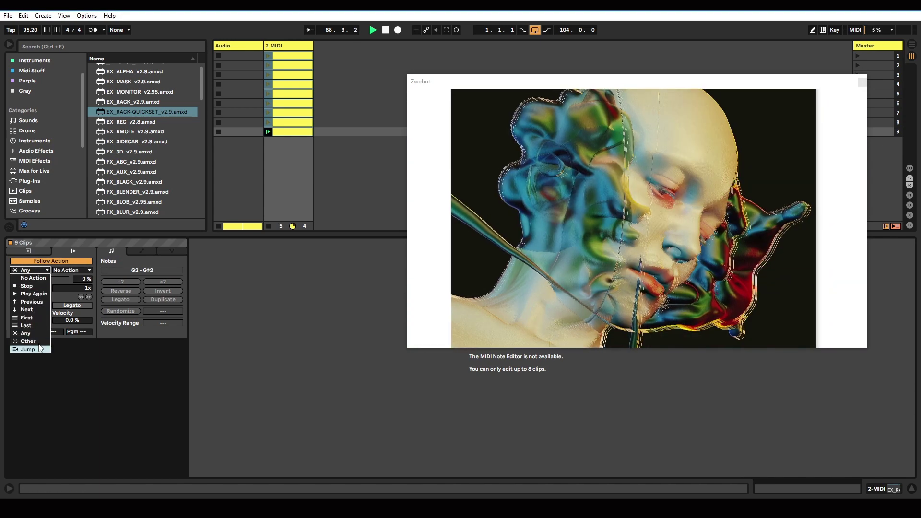
left_click(25, 342)
left_click(76, 270)
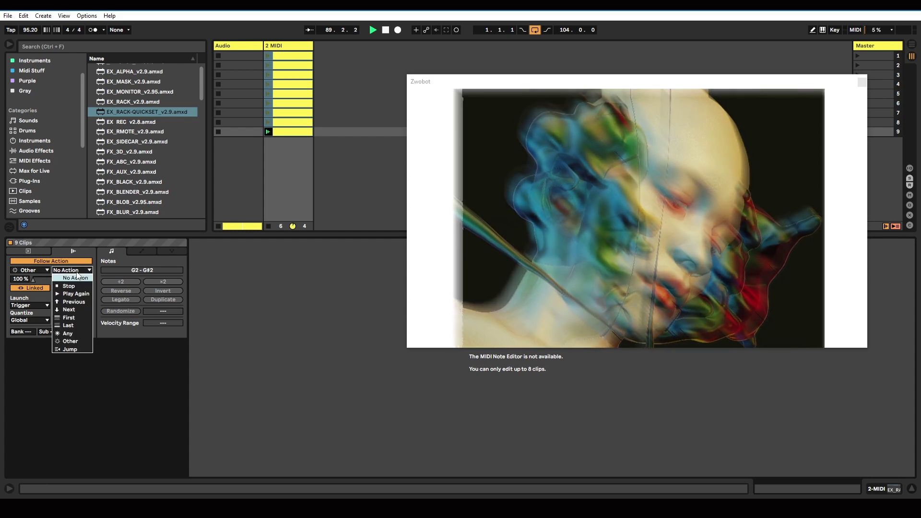
left_click(75, 278)
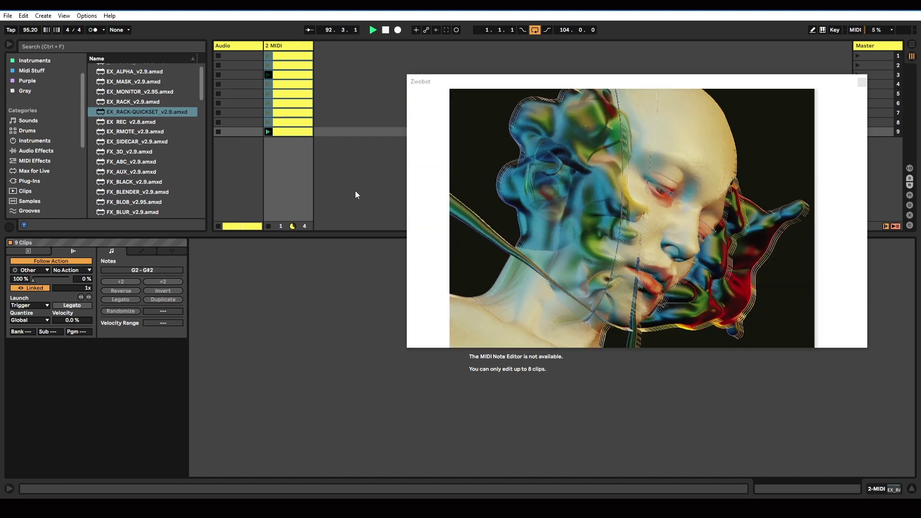
Step: Return to Arrangement view, shift the preview window aside and show the Audio track's device chain
key("shift+Tab")
key("Tab")
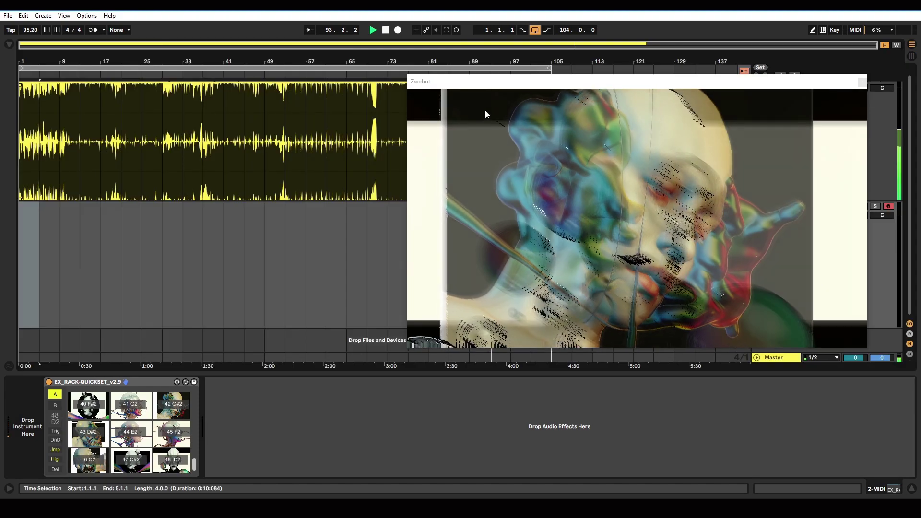
left_click_drag(491, 82, 283, 69)
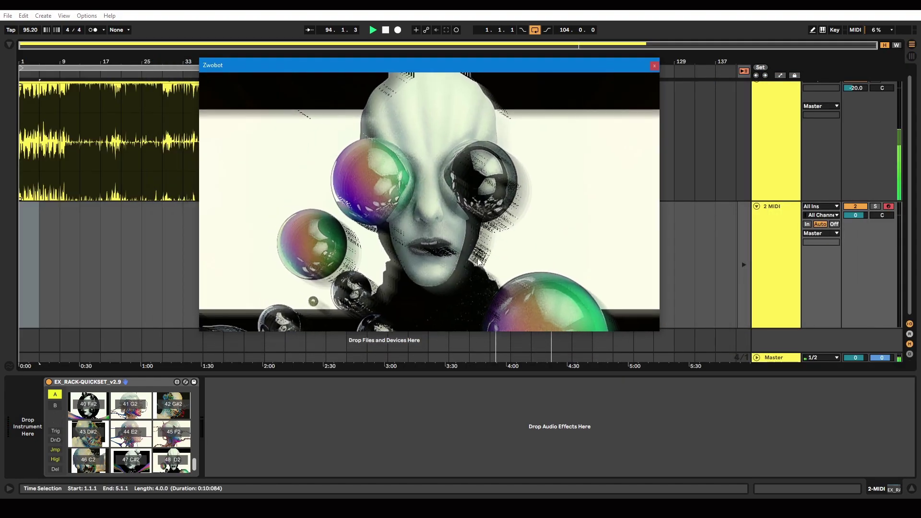
left_click(776, 144)
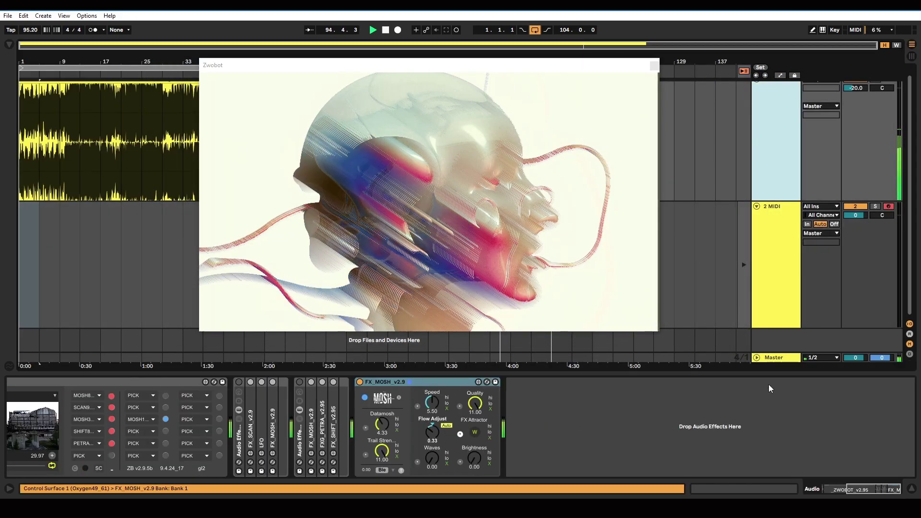
left_click(700, 190)
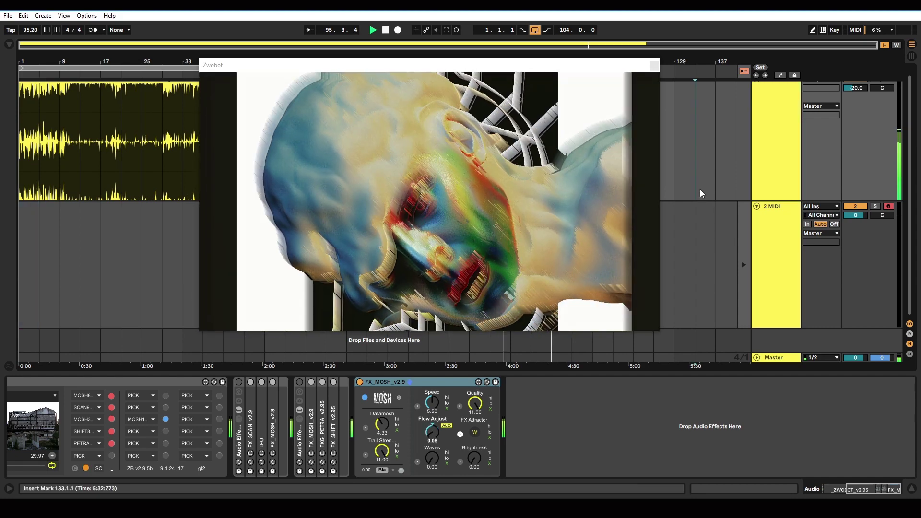
Step: Fit the track heights to the Arrangement window and raise FX_MOSH's Datamosh to 11.00
key("h")
left_click(770, 215)
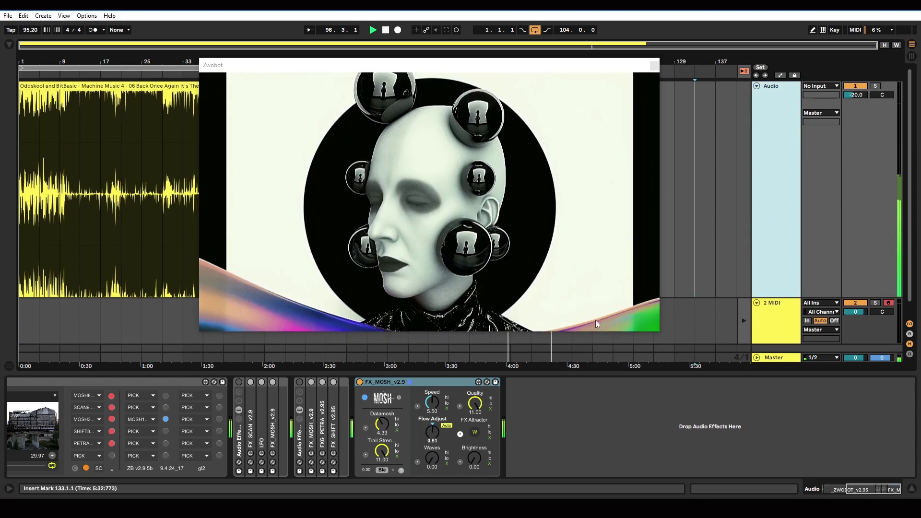
key("h")
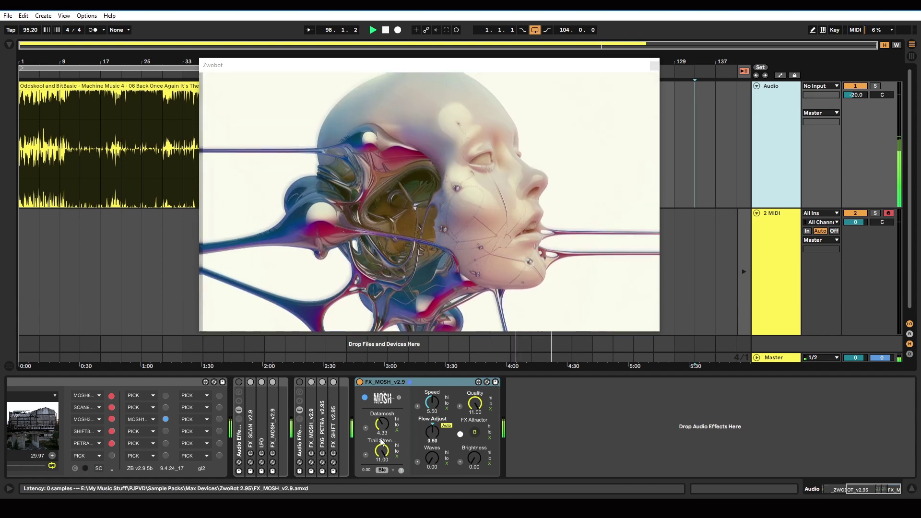
left_click_drag(382, 424, 382, 396)
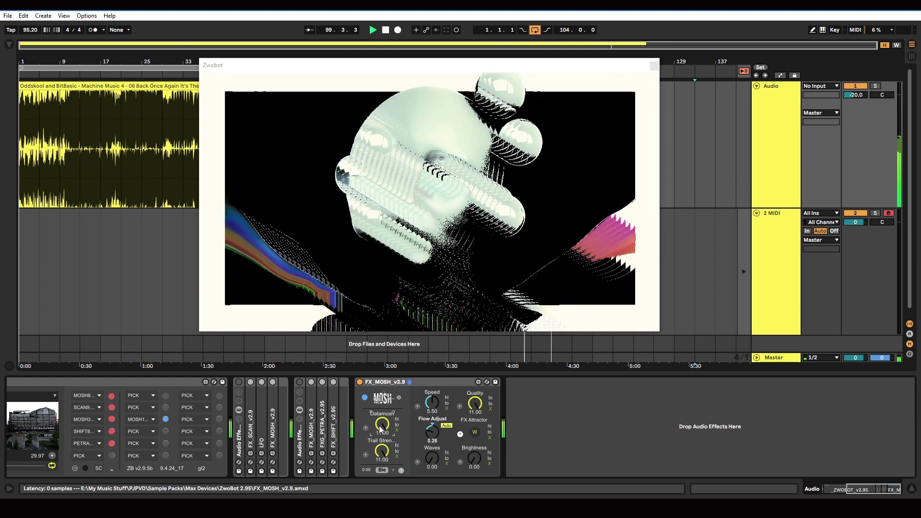
left_click(476, 434)
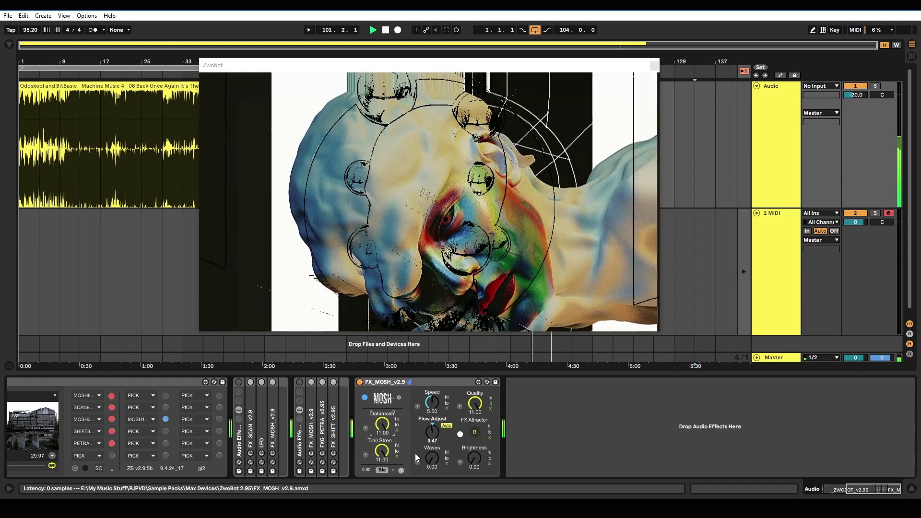
Step: Try FX_MOSH's Trail Strength at about 7.02 before restoring 11.00, and briefly enable the toggle beside its blend mode
left_click_drag(386, 457, 386, 477)
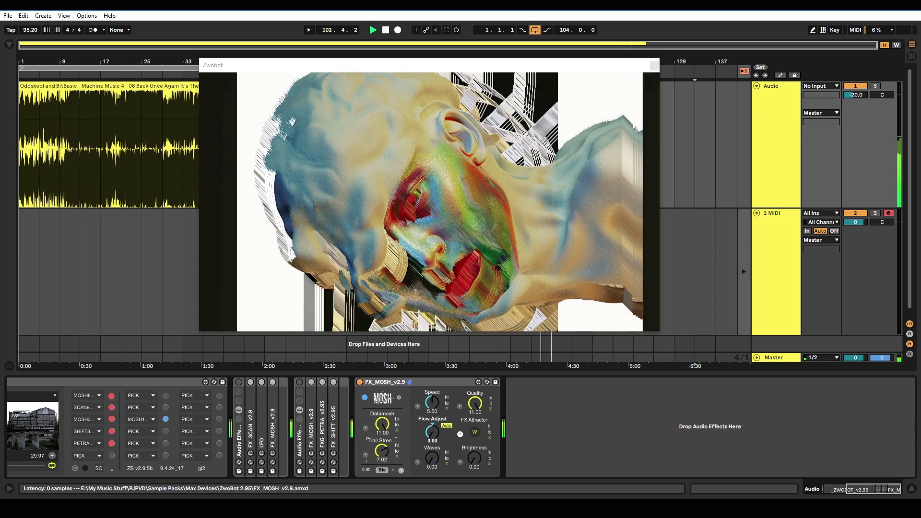
left_click(402, 471)
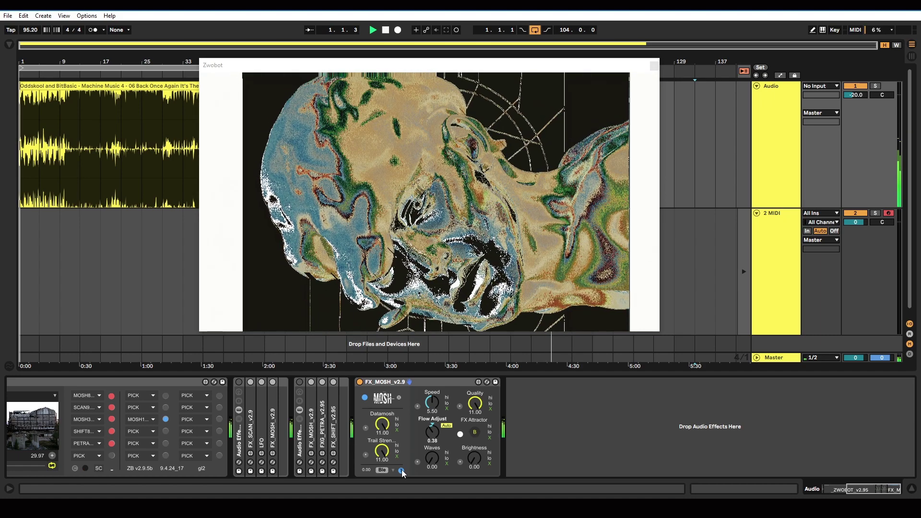
left_click(402, 471)
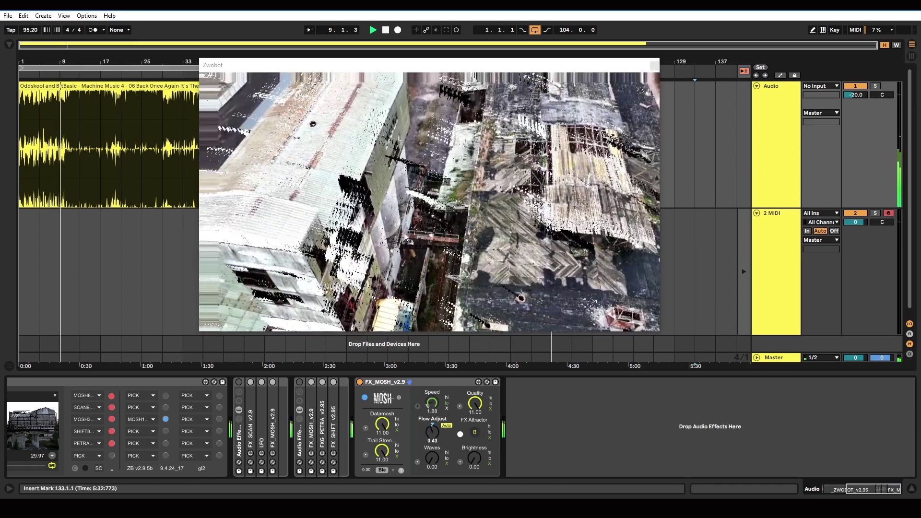
Step: Set Beat A to off in the main _ZWOBOT device and return to FX_MOSH in the chain
left_click_drag(865, 496, 832, 494)
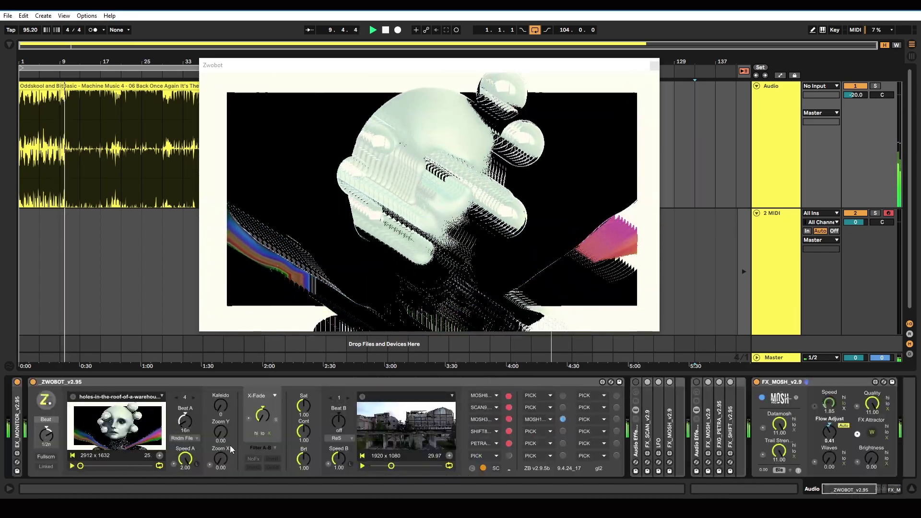
left_click(173, 438)
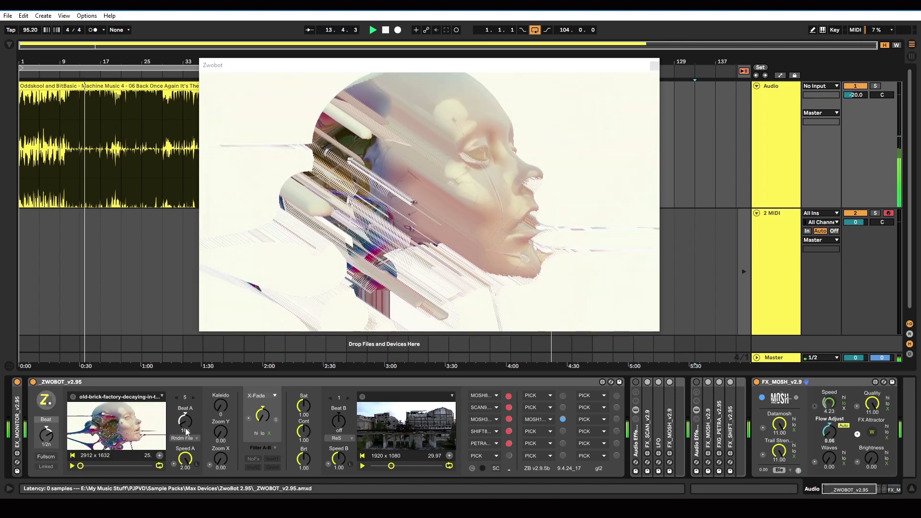
left_click_drag(186, 426, 186, 436)
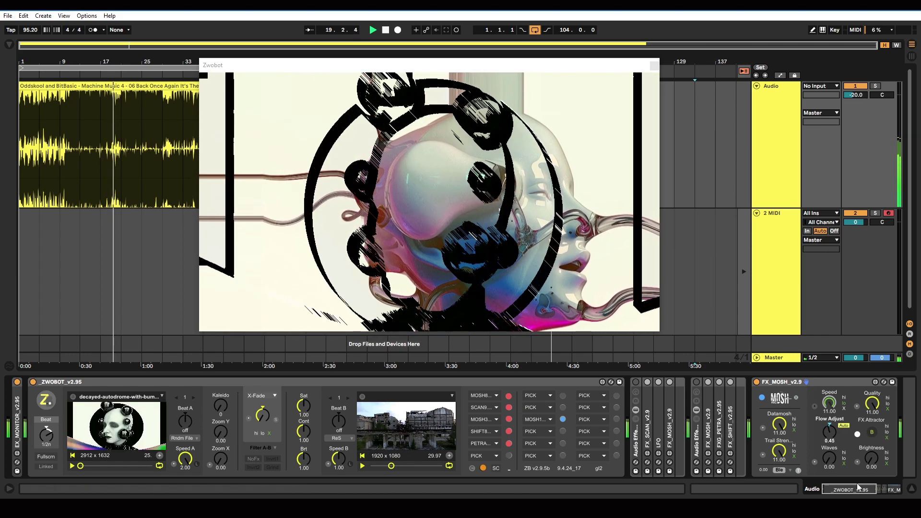
left_click_drag(859, 488, 875, 489)
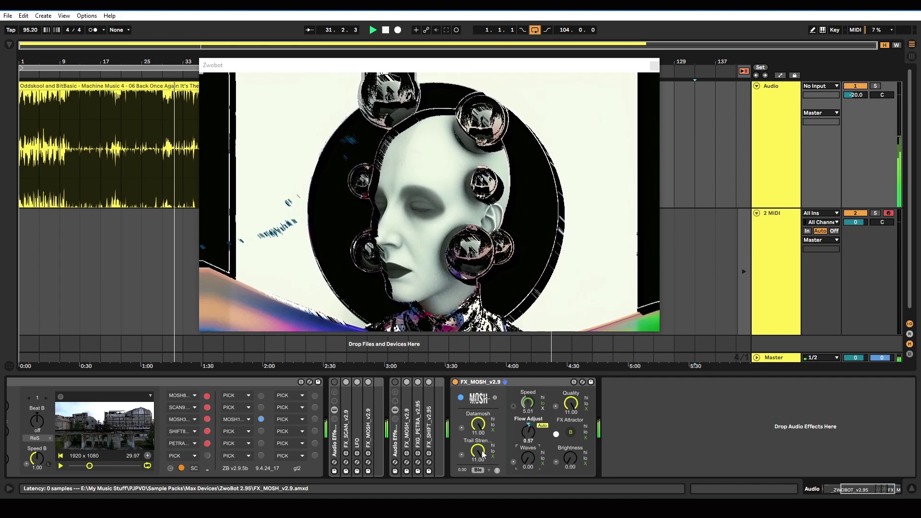
Step: Add FX_ERRQUAKE_v2.9 from the ZwoBot 2.95 folder to the Audio track's chain after FX_MOSH
left_click(10, 46)
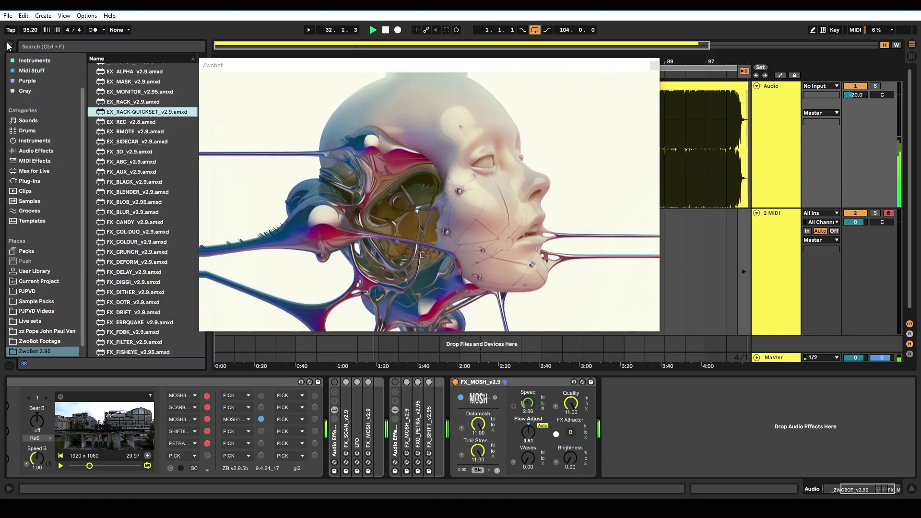
scroll(127, 255, "down", 1)
scroll(129, 254, "down", 2)
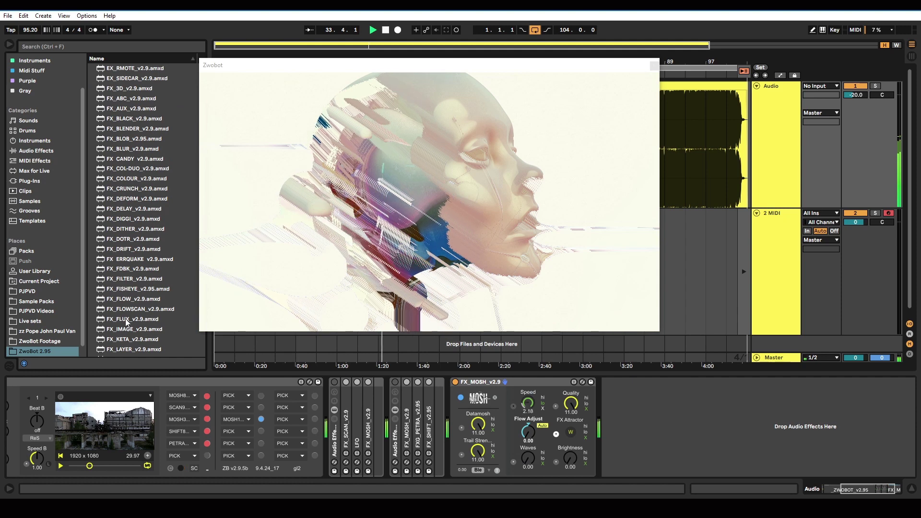
scroll(135, 285, "down", 4)
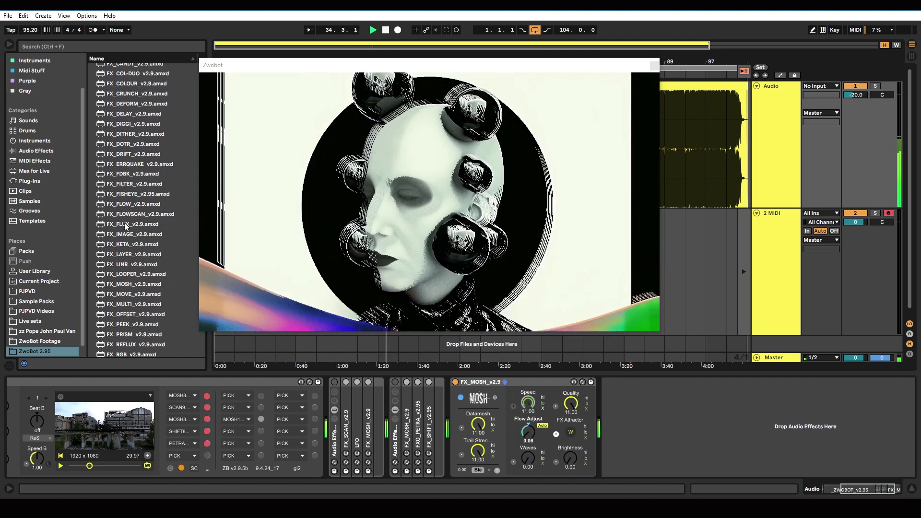
left_click_drag(127, 165, 630, 414)
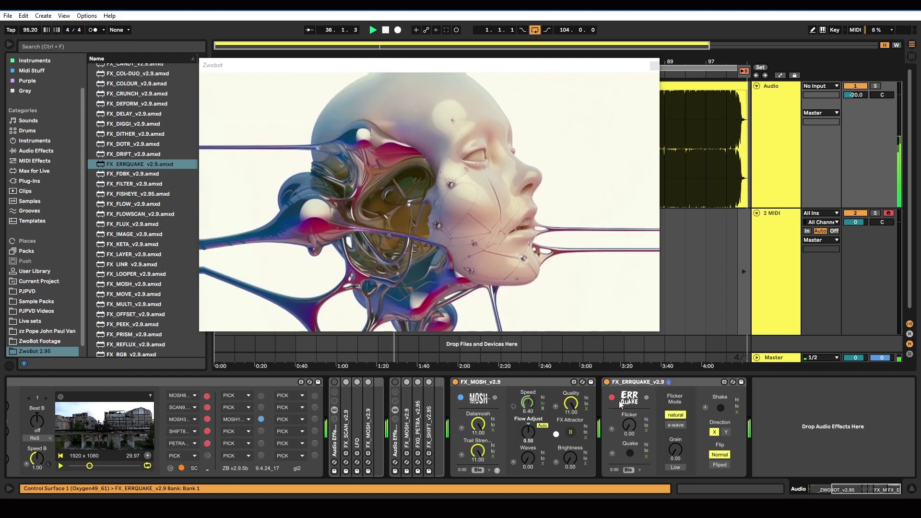
Step: Assign ERRQ1 to the effect slot directly below MOSH1 in _ZWOBOT and enable that slot
left_click(244, 431)
left_click(250, 437)
left_click(261, 432)
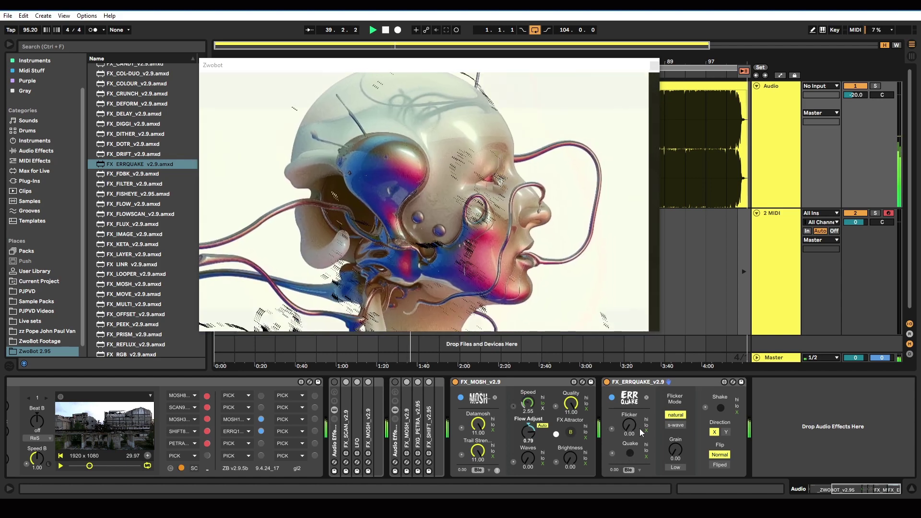
Step: Make FX_ERRQUAKE's Flicker audio-reactive with grain on Hi and Direction on Y, trying Flip as Fliped before restoring Normal
left_click_drag(629, 432, 636, 427)
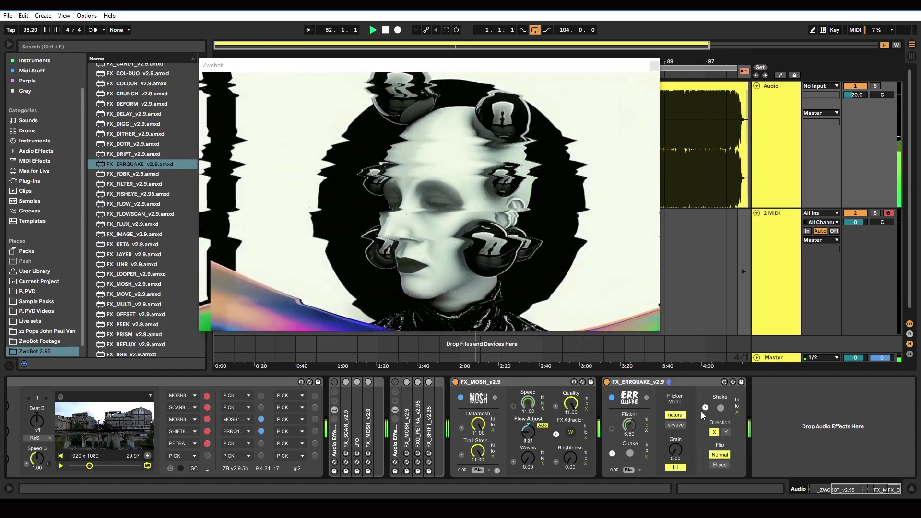
left_click(703, 407)
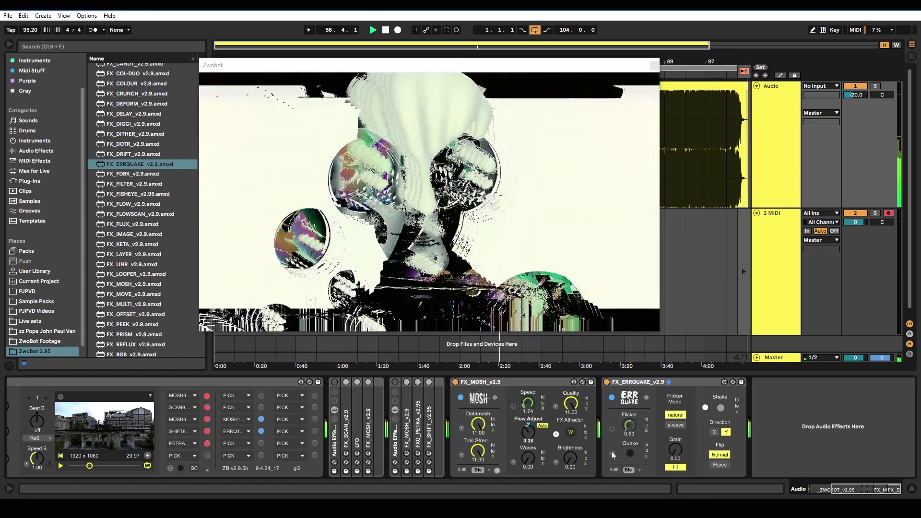
left_click(720, 464)
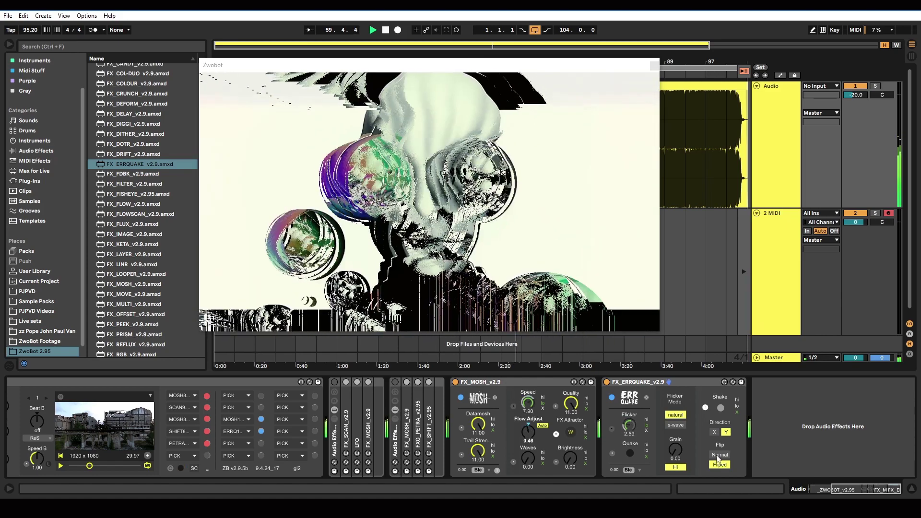
left_click(719, 455)
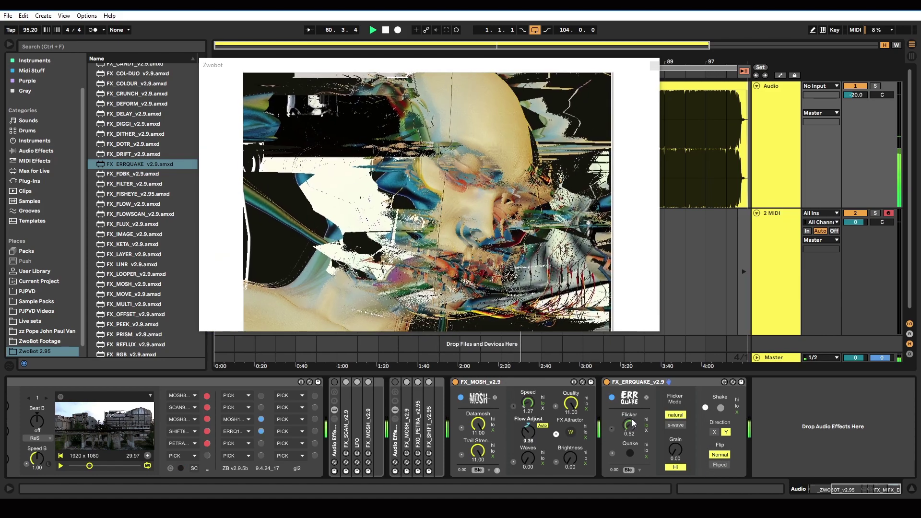
Step: Cycle FX_ERRQUAKE through the Multiply, Hardlight, Lighten, Pin, Color and Difference blend modes, ending on Blend Off
left_click(639, 470)
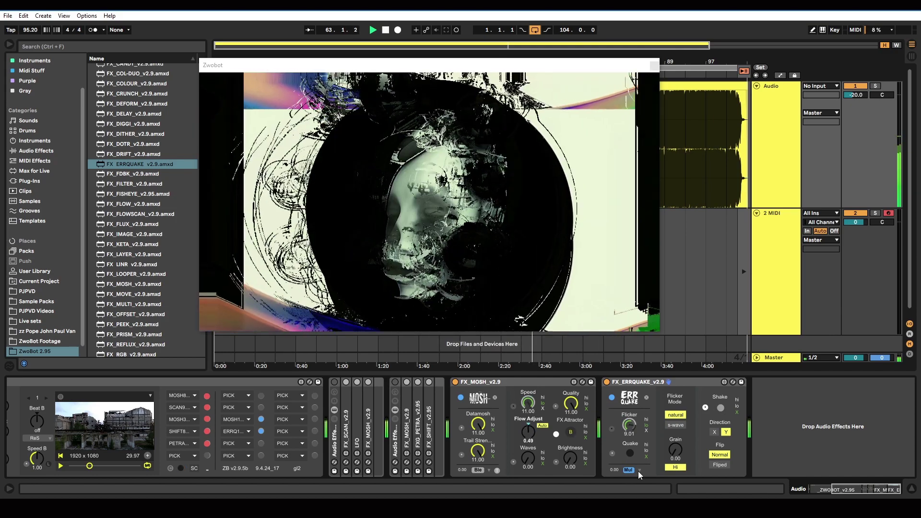
left_click(640, 470)
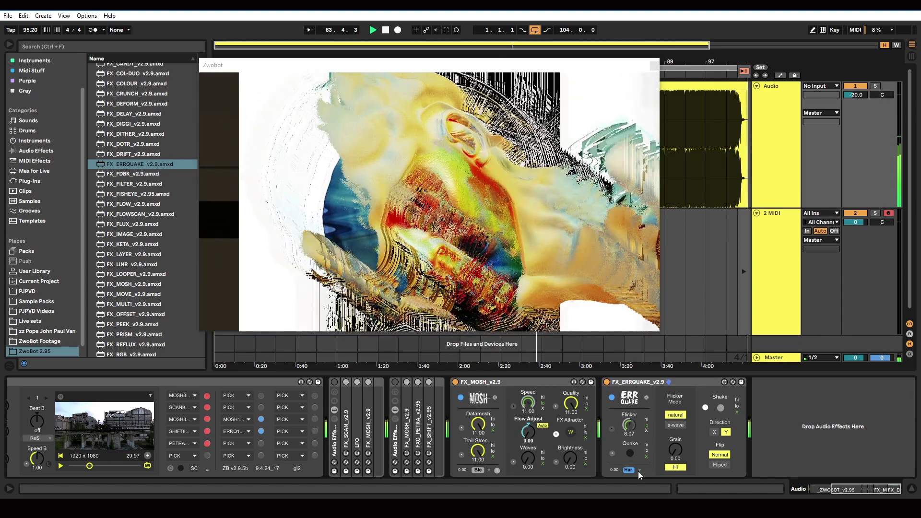
left_click(639, 471)
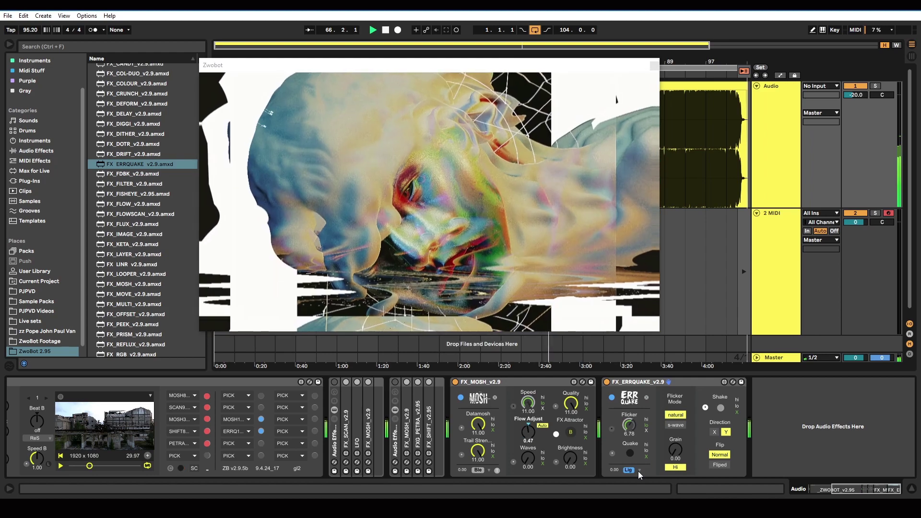
left_click(638, 471)
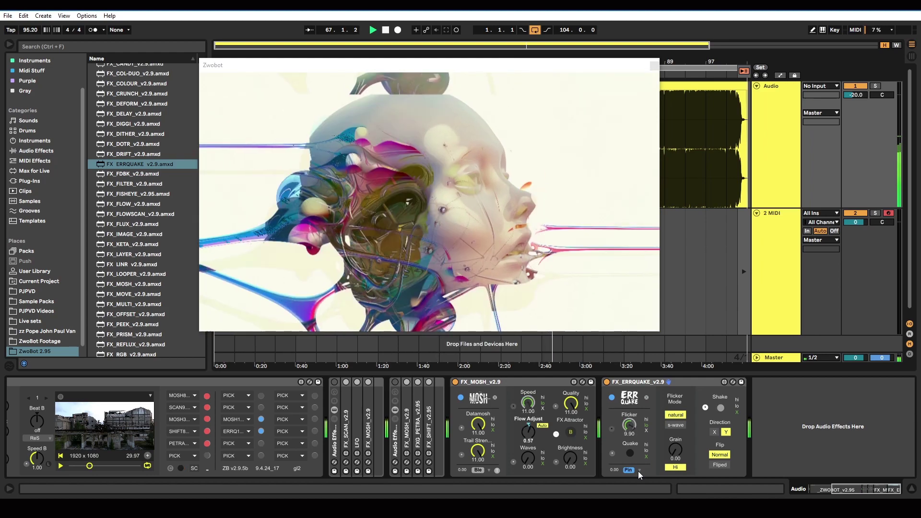
left_click(639, 471)
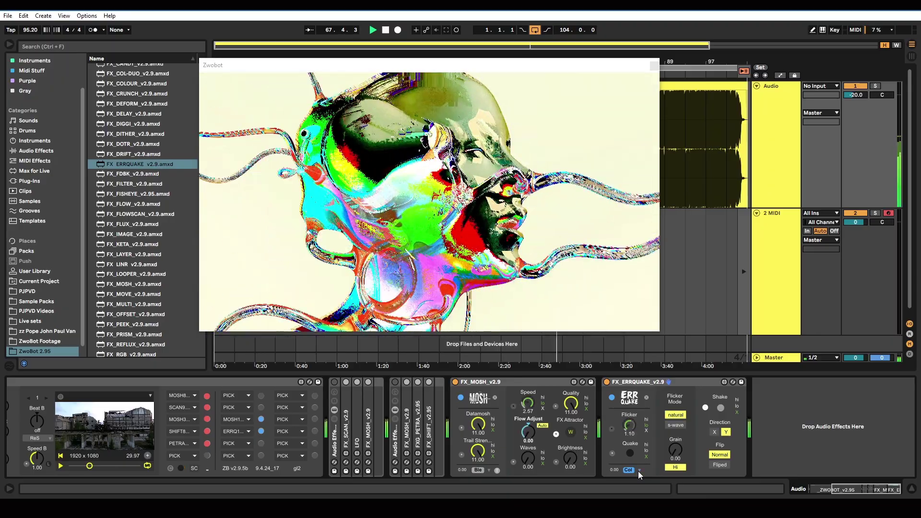
left_click(638, 472)
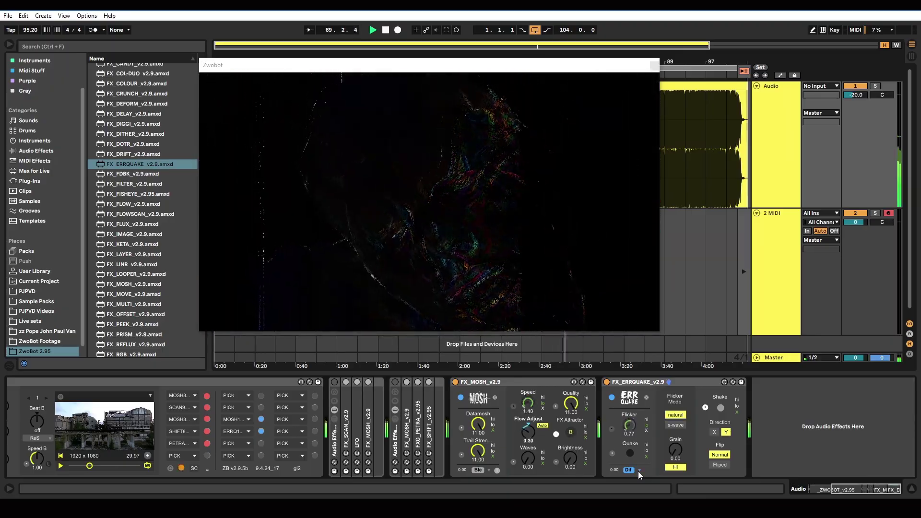
left_click(639, 471)
left_click(638, 472)
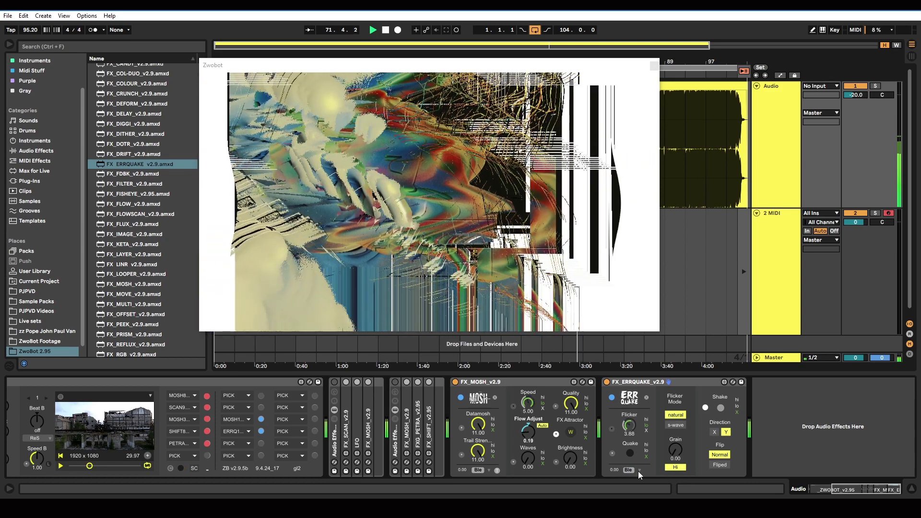
Step: Try Multiply, Hardlight and Pin once more as FX_ERRQUAKE's blend mode before restoring Blend Off
left_click(639, 471)
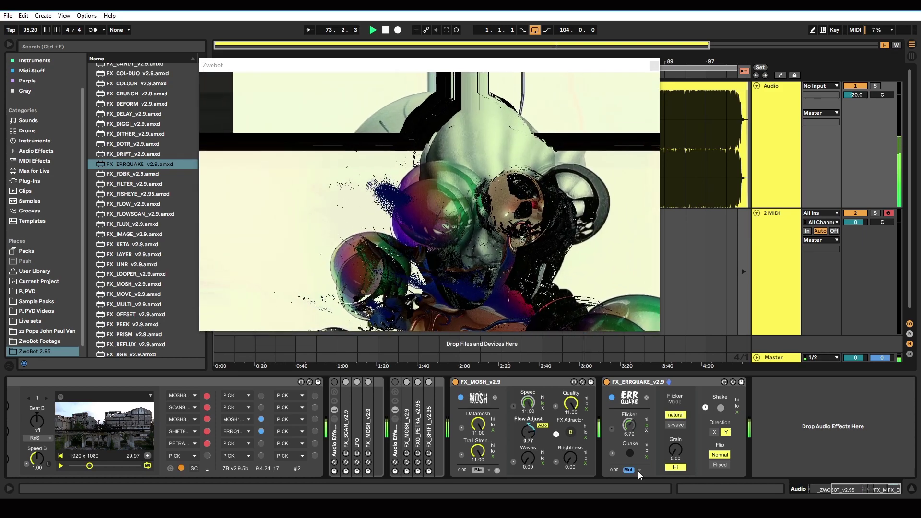
left_click(638, 471)
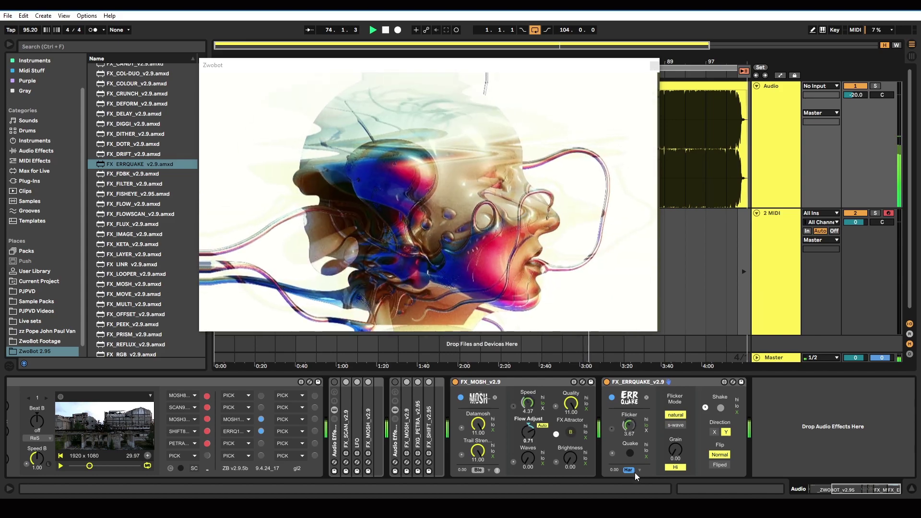
left_click(638, 471)
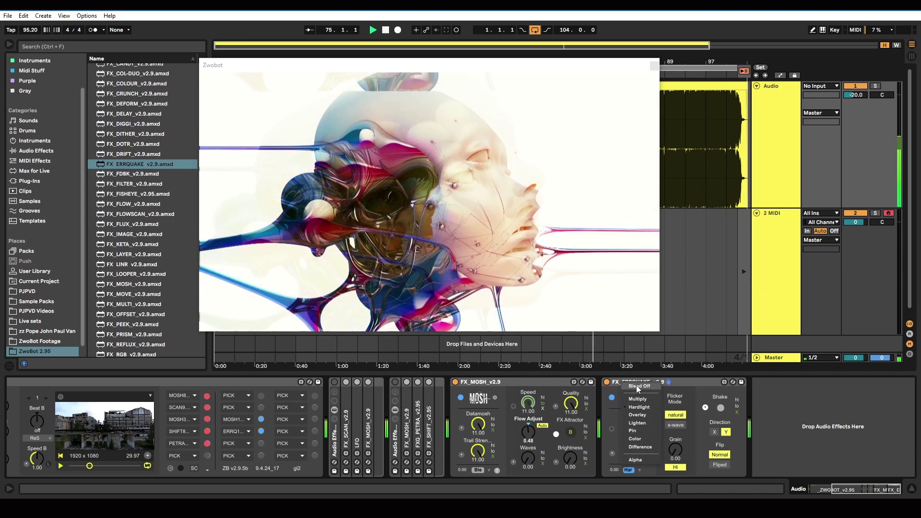
left_click(636, 431)
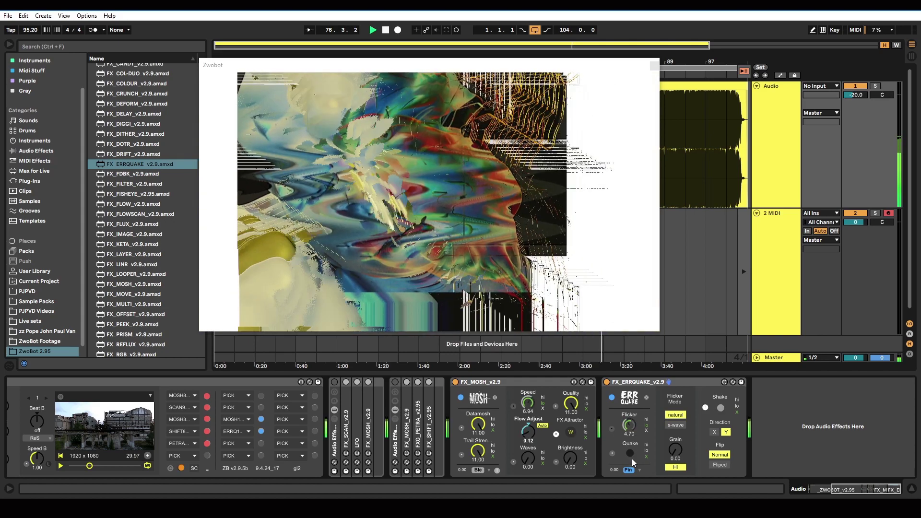
left_click(628, 470)
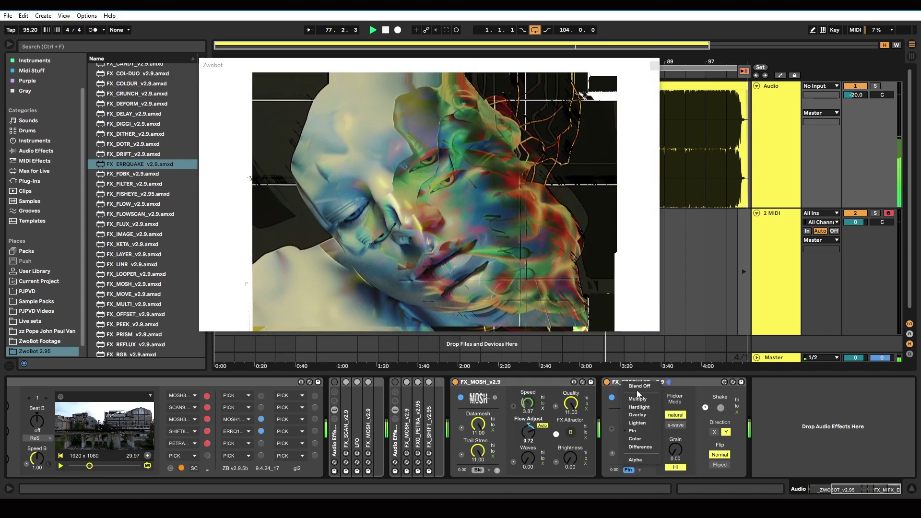
left_click(634, 428)
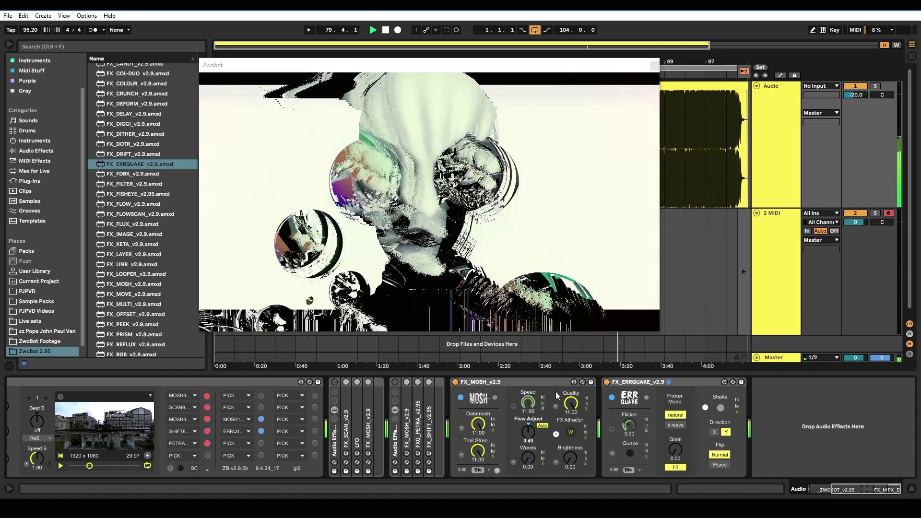
Step: Try routing MOSH1 after ERRQ1 in the _ZWOBOT effect slots, and restore MOSH1 to the slot above ERRQ1
left_click_drag(229, 419, 229, 443)
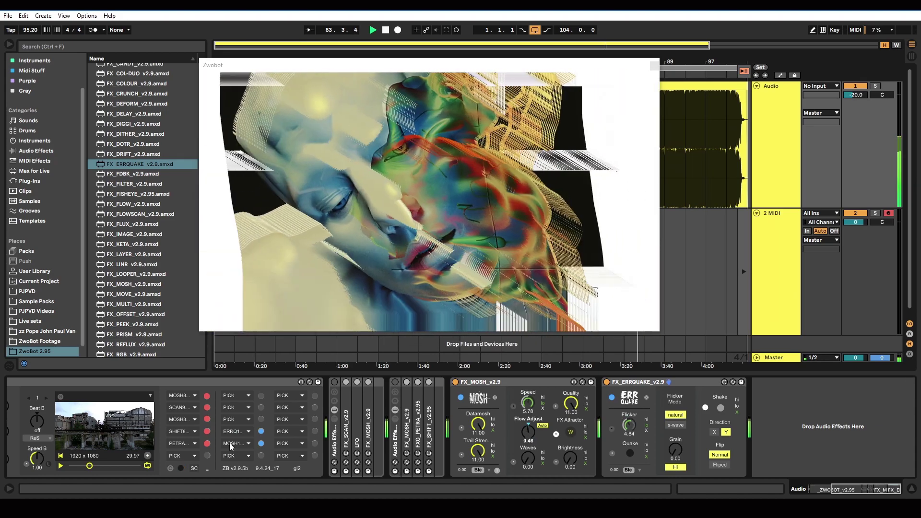
left_click_drag(233, 419, 232, 419)
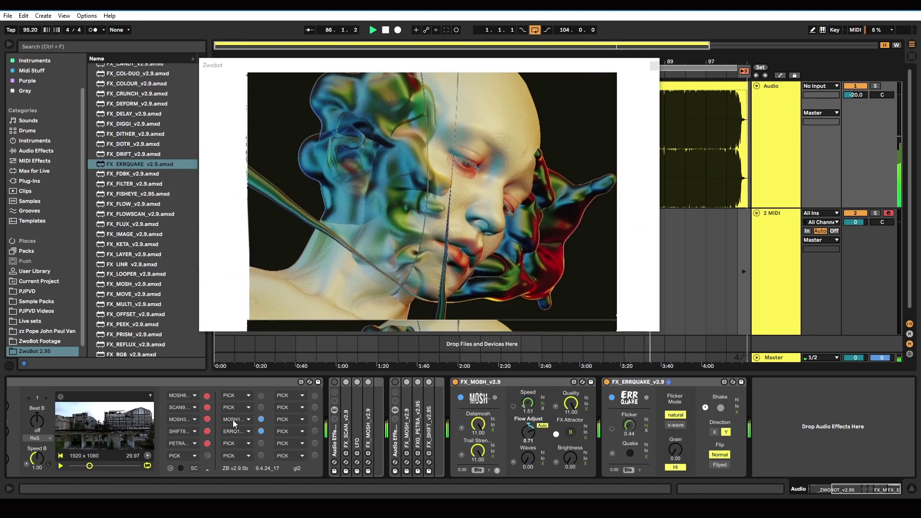
Step: Switch on the toggle beside FX_MOSH's blend mode, and try Difference and Color as FX_ERRQUAKE's blend mode before restoring Blend Off
left_click(498, 470)
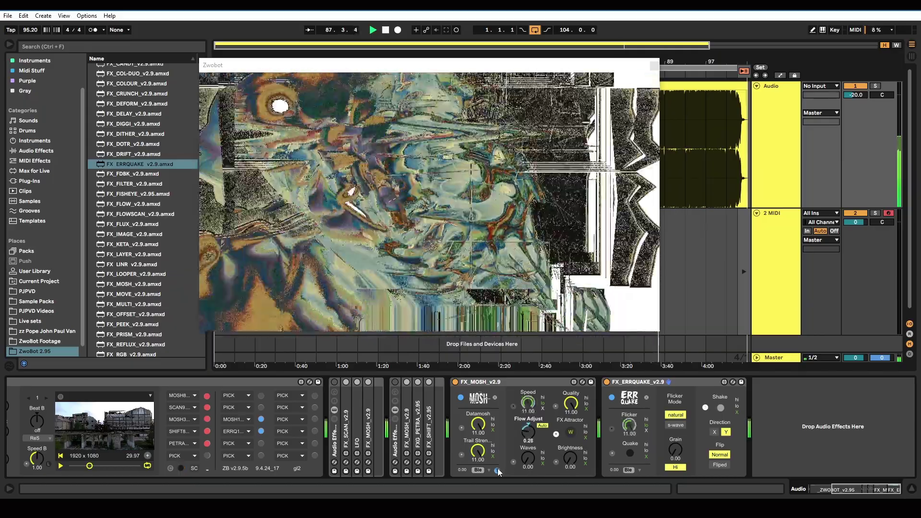
left_click(629, 470)
left_click(639, 447)
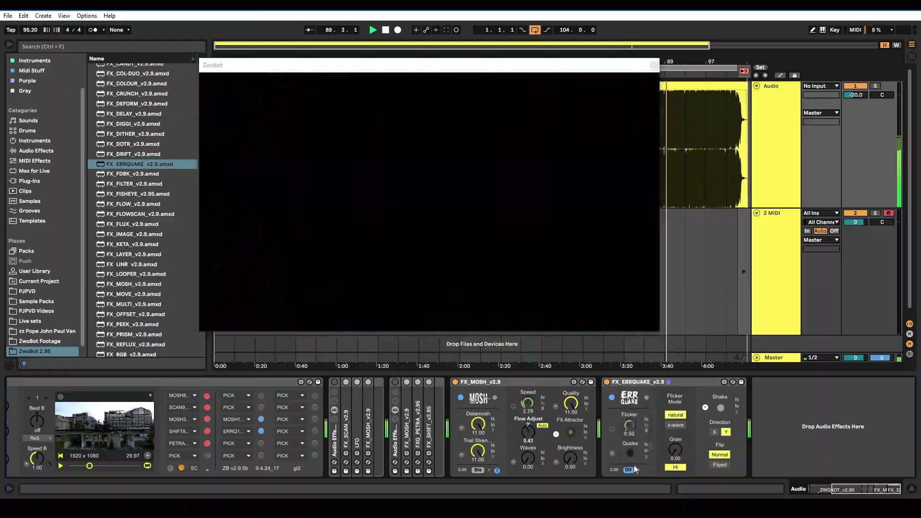
left_click(632, 470)
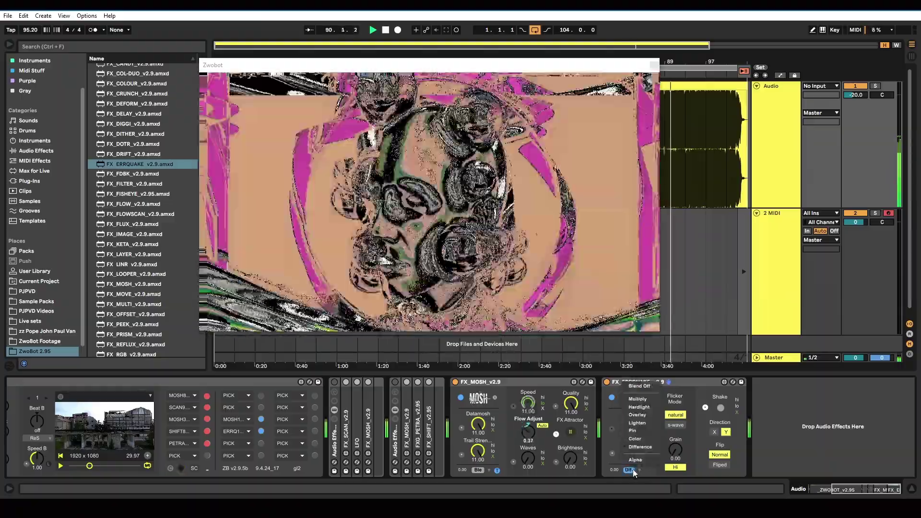
left_click(640, 439)
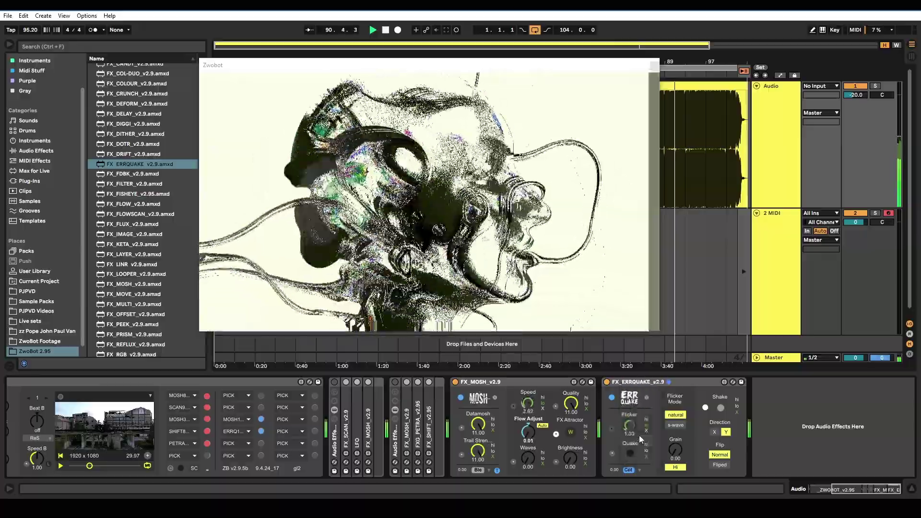
left_click(626, 468)
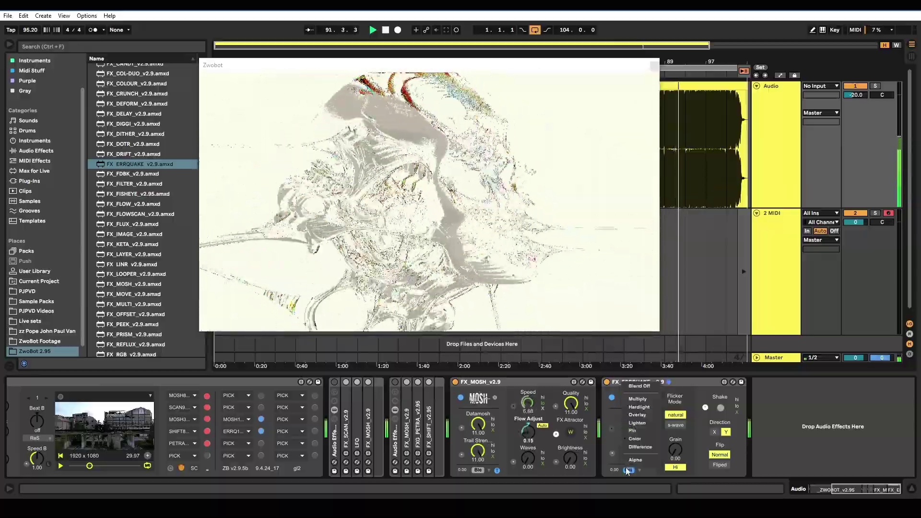
left_click(632, 448)
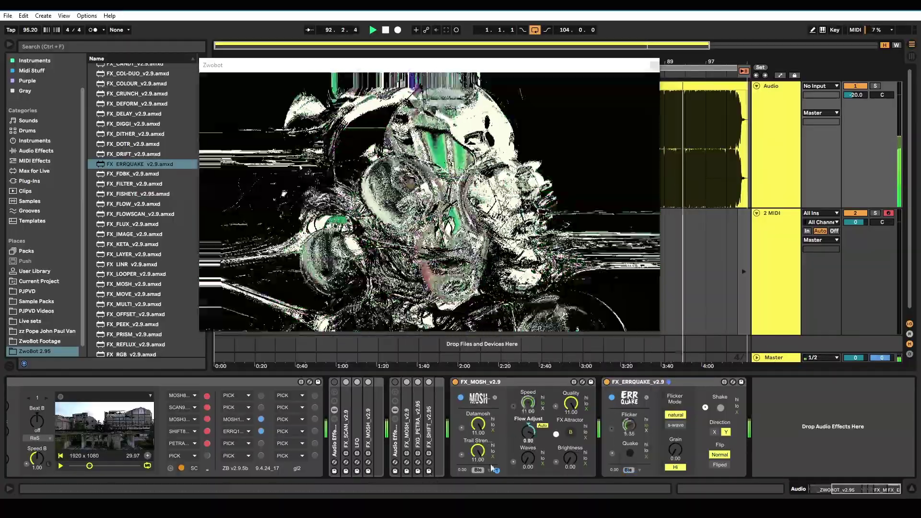
Step: Switch off the toggle beside FX_MOSH's blend mode and compare Difference with Blend Off there, ending on Difference
left_click(491, 466)
left_click(486, 457)
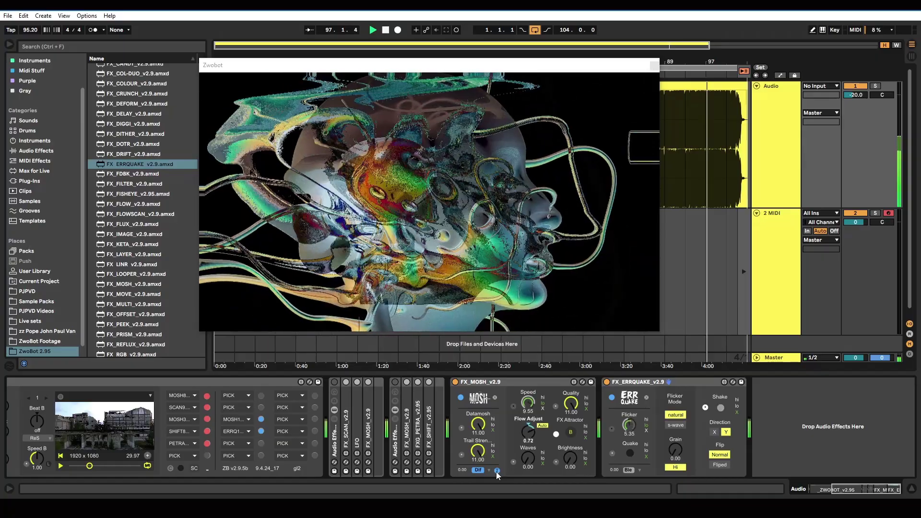
left_click(497, 471)
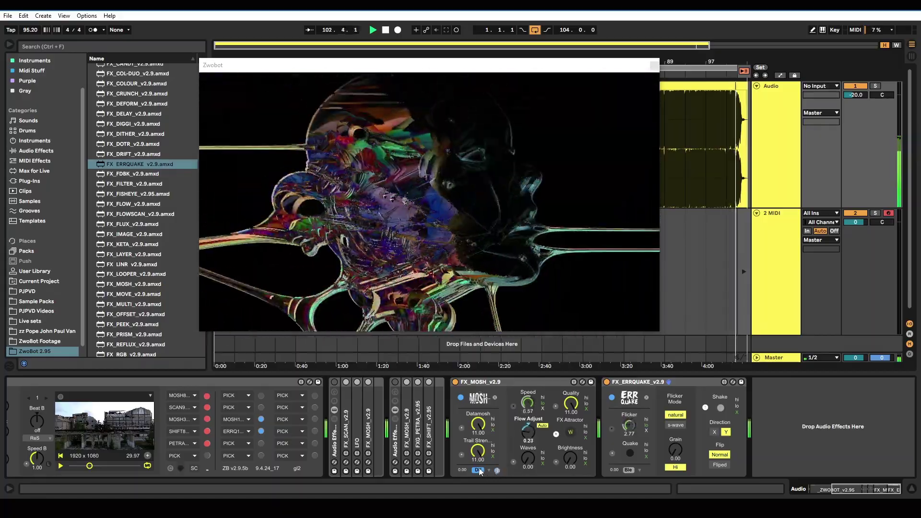
left_click(479, 470)
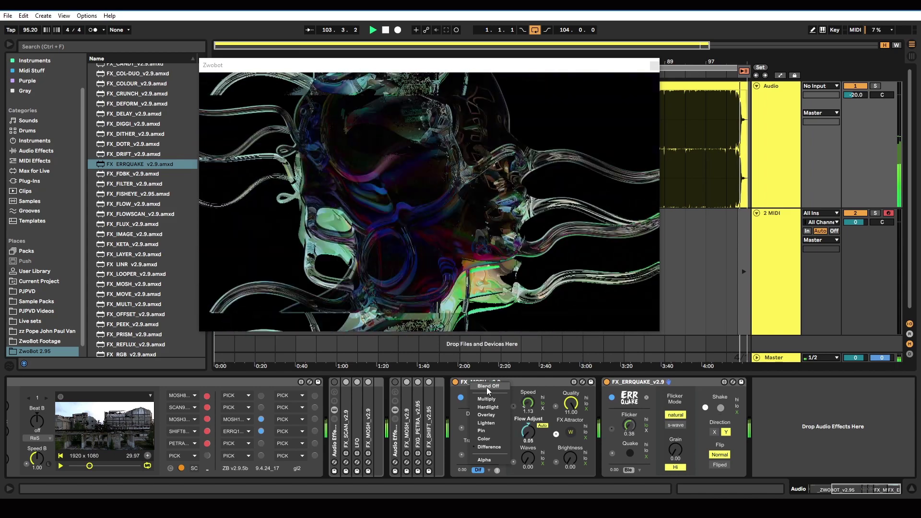
left_click(487, 387)
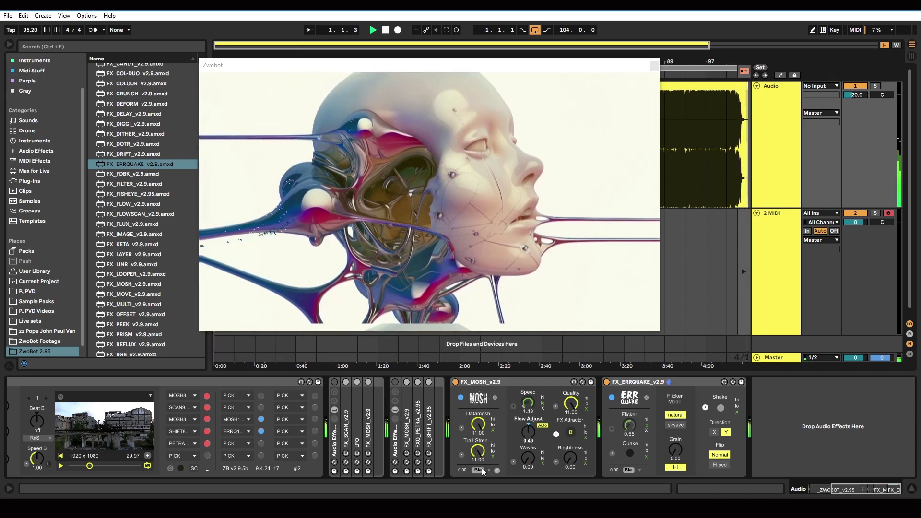
left_click(483, 470)
left_click(496, 450)
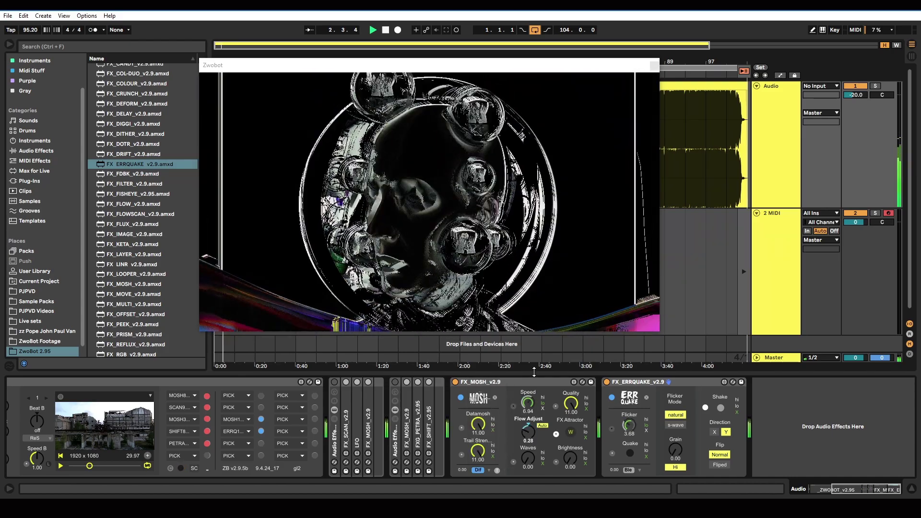
Step: Insert FX_FDBK before FX_MOSH in the device chain and assign FDBK1 to the _ZWOBOT slot between MOSH1 and ERRQ1
left_click(502, 384)
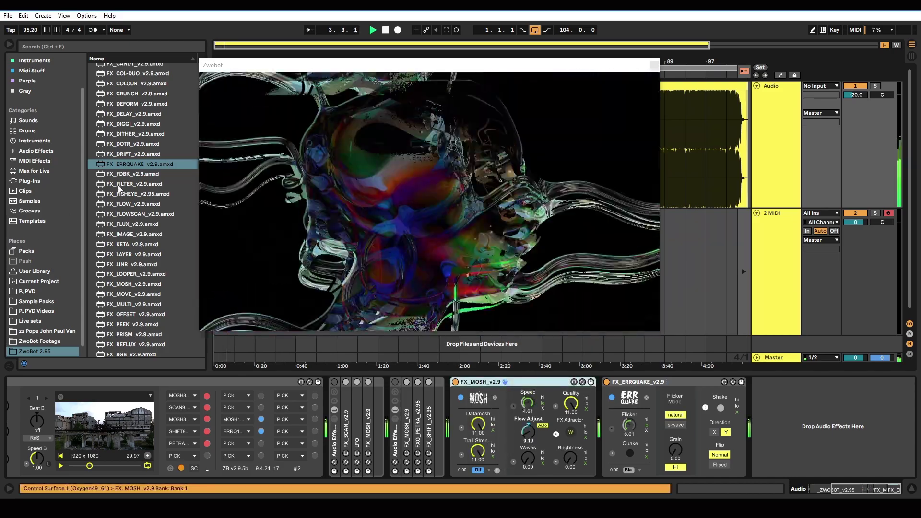
mouse_move(120, 174)
left_mouse_down()
mouse_move(240, 196)
mouse_move(447, 363)
mouse_move(449, 398)
left_mouse_up()
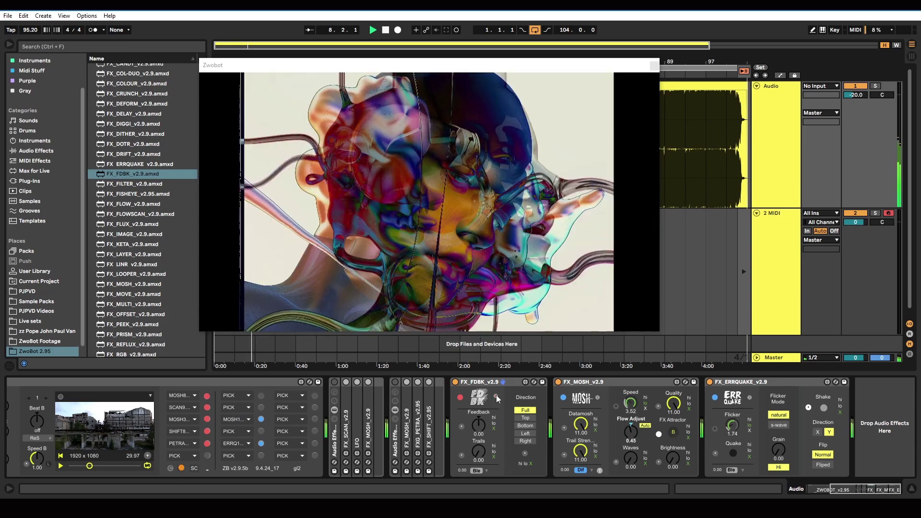
left_click(236, 443)
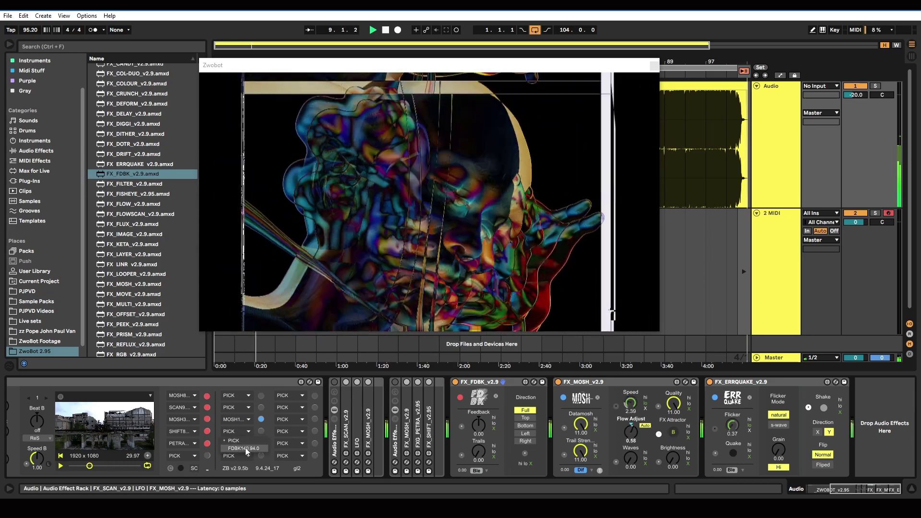
left_click(246, 448)
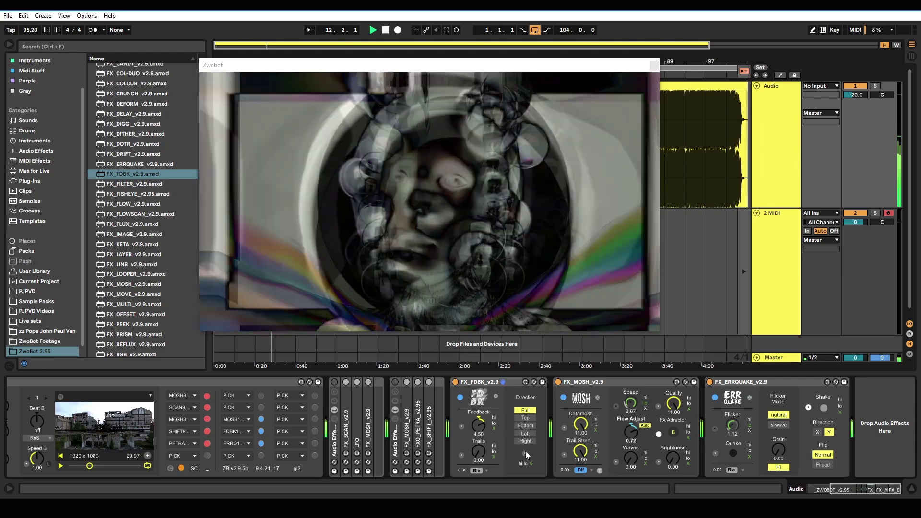
Step: Set FX_FDBK's Feedback to -5.37 and Trails to 4.07, and compare the picture with the device bypassed and active
left_click(526, 453)
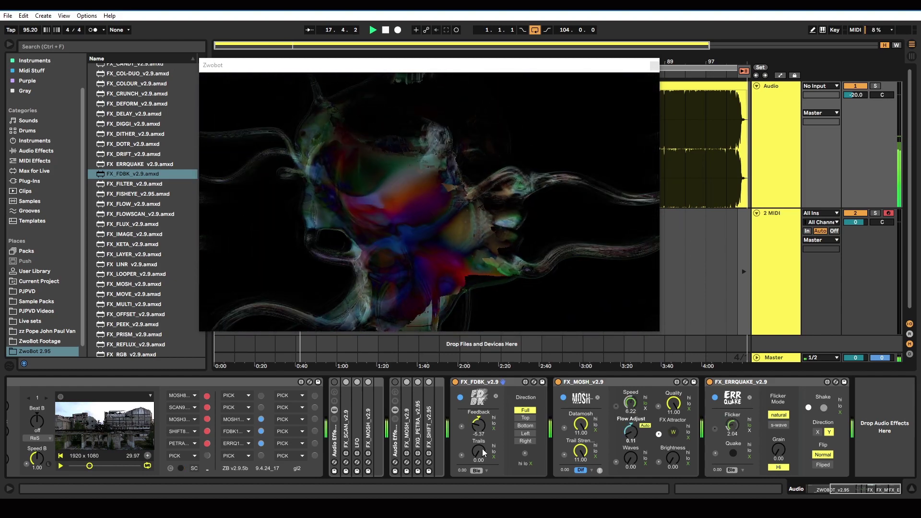
left_click_drag(482, 451, 482, 432)
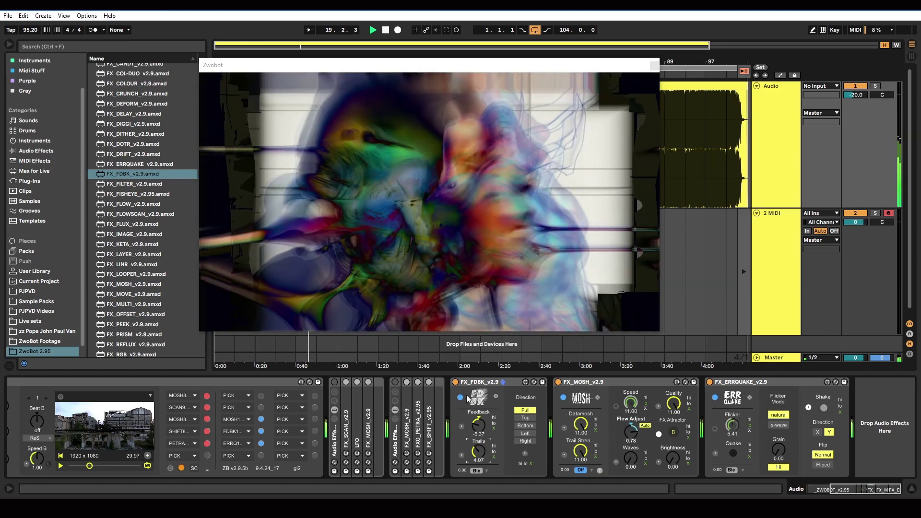
left_click(455, 382)
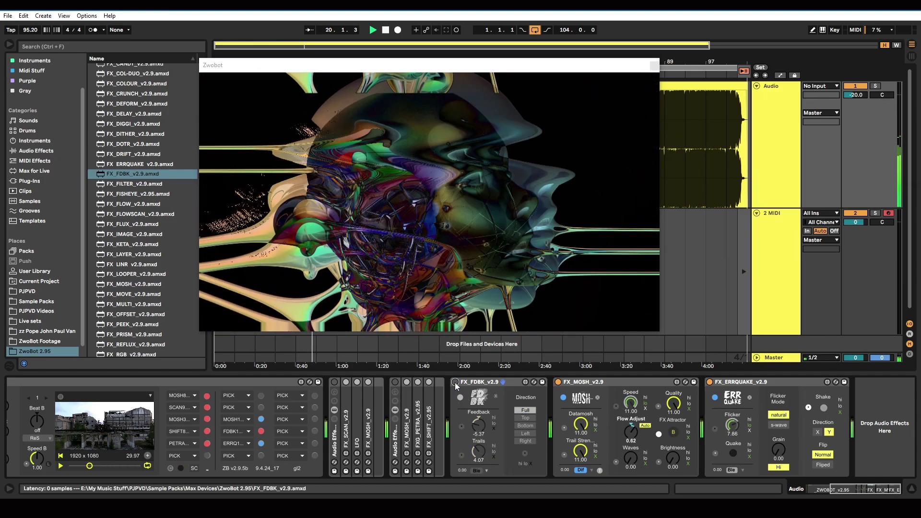
left_click(454, 382)
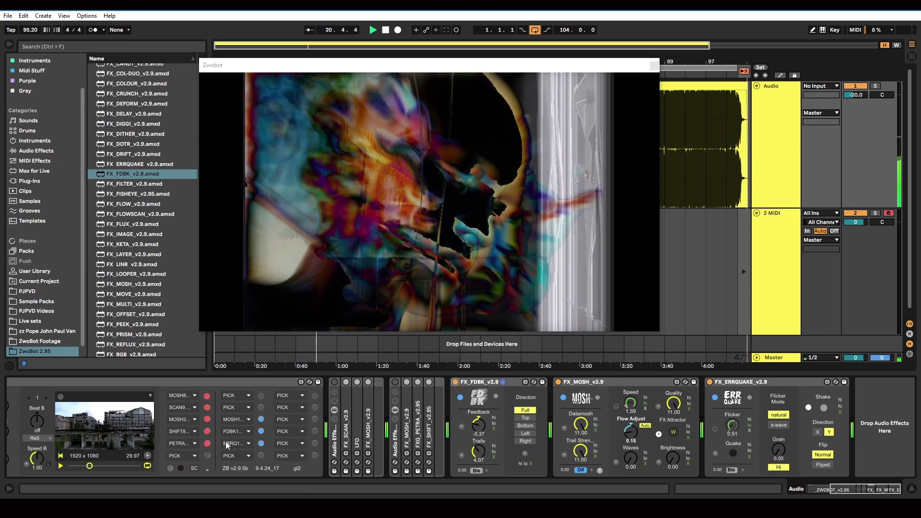
Step: Try FDBK1 in the slot above MOSH1 and in the slot below ERRQ1, and remove the FX_FDBK device
left_click_drag(232, 434, 232, 411)
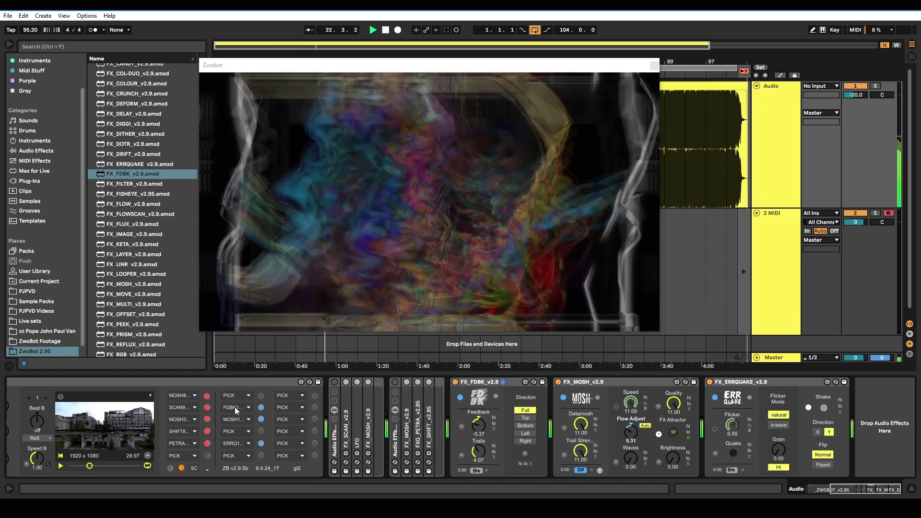
left_click_drag(233, 452, 233, 455)
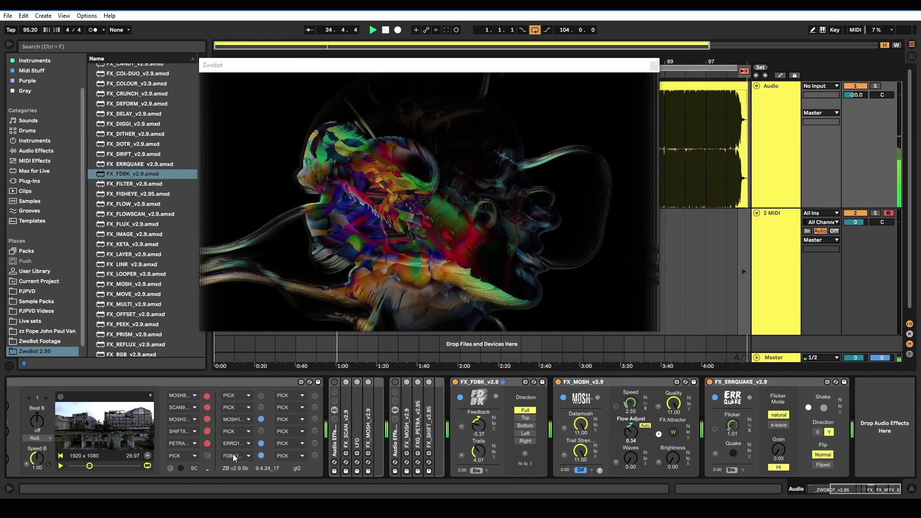
left_click(476, 384)
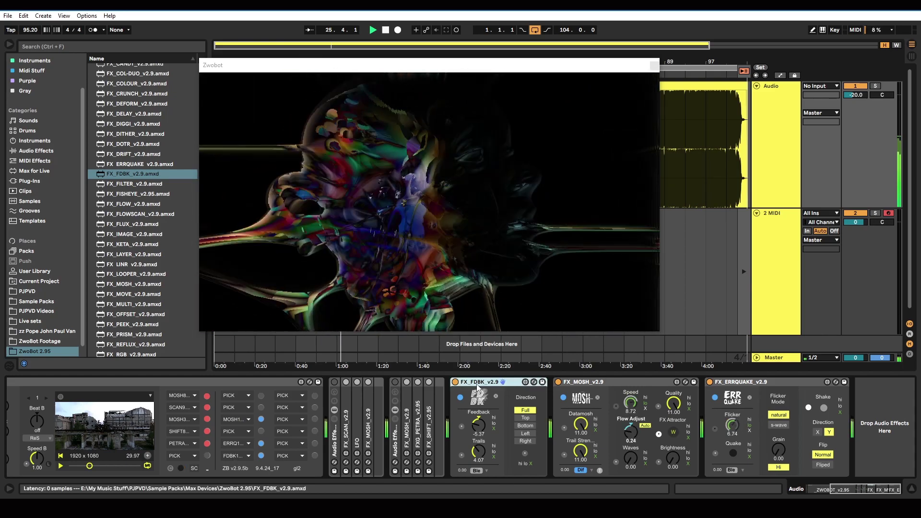
key("Delete")
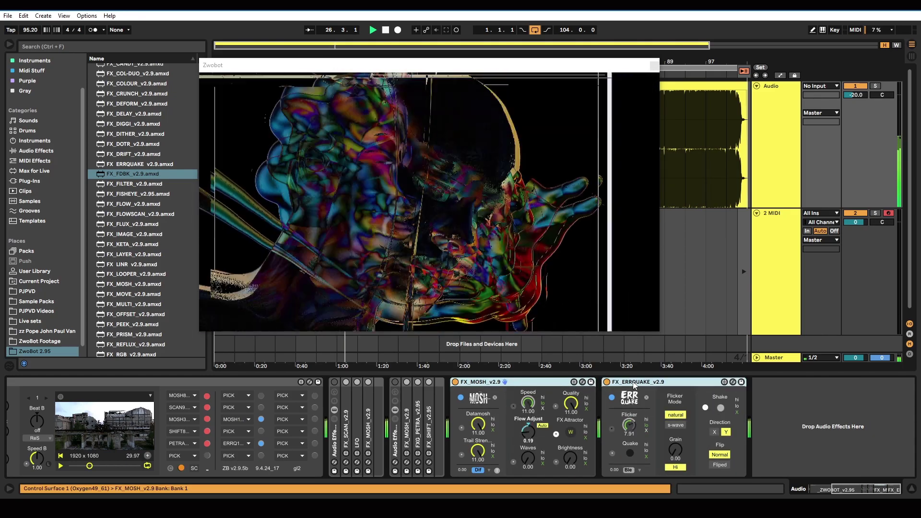
Step: Group FX_MOSH and FX_ERRQUAKE into an Audio Effect Rack and collapse the devices inside it
left_click(634, 384)
left_click(498, 384, "shift")
key("ctrl+g")
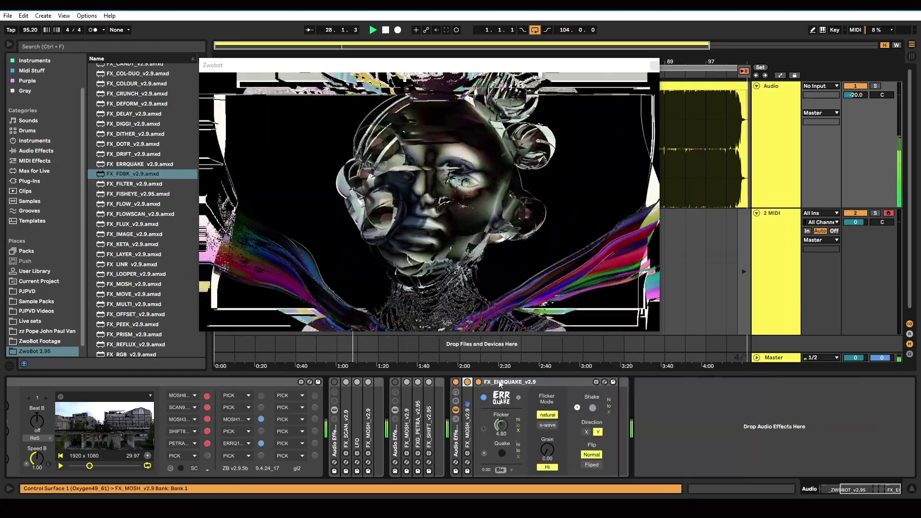
double_click(498, 383)
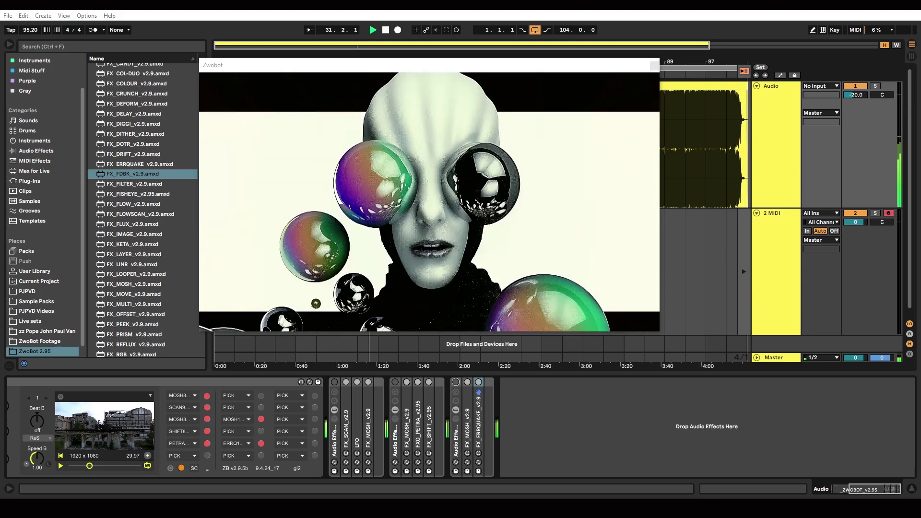
Step: Activate the three Audio Effect Racks one at a time to compare their effects, and leave all three switched off
left_click(456, 382)
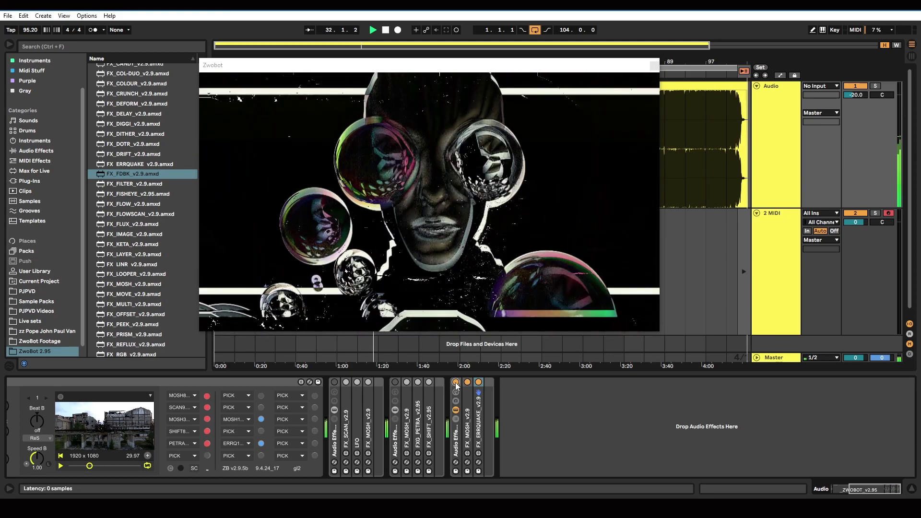
left_click(456, 382)
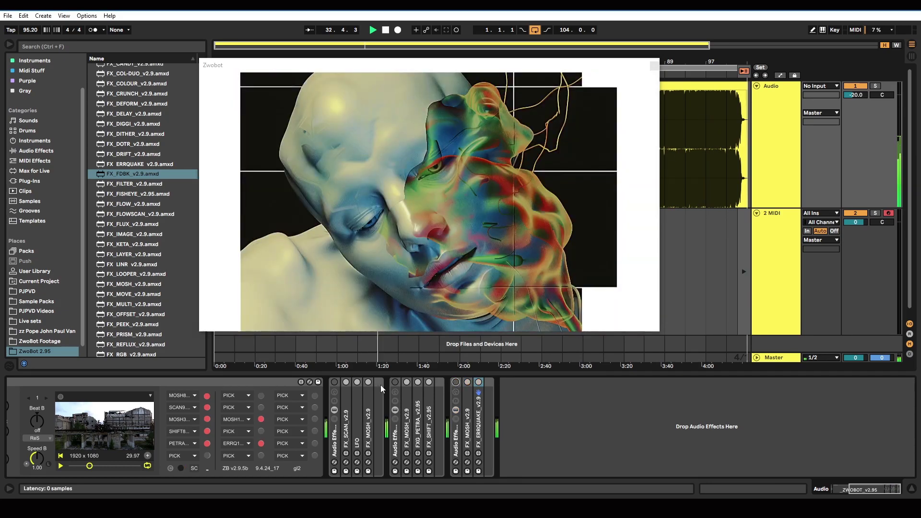
left_click(395, 382)
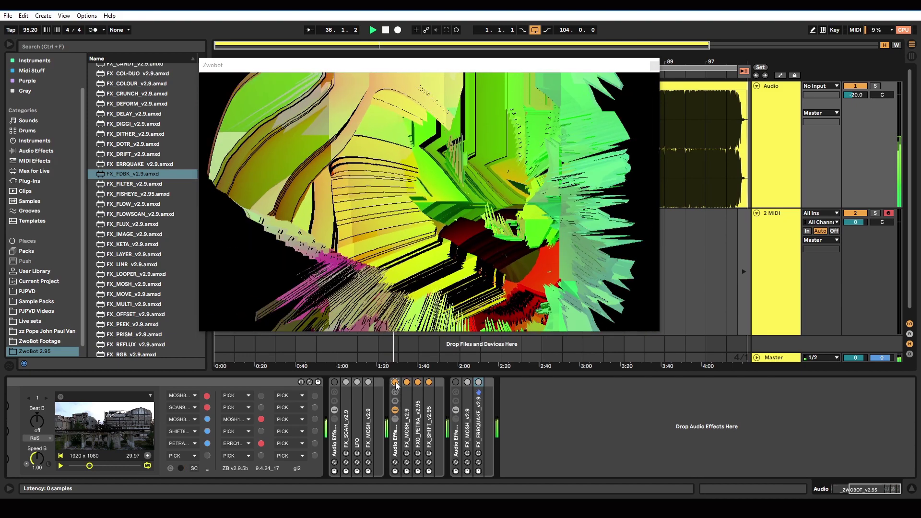
left_click(347, 382)
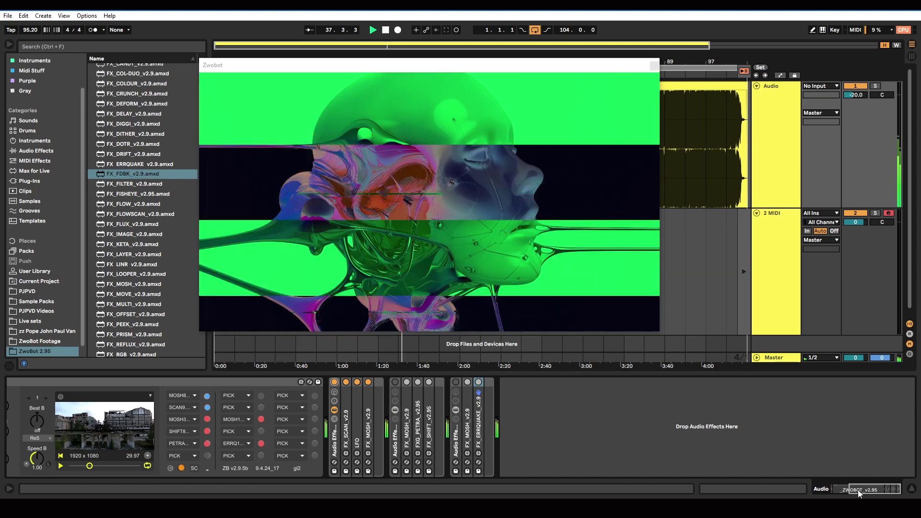
left_click(858, 489)
left_click(671, 382)
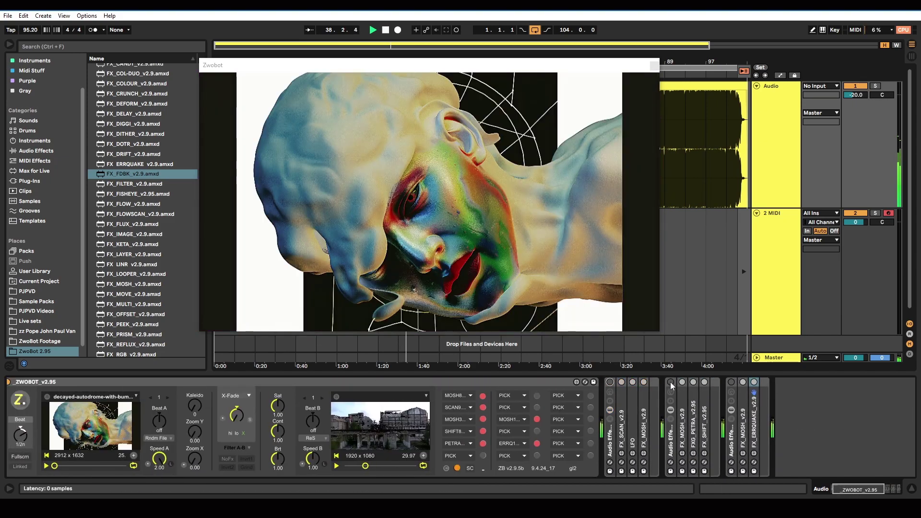
left_click(731, 383)
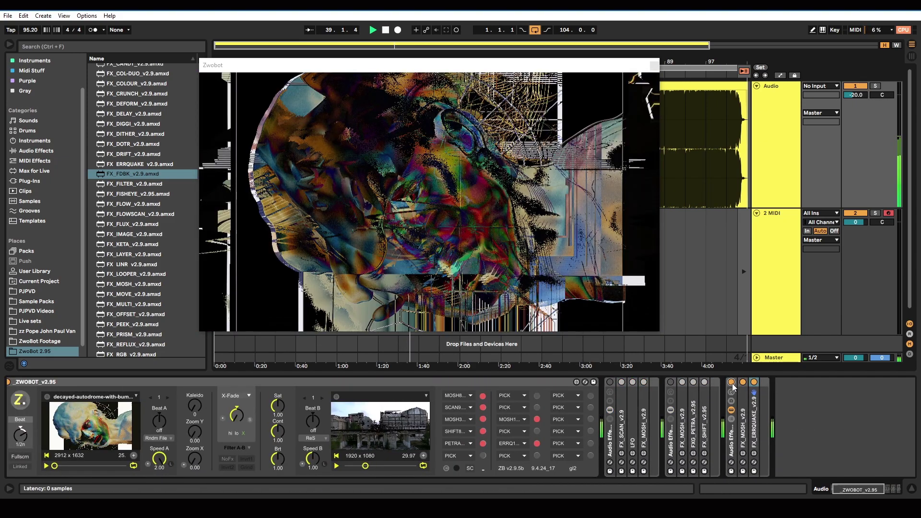
left_click(611, 382)
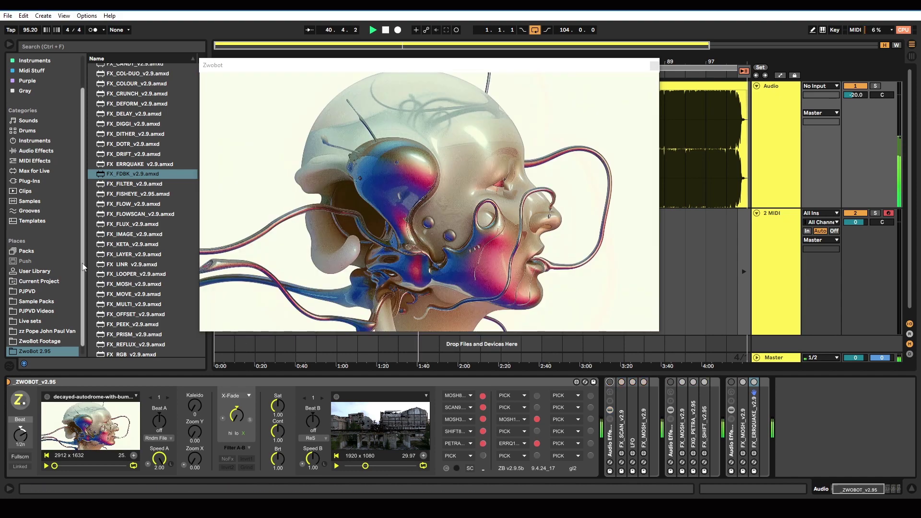
scroll(131, 246, "up", 3)
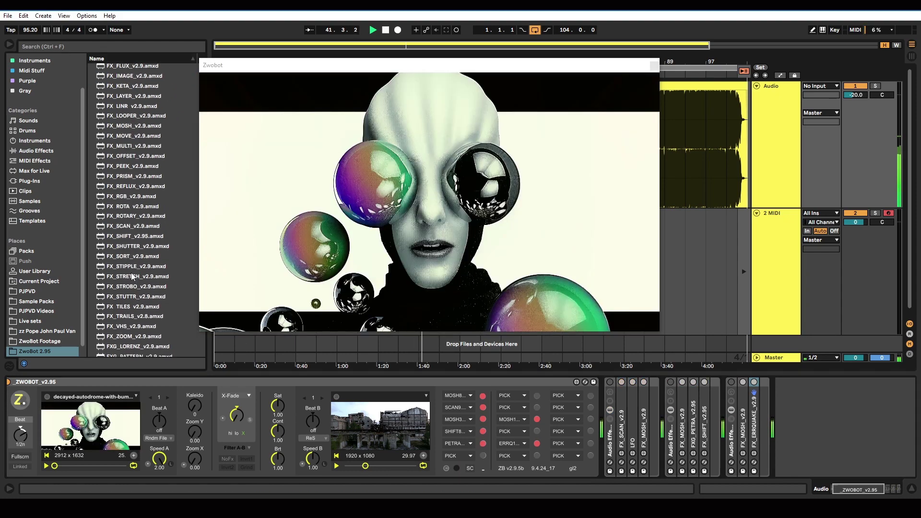
scroll(131, 272, "up", 7)
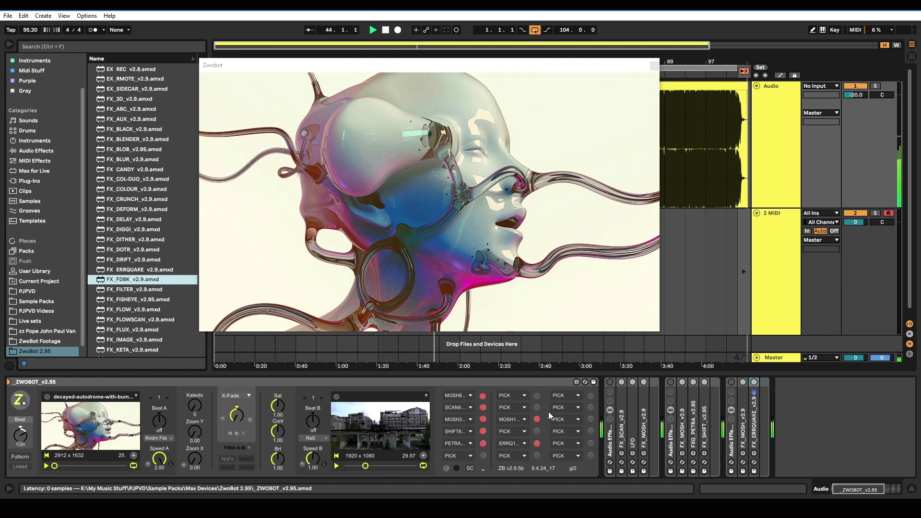
Step: Group the three Audio Effect Racks into one outer Audio Effect Rack and show its Macro Variations
left_click(726, 432)
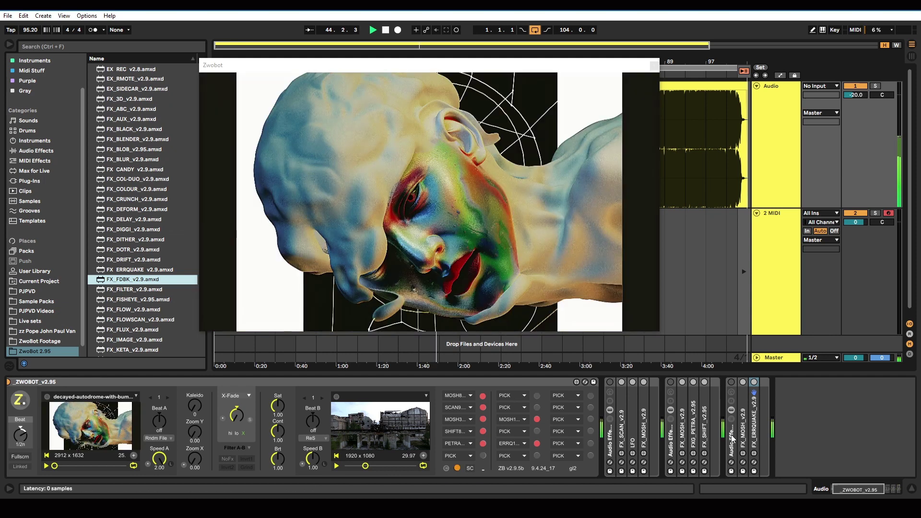
left_click(612, 441)
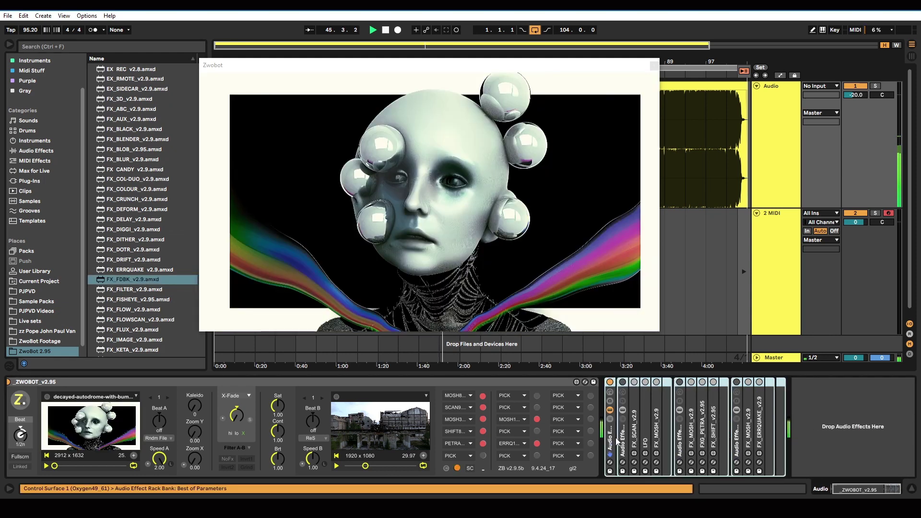
left_click(610, 404)
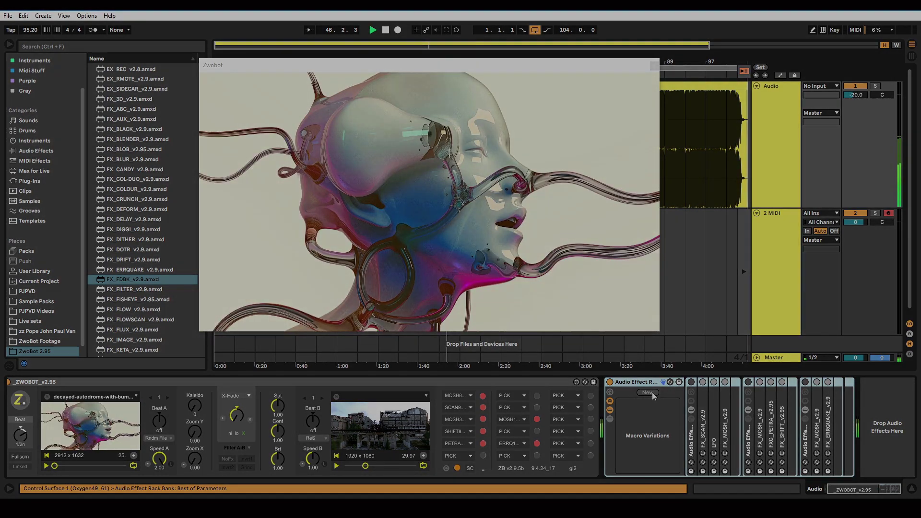